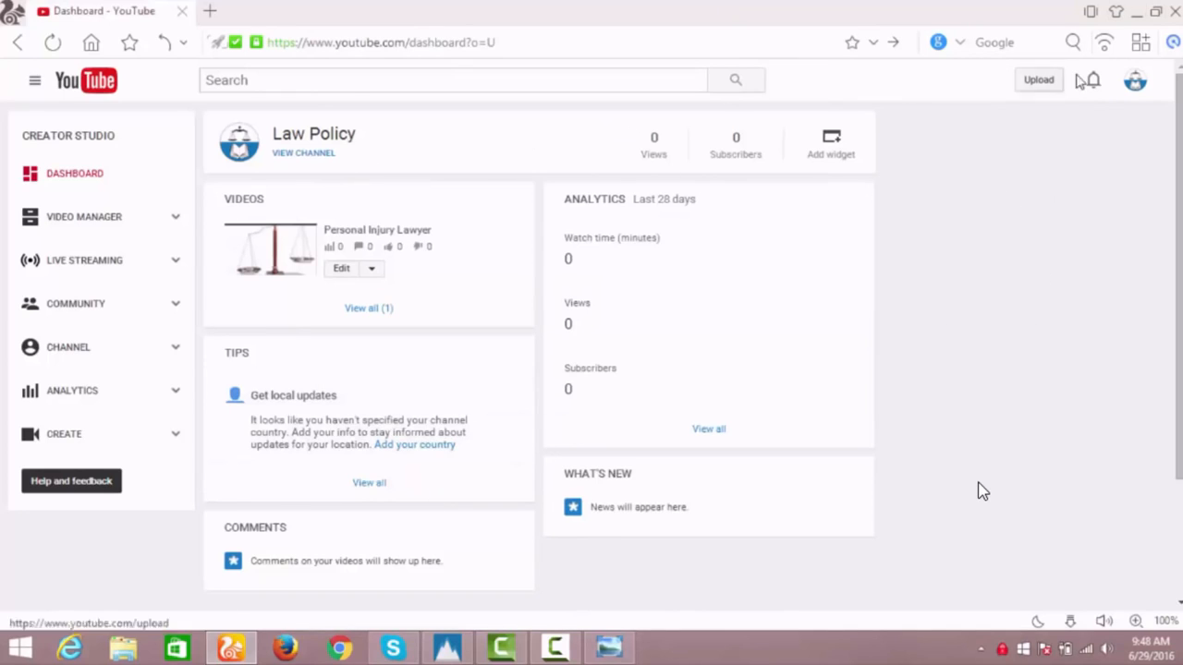
Step: From the account menu, go to Creator Studio's Status and features page, then open Advanced settings
click(1135, 81)
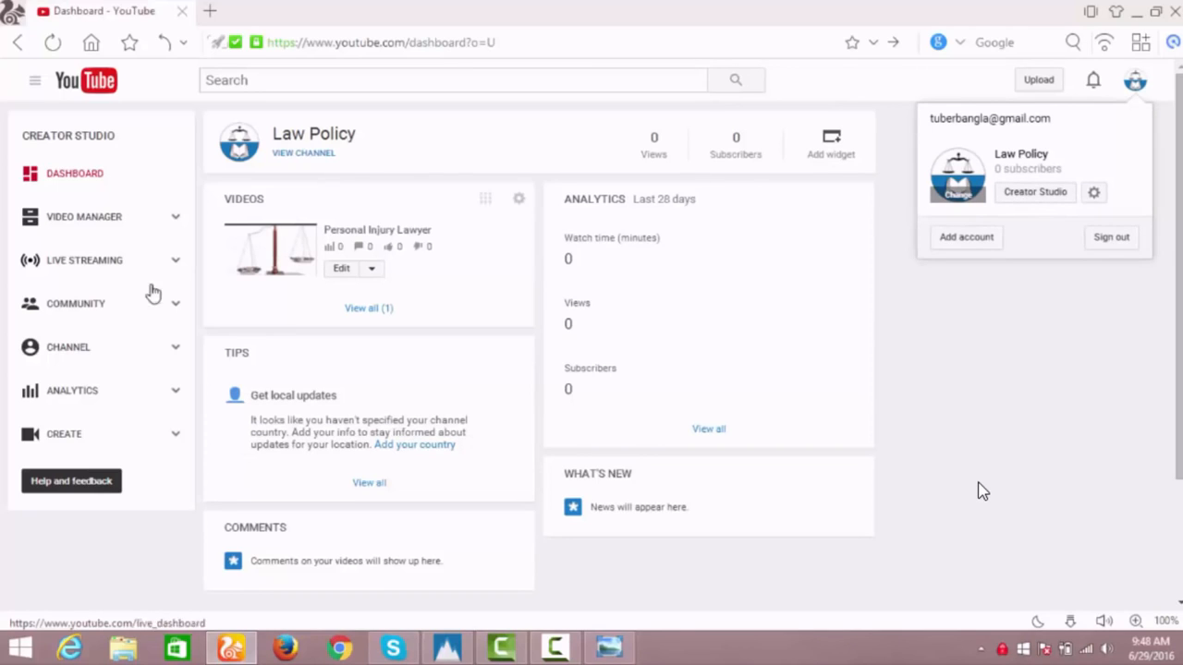
click(126, 351)
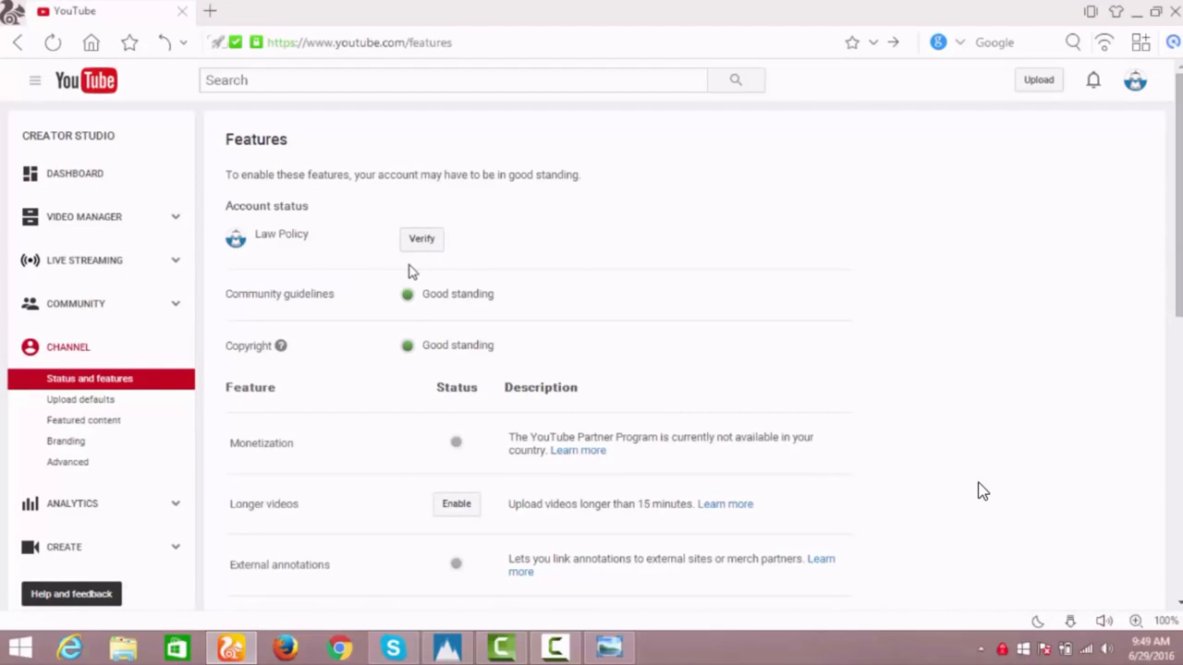
scroll(472, 178, down, 1)
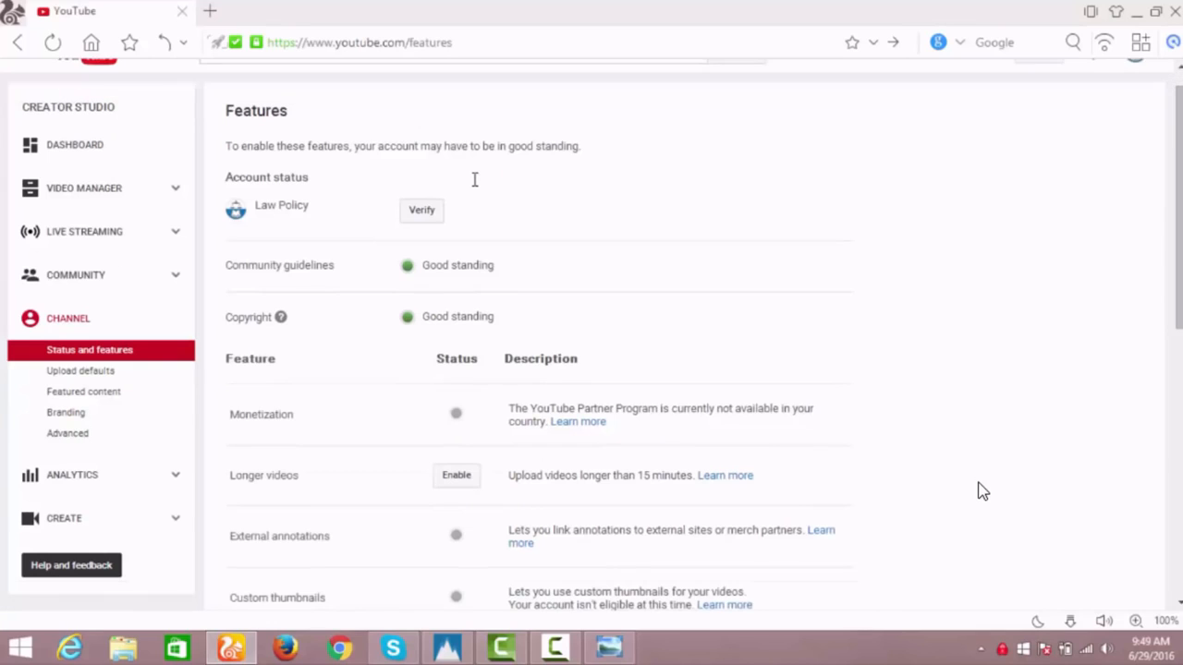
scroll(474, 180, up, 1)
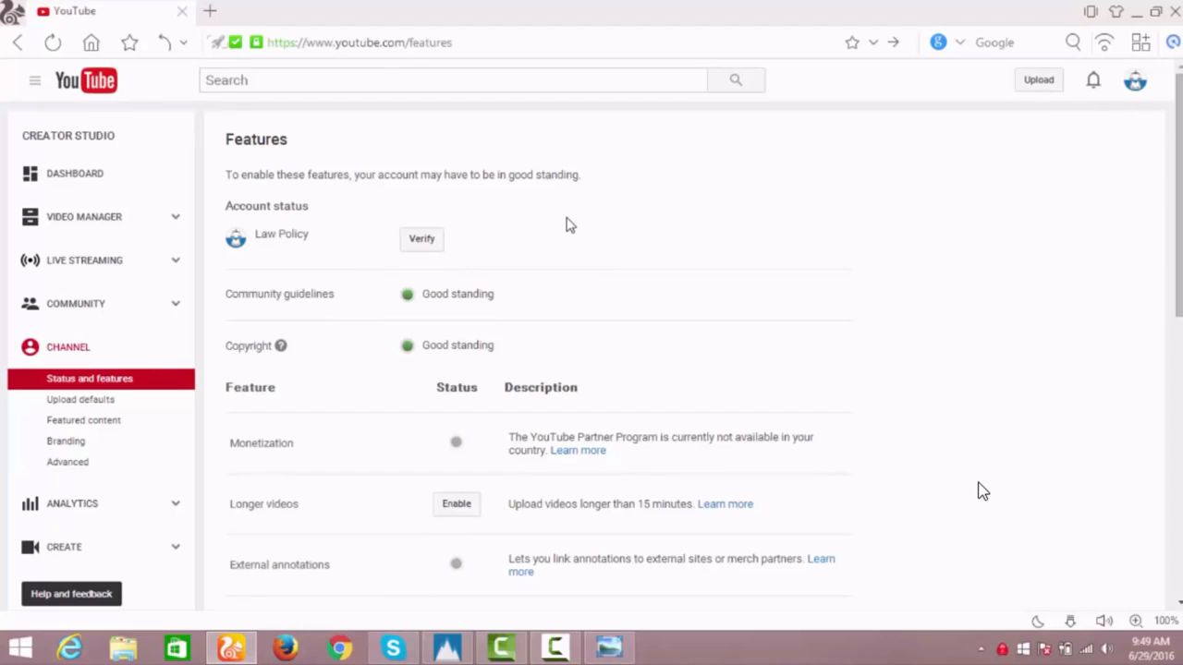
click(95, 470)
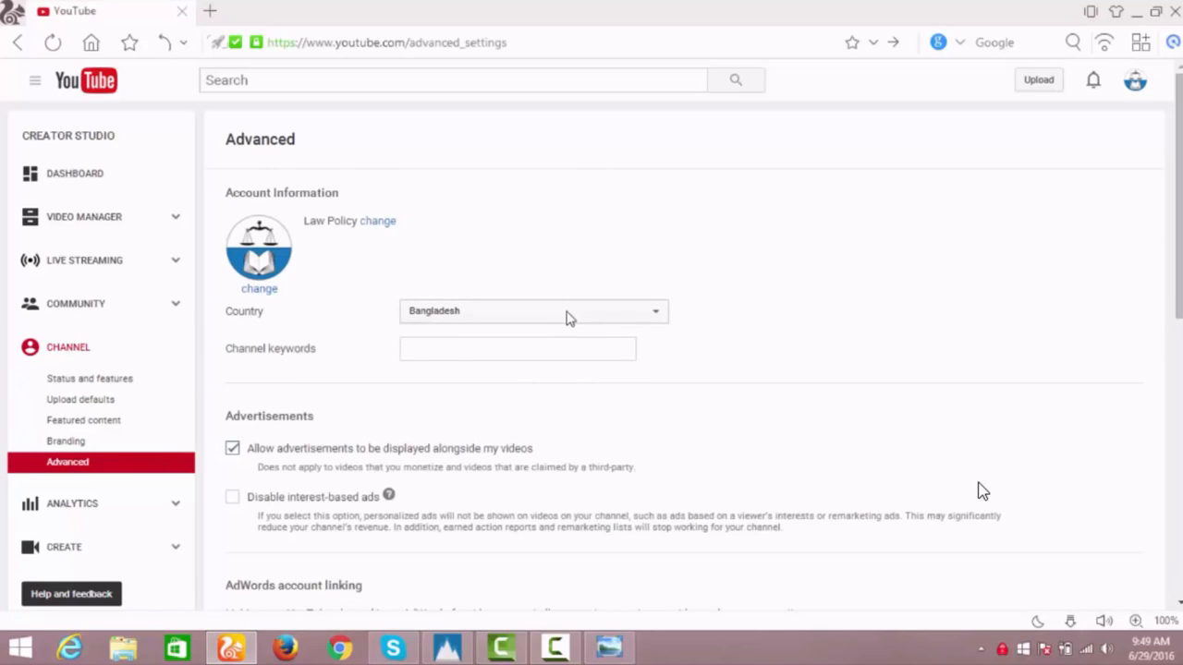
Step: Change the channel country from Bangladesh to United States
click(568, 317)
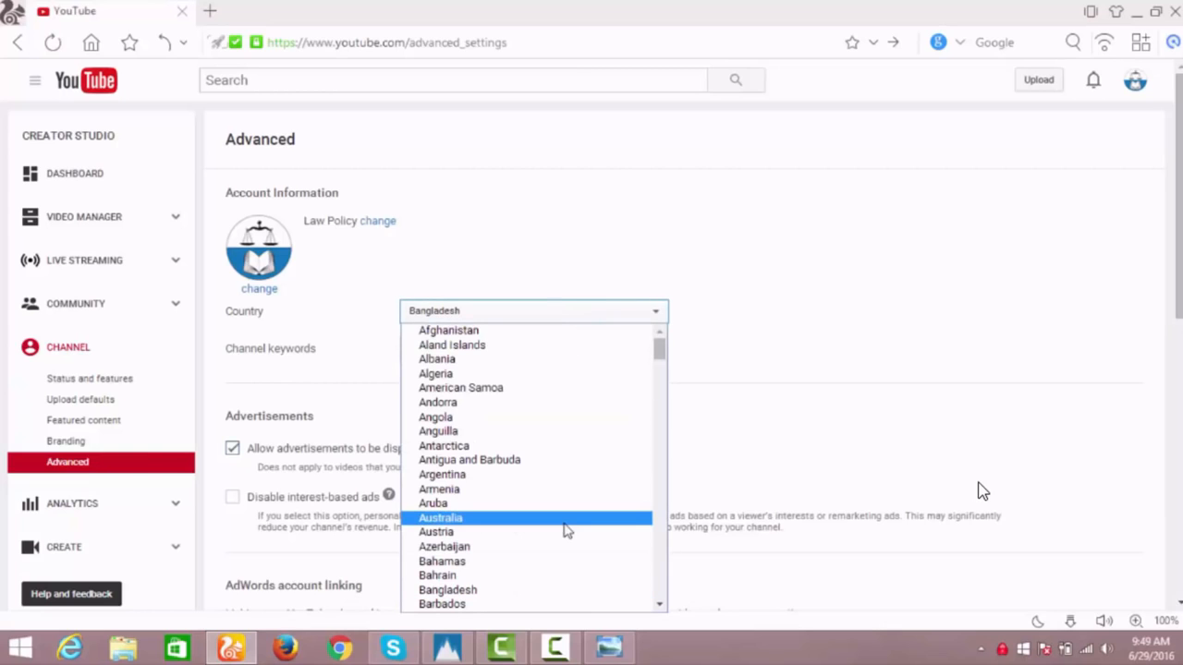
scroll(546, 478, down, 10)
scroll(546, 478, up, 10)
scroll(546, 478, down, 20)
scroll(546, 478, down, 20)
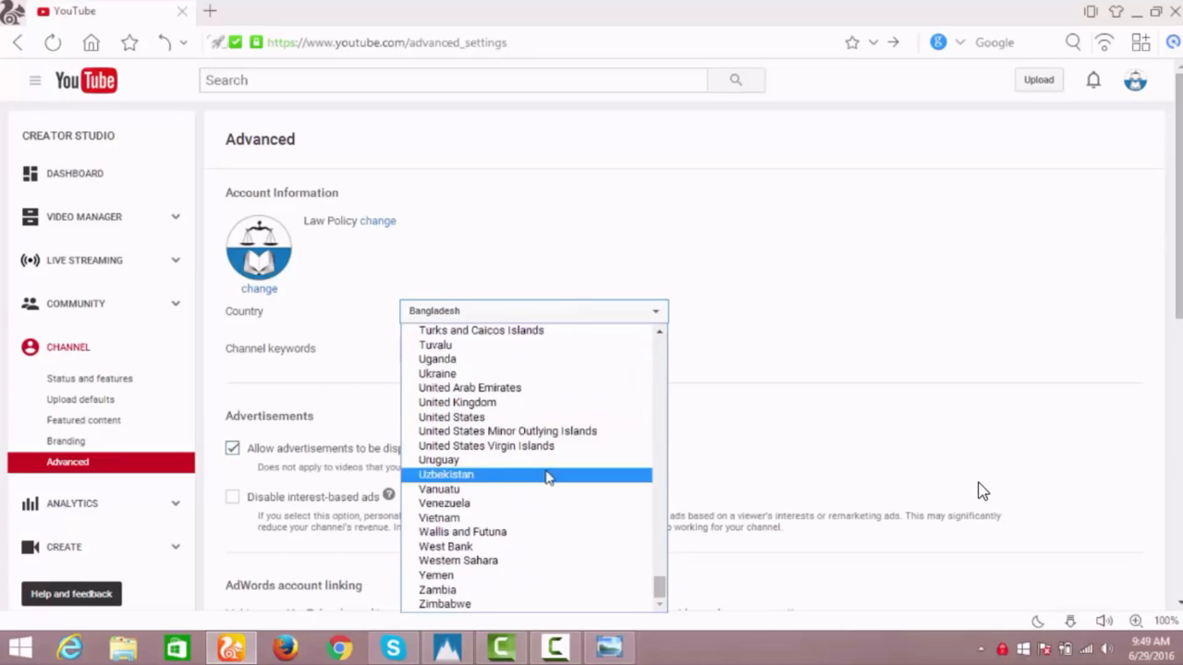
scroll(546, 478, up, 5)
scroll(546, 477, down, 5)
click(500, 418)
Step: Save the advanced settings and return to the Status and features page
click(505, 351)
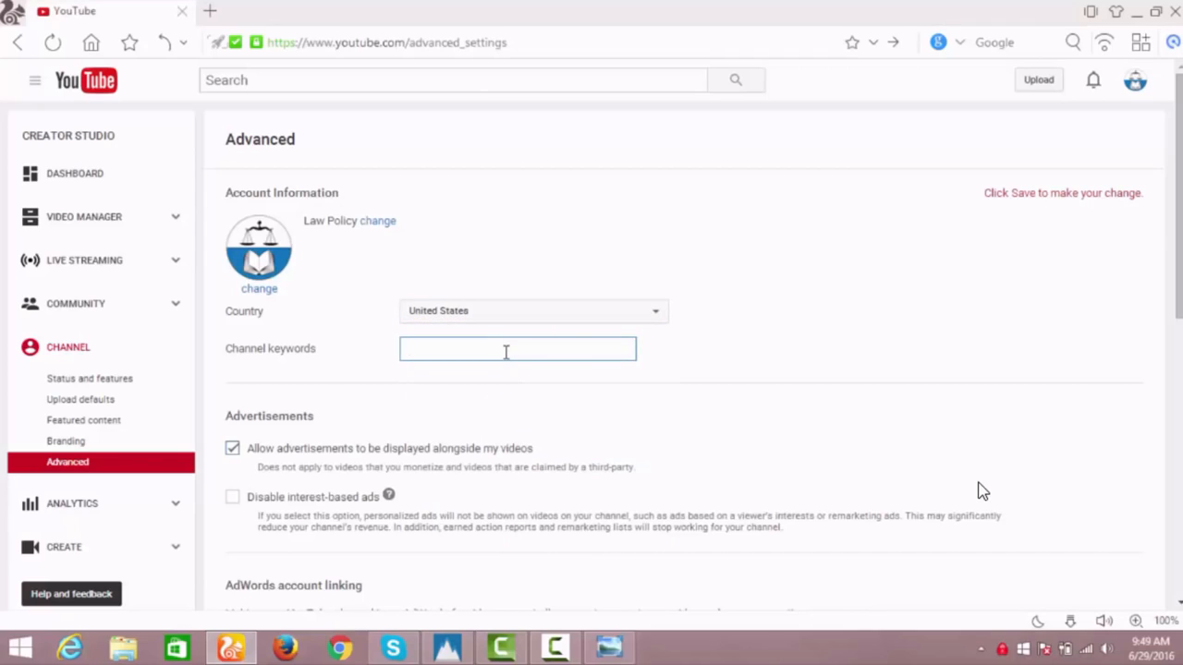
scroll(505, 355, down, 7)
click(256, 403)
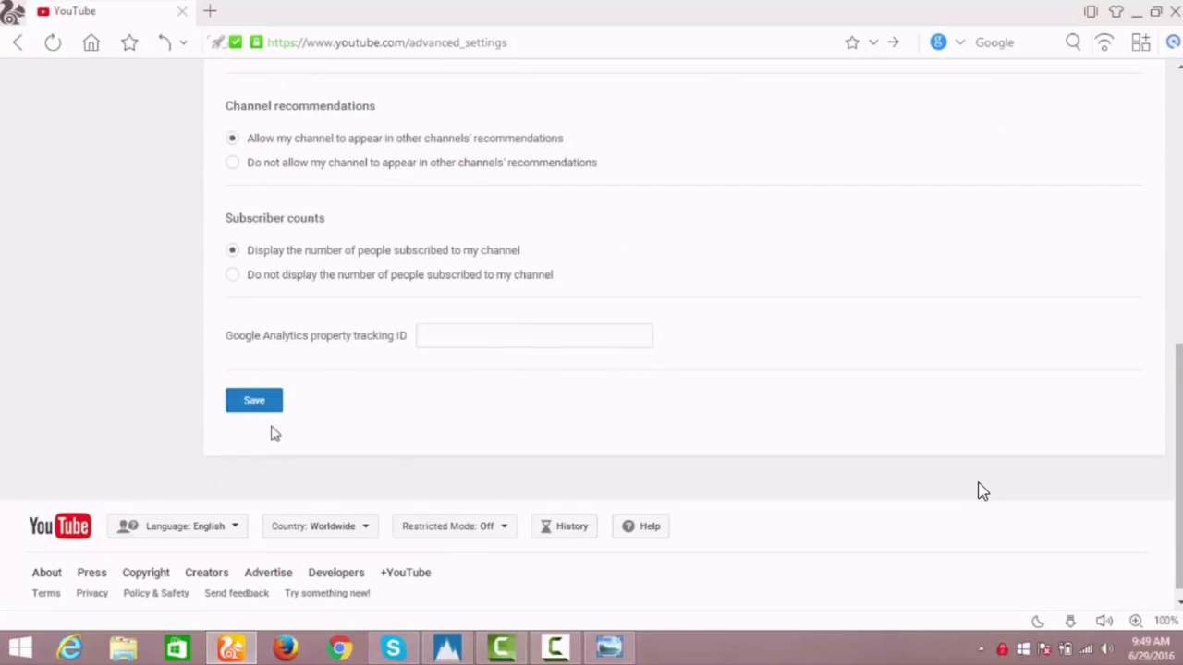
click(267, 415)
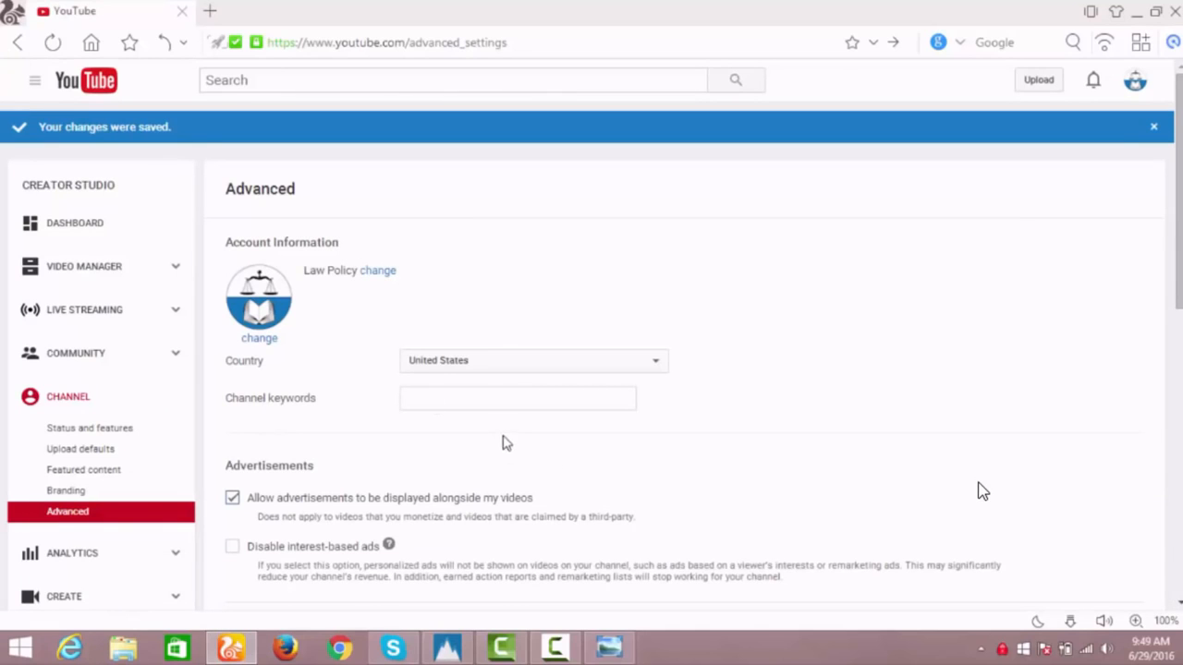
click(79, 401)
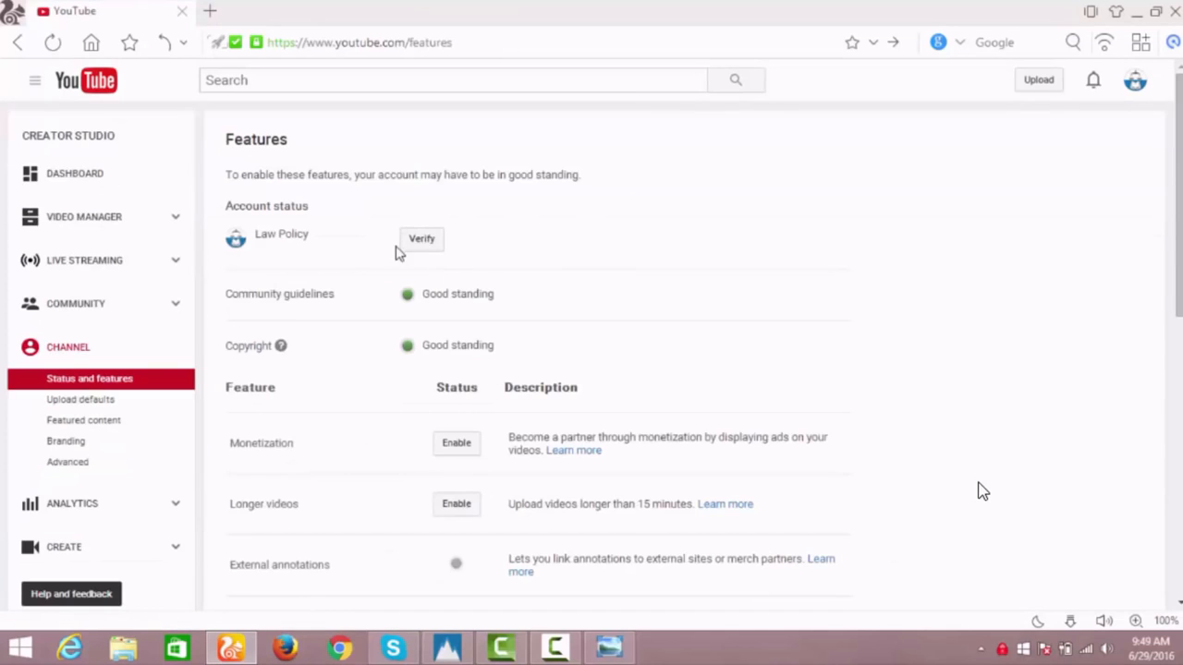
Step: Start account verification, choosing to receive the code by automated voice call
click(425, 242)
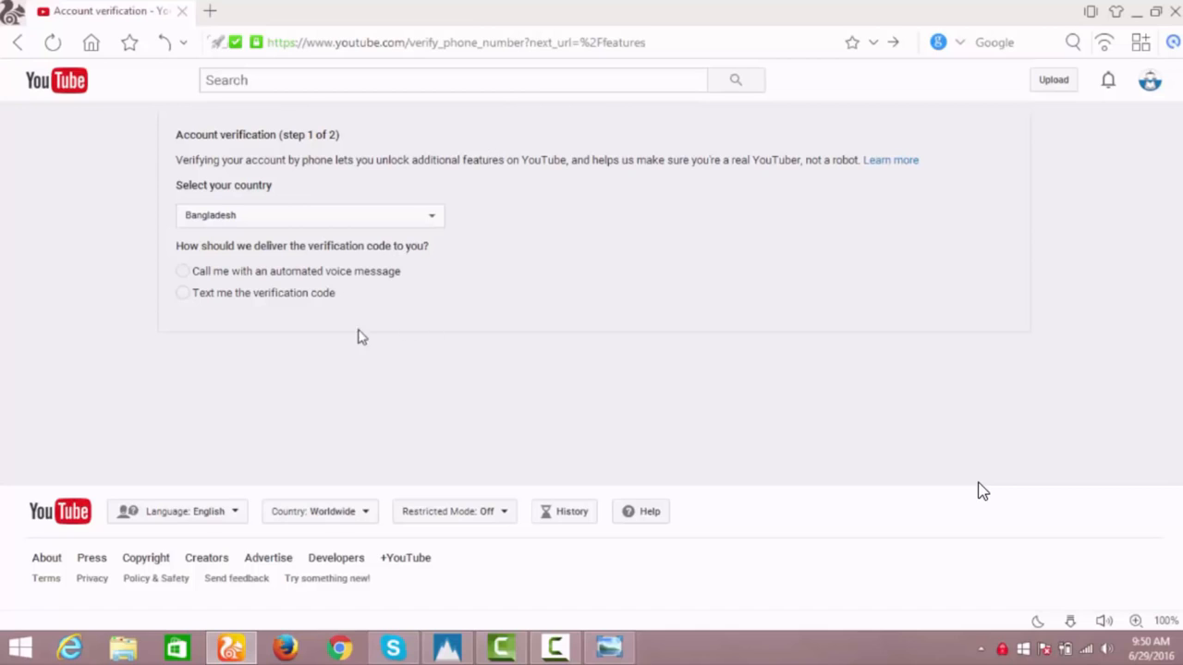
click(184, 273)
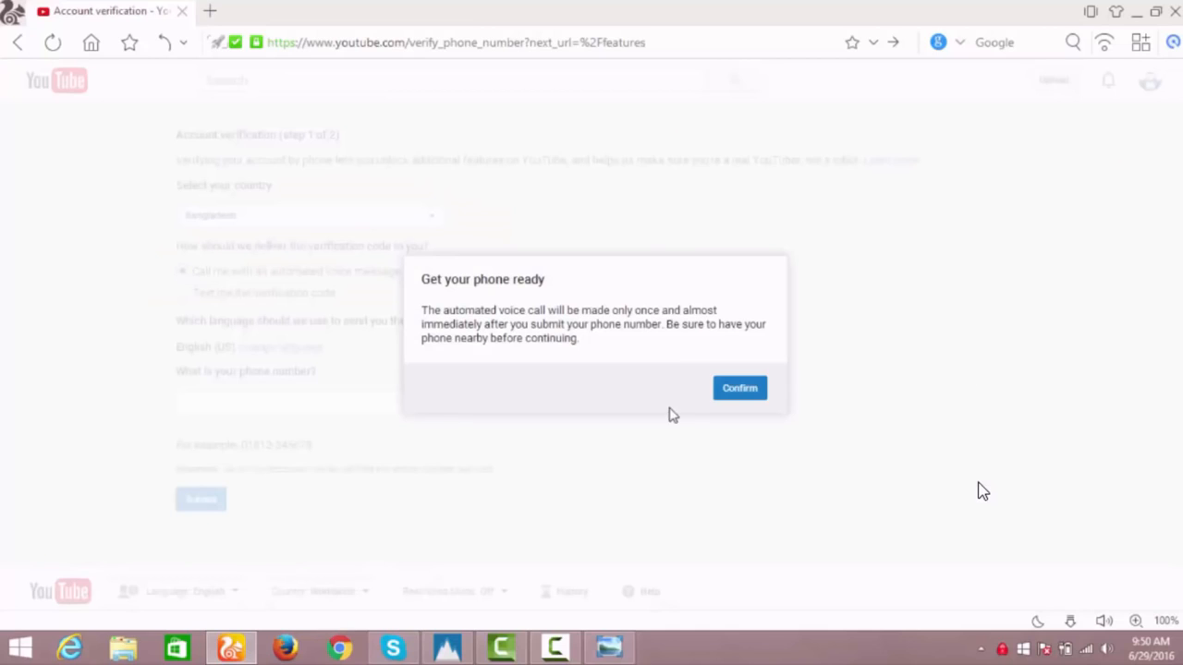
Step: Confirm the phone-ready prompt and submit the account's phone number for the verification call
click(744, 392)
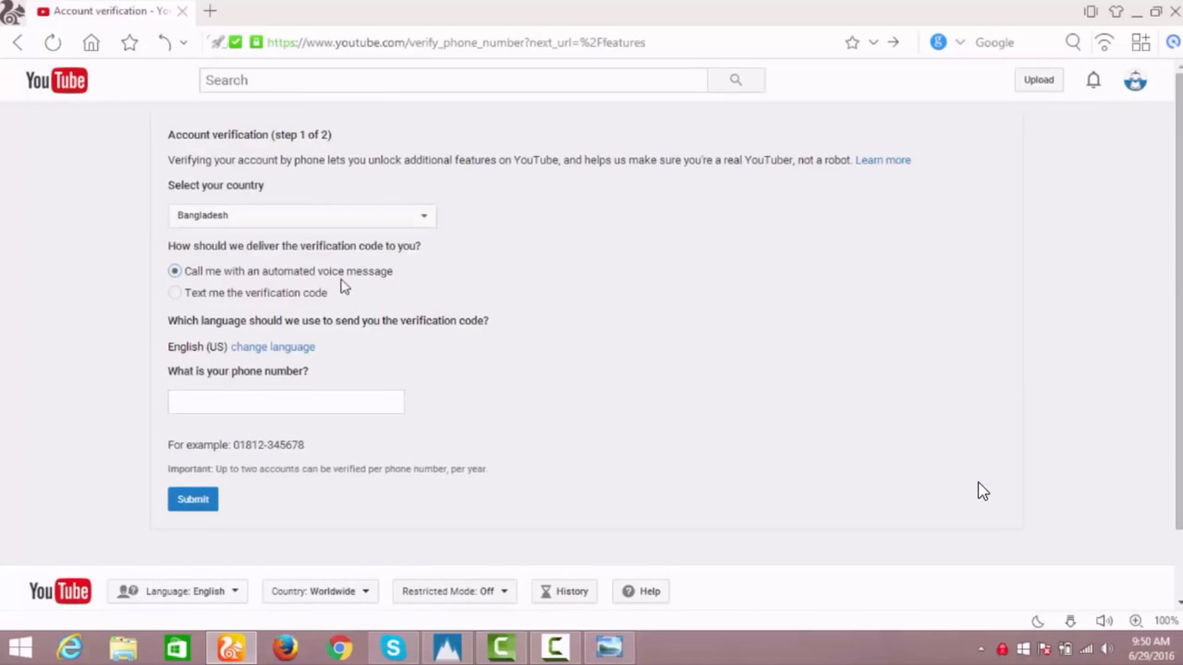
click(237, 405)
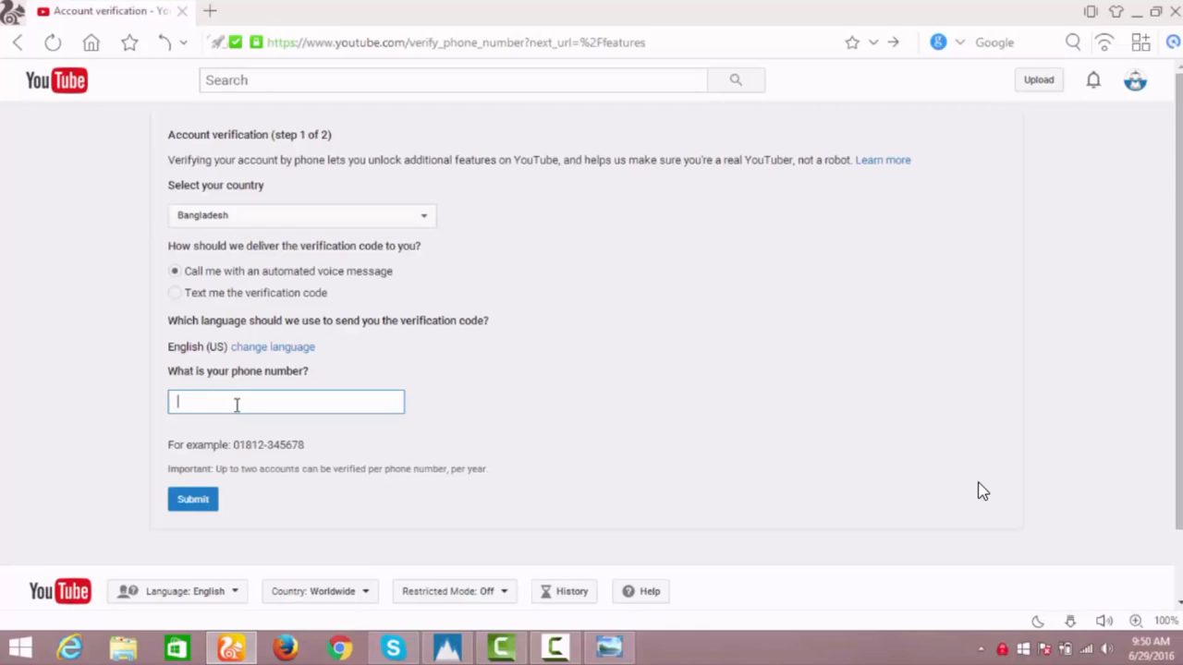
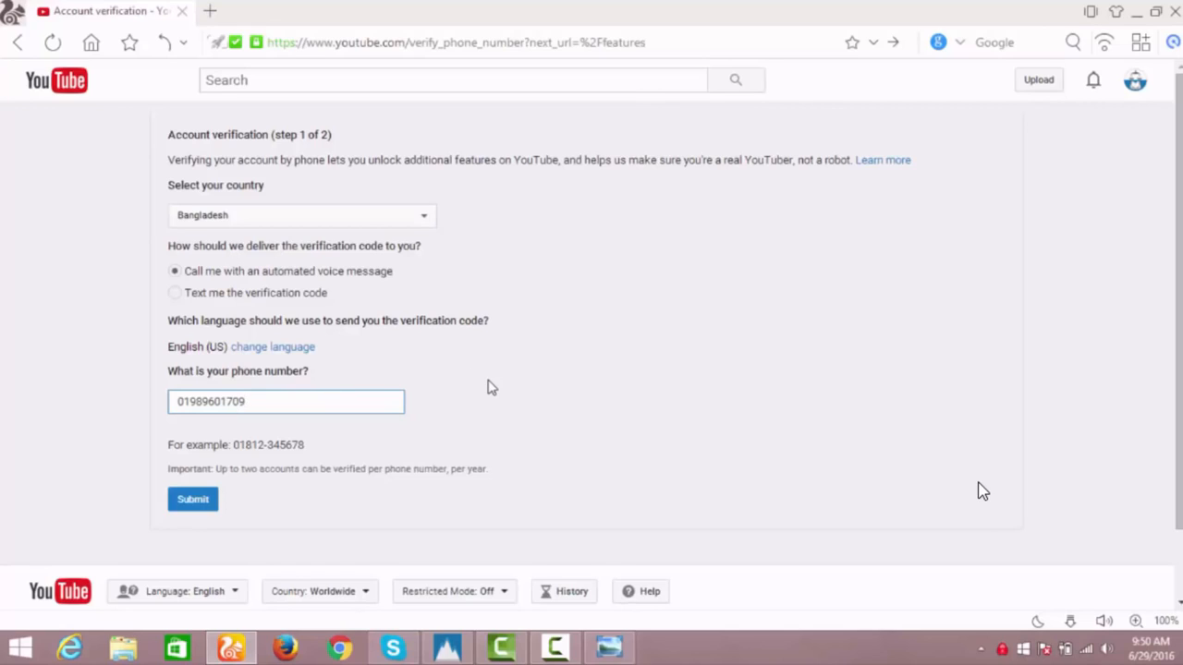
click(204, 503)
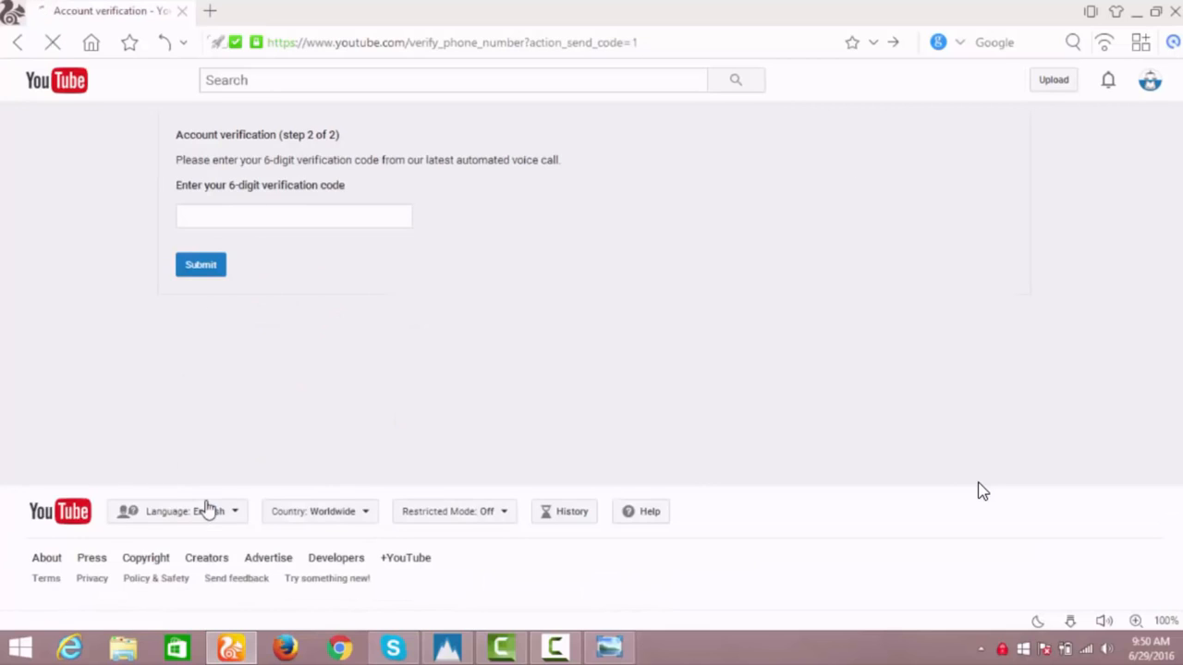
Step: Enter and submit the 6-digit code from the voice call, then continue to Features
click(346, 217)
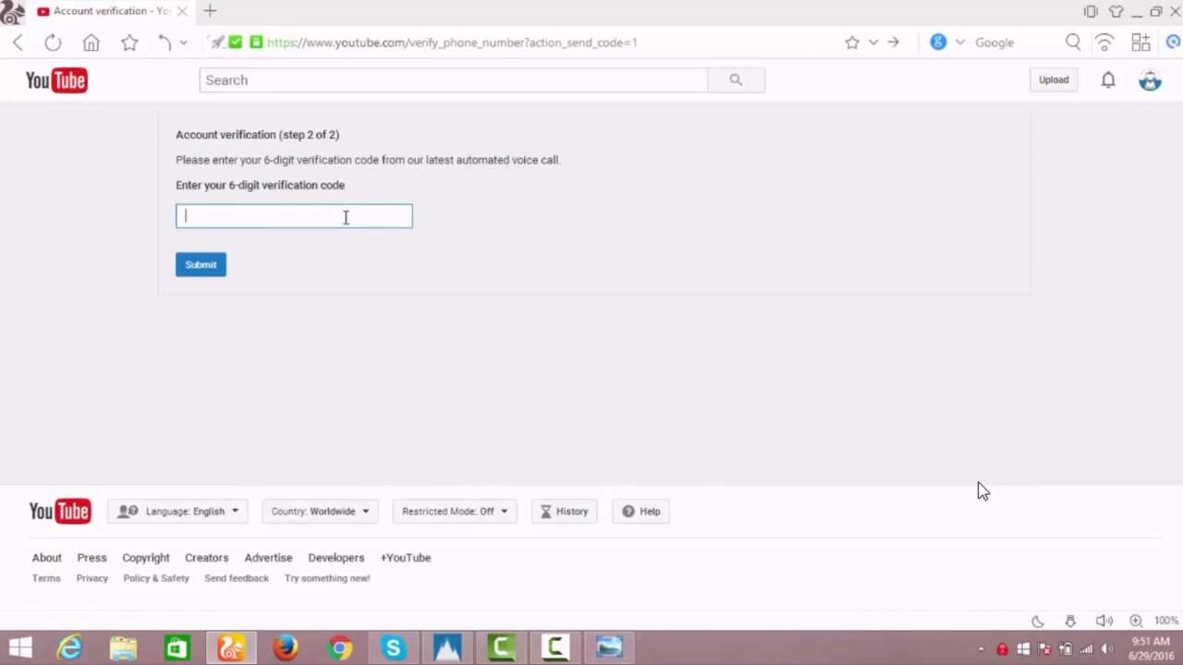
click(206, 275)
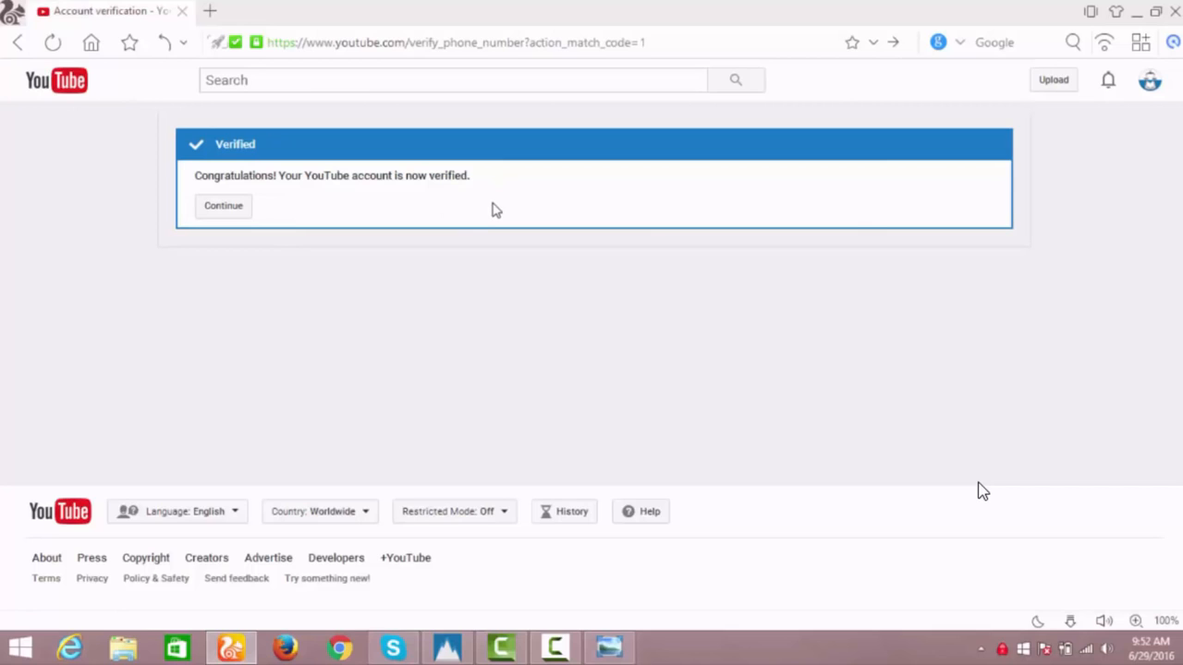
click(227, 206)
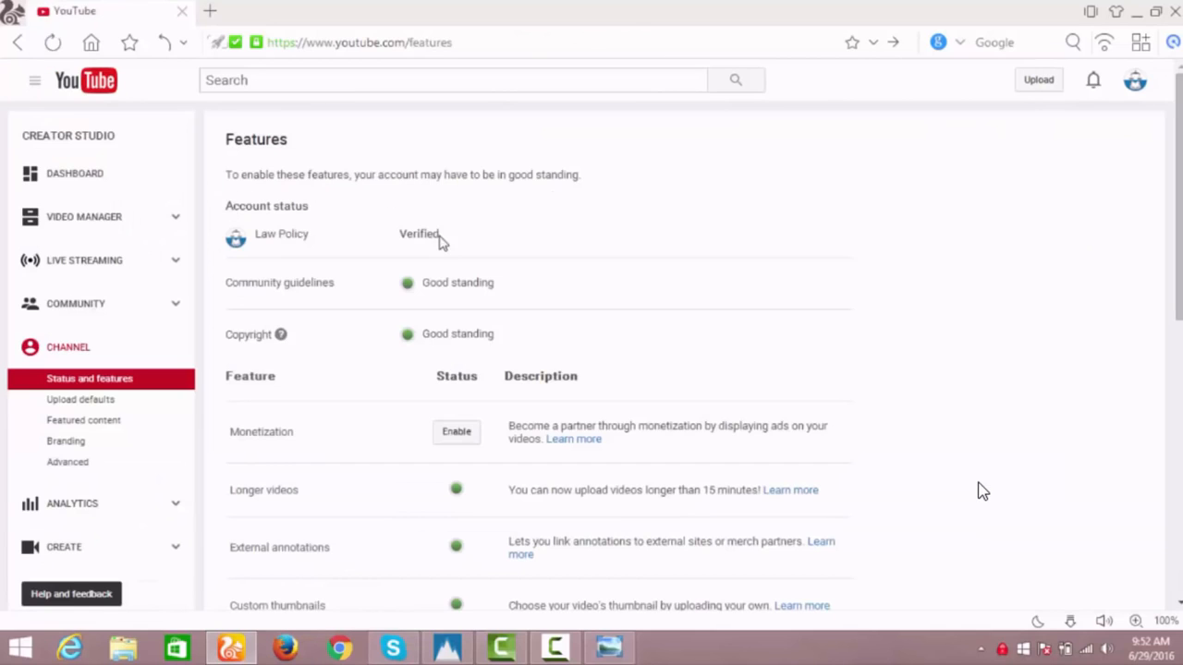
Step: Highlight the new Verified account status, then bring up the lesson outline image
double_click(404, 235)
click(564, 212)
click(617, 651)
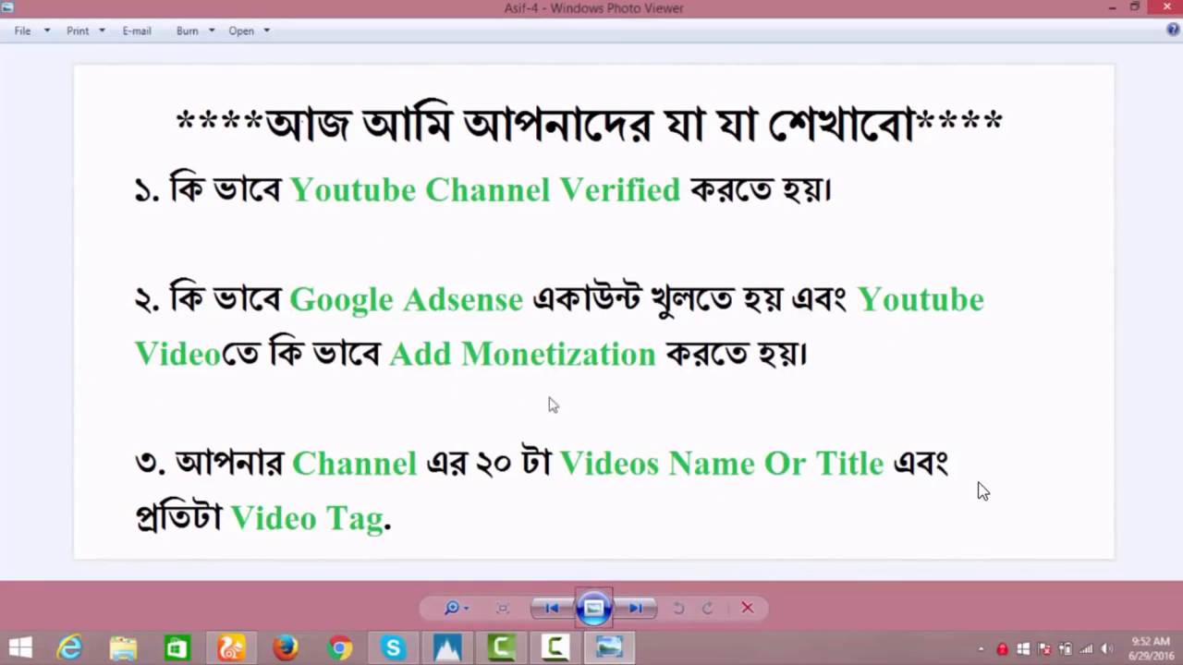
Step: Minimize the outline image in Windows Photo Viewer to get back to the browser
click(1112, 8)
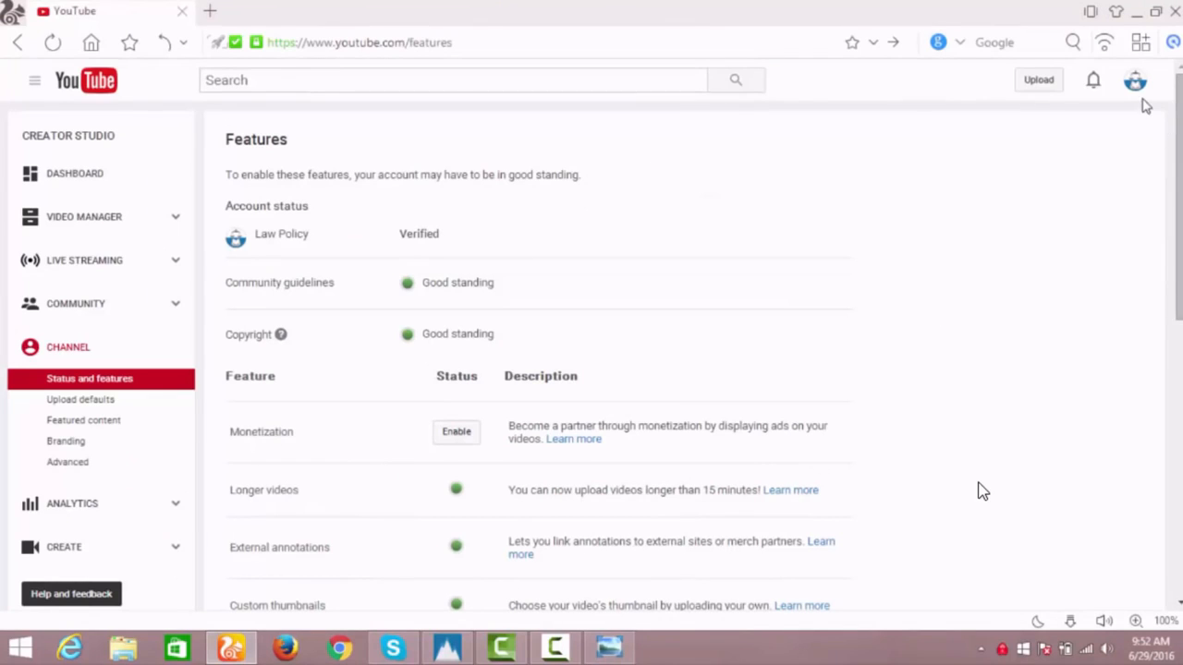
Step: Go through the channel dashboard to Status and features and click Enable for Monetization
click(1136, 85)
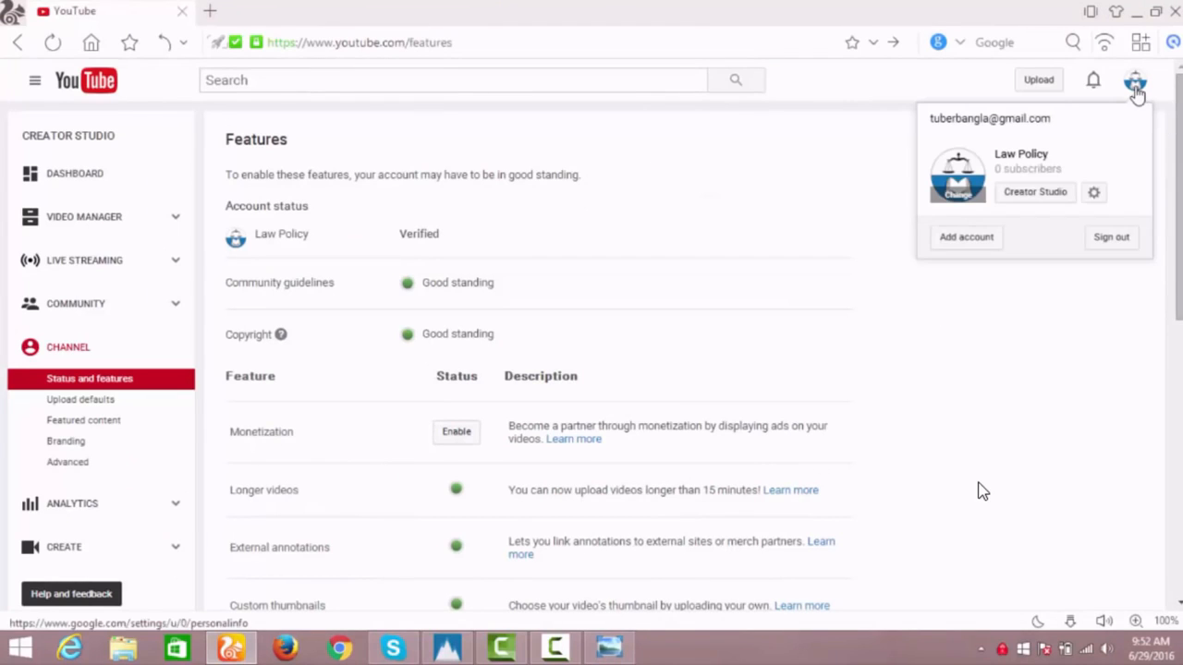
click(527, 140)
click(98, 185)
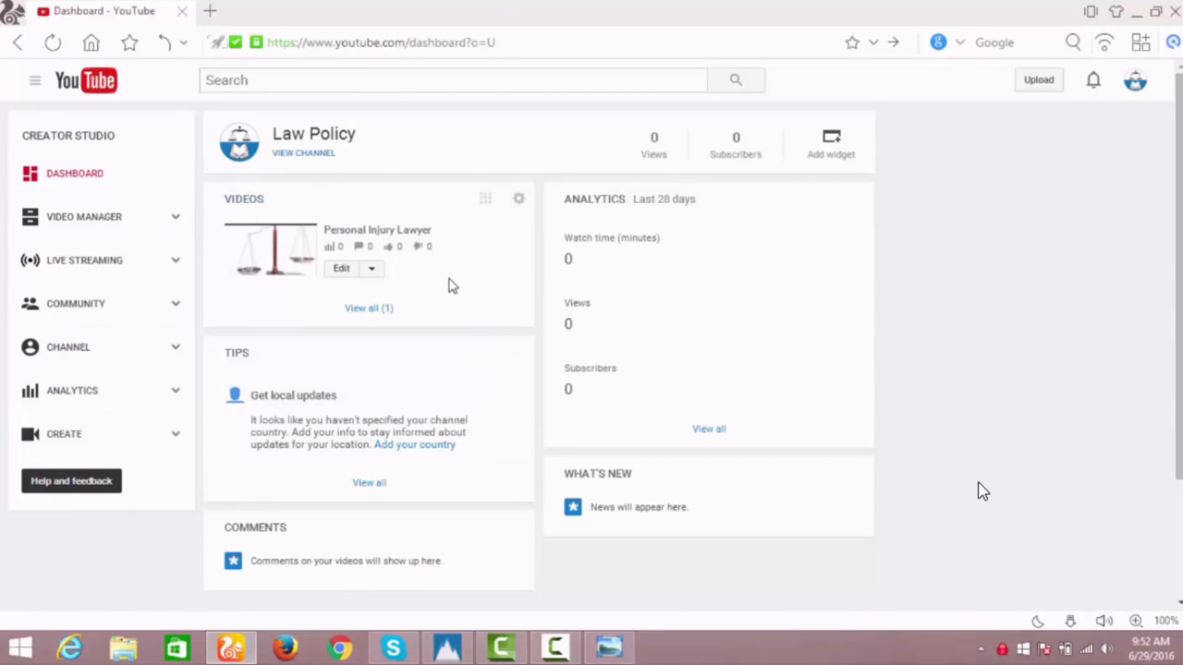
click(136, 353)
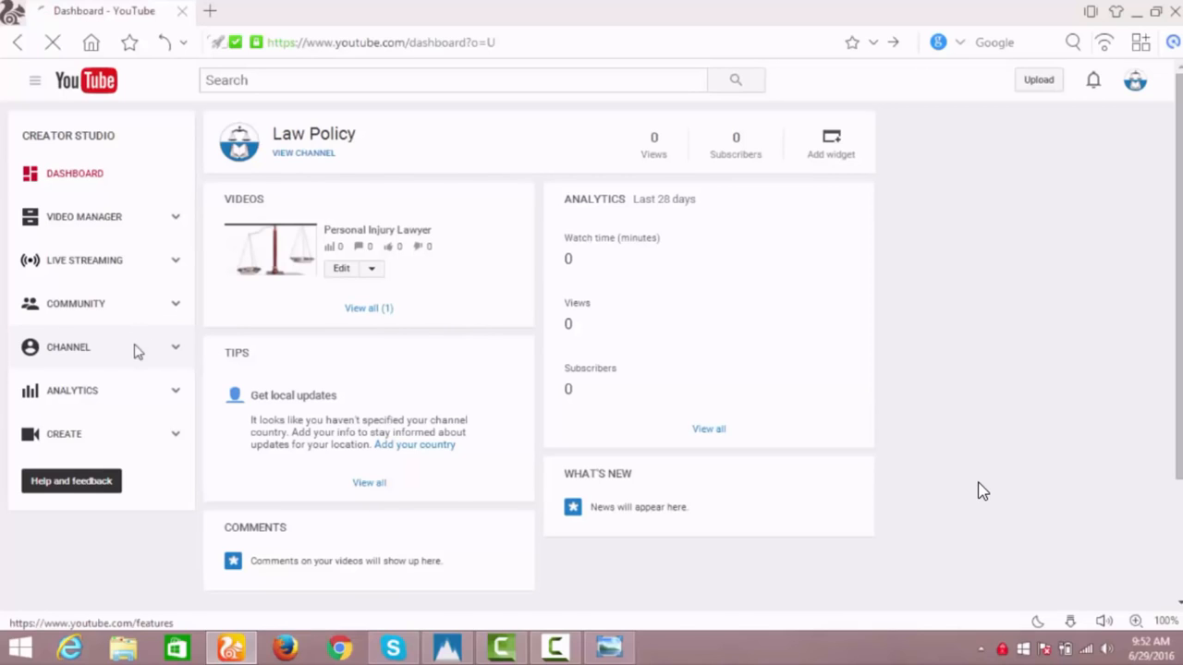
scroll(671, 316, down, 1)
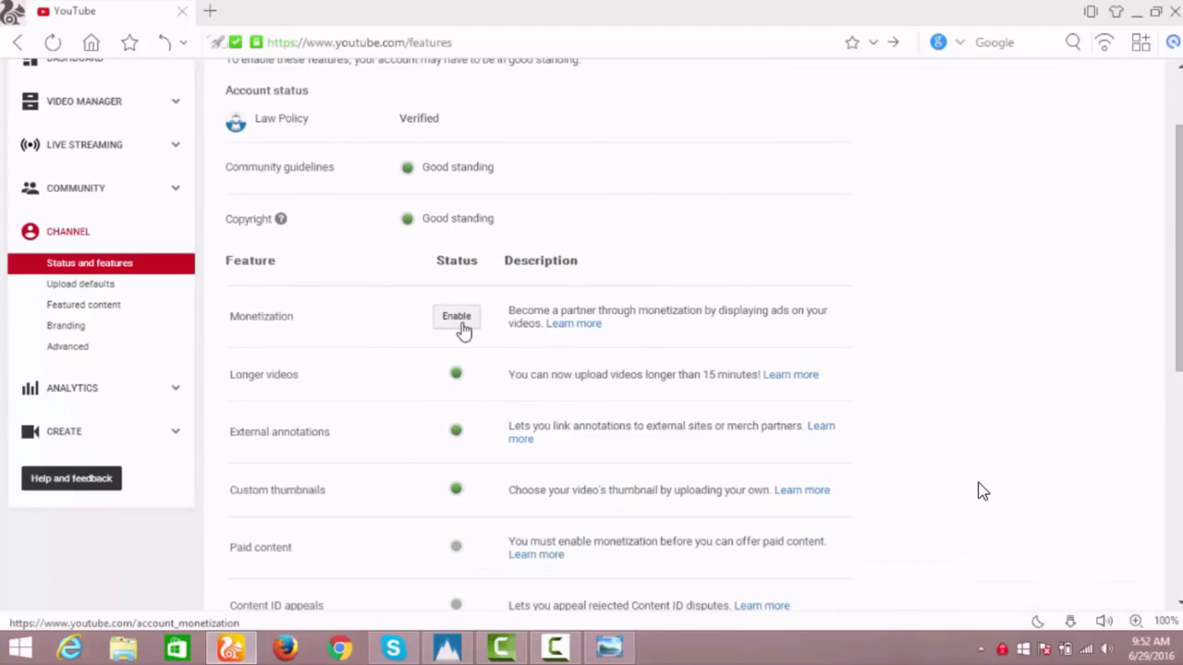
click(461, 325)
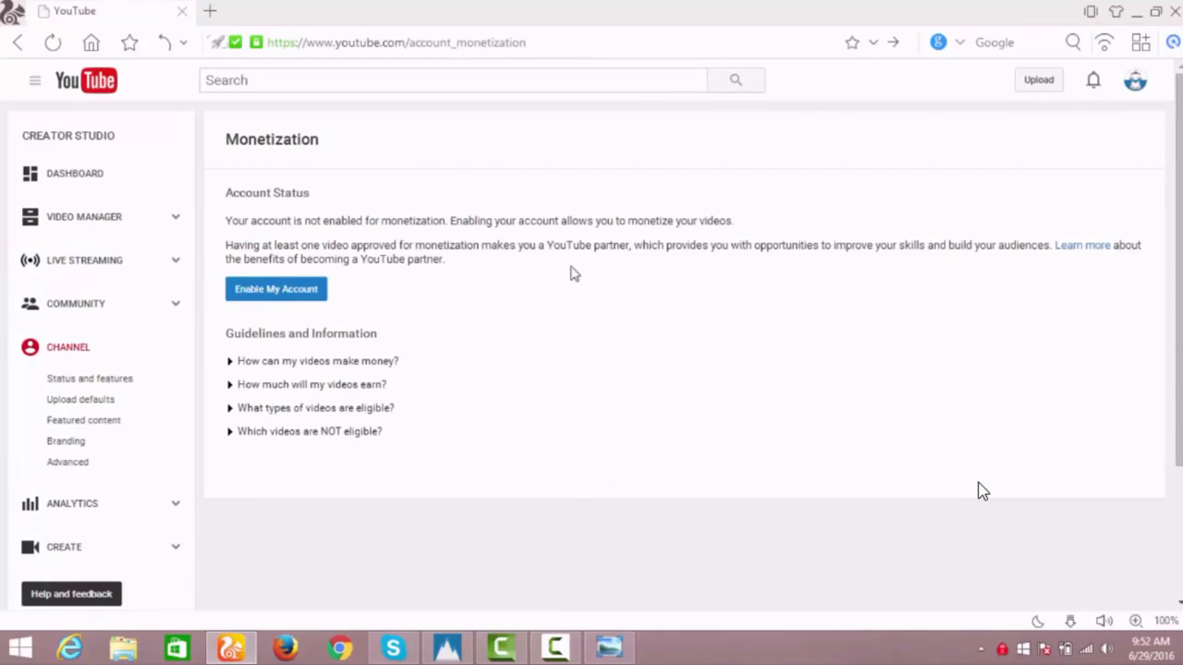
Step: Enable the account and accept the Partner Program terms, ticking all three agreement checkboxes
click(296, 292)
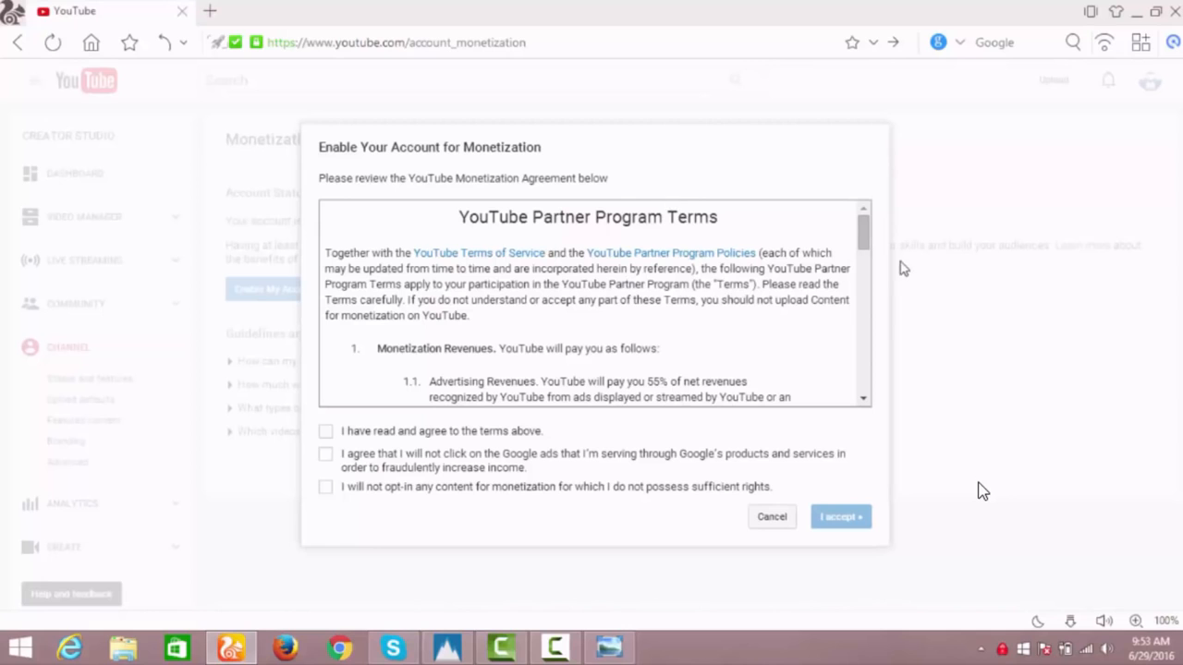
mouse_move(864, 245)
mouse_down()
mouse_move(854, 388)
mouse_move(862, 233)
mouse_move(862, 251)
mouse_up()
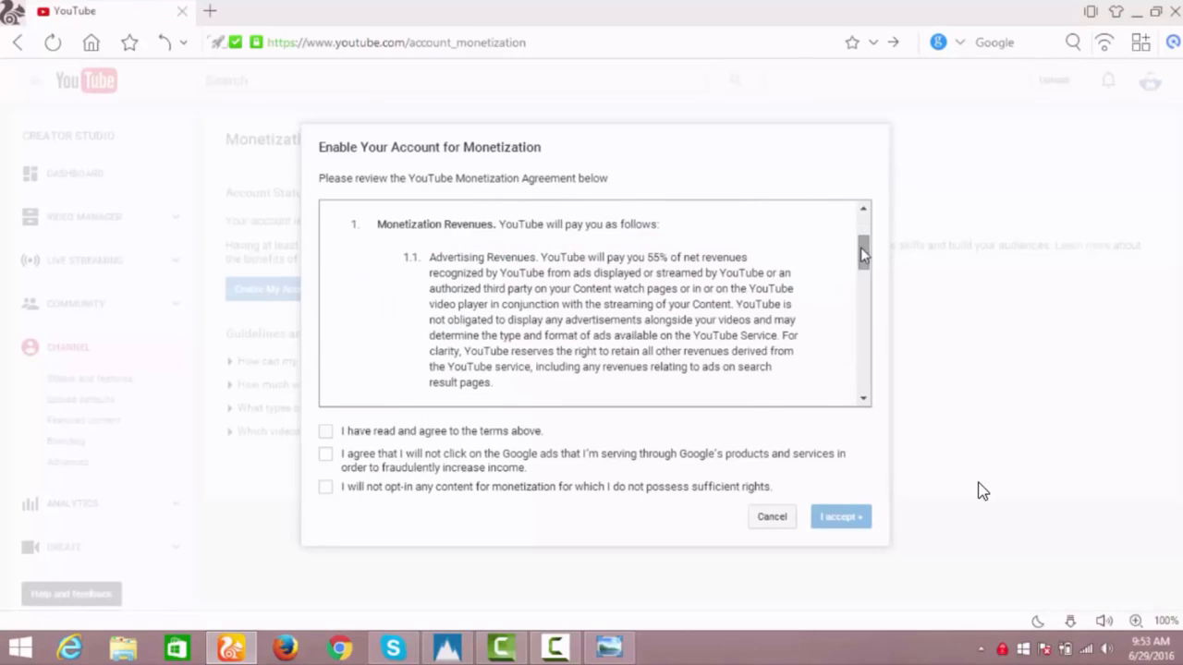
click(325, 432)
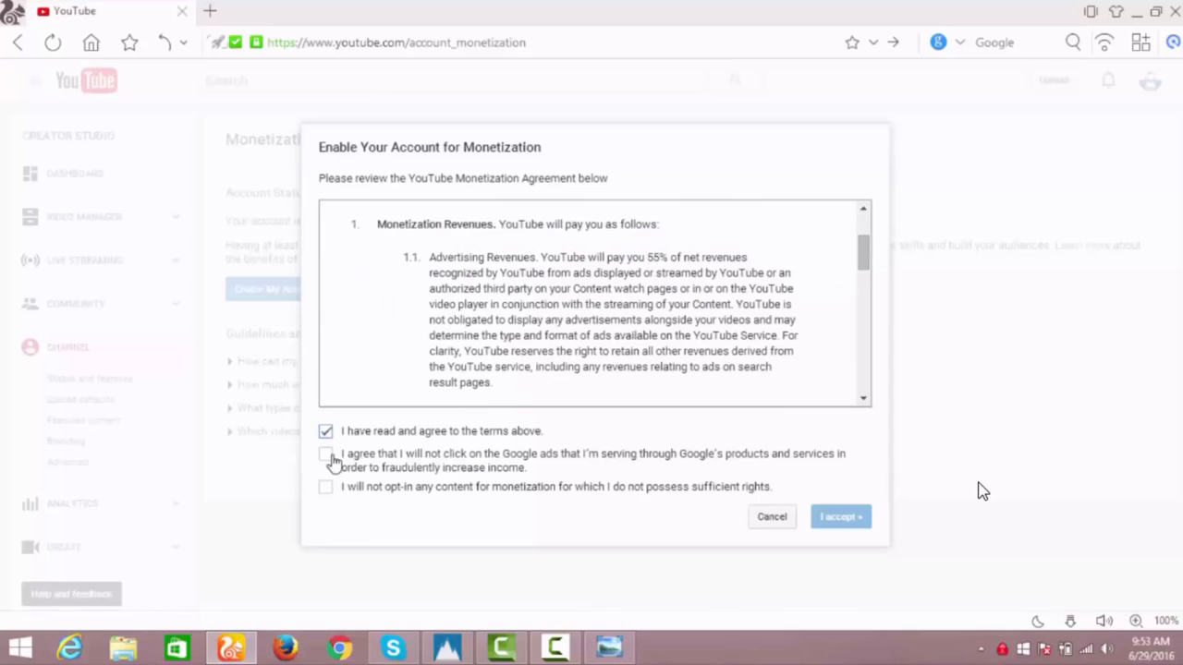
click(325, 454)
click(326, 487)
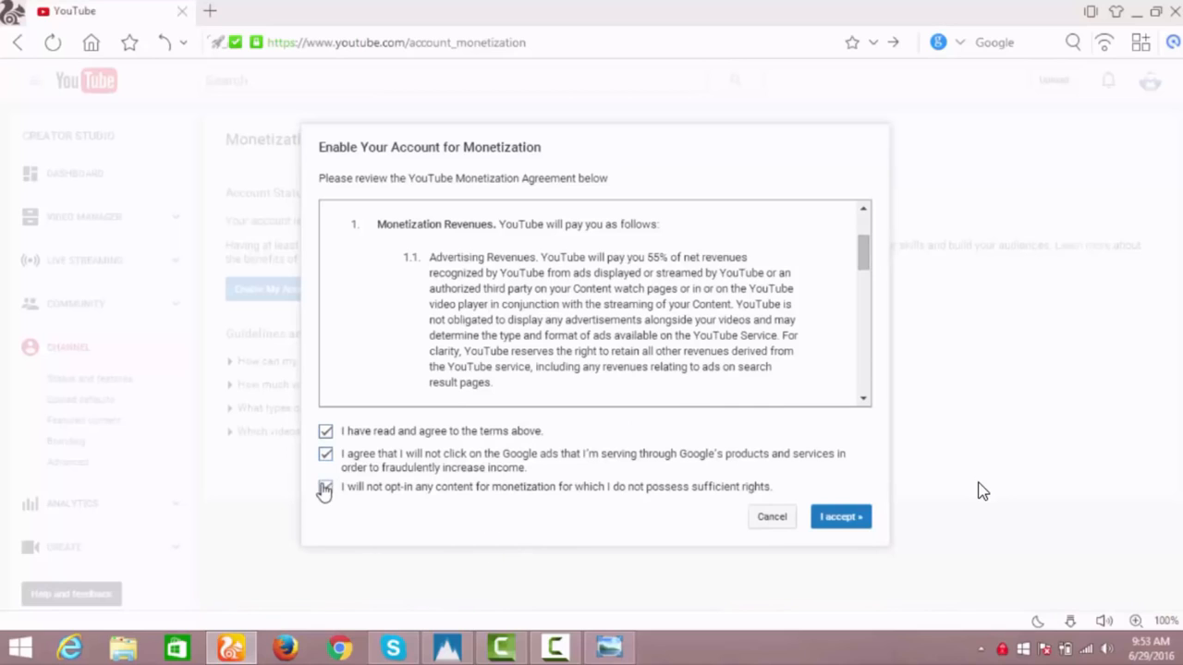
click(841, 519)
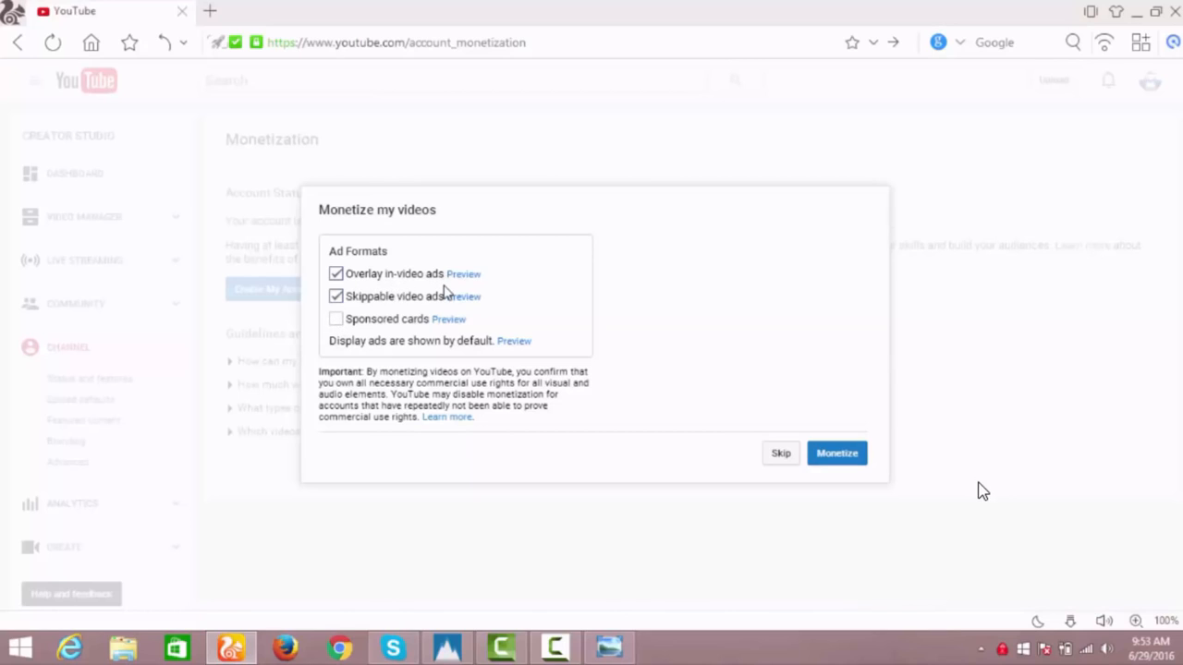
Step: Preview sponsored cards and turn off skippable video ads in Monetize my videos
click(442, 319)
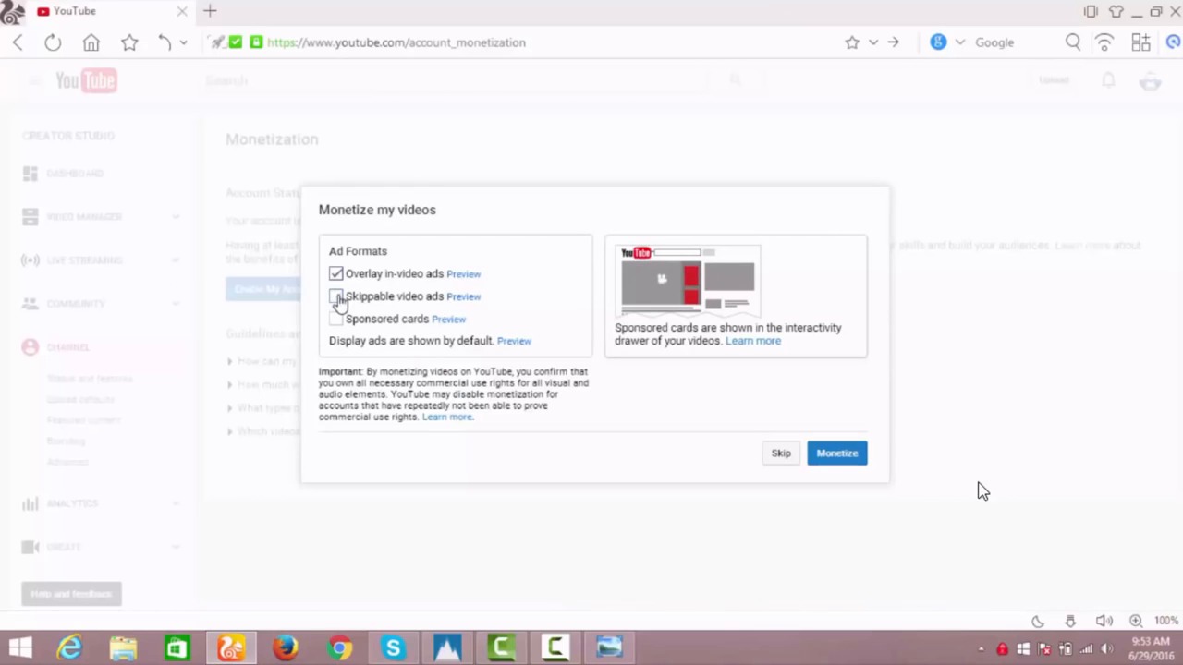
click(336, 296)
Step: Monetize with the chosen ad formats, acknowledge the tips, and dismiss the AdSense reminder
click(852, 459)
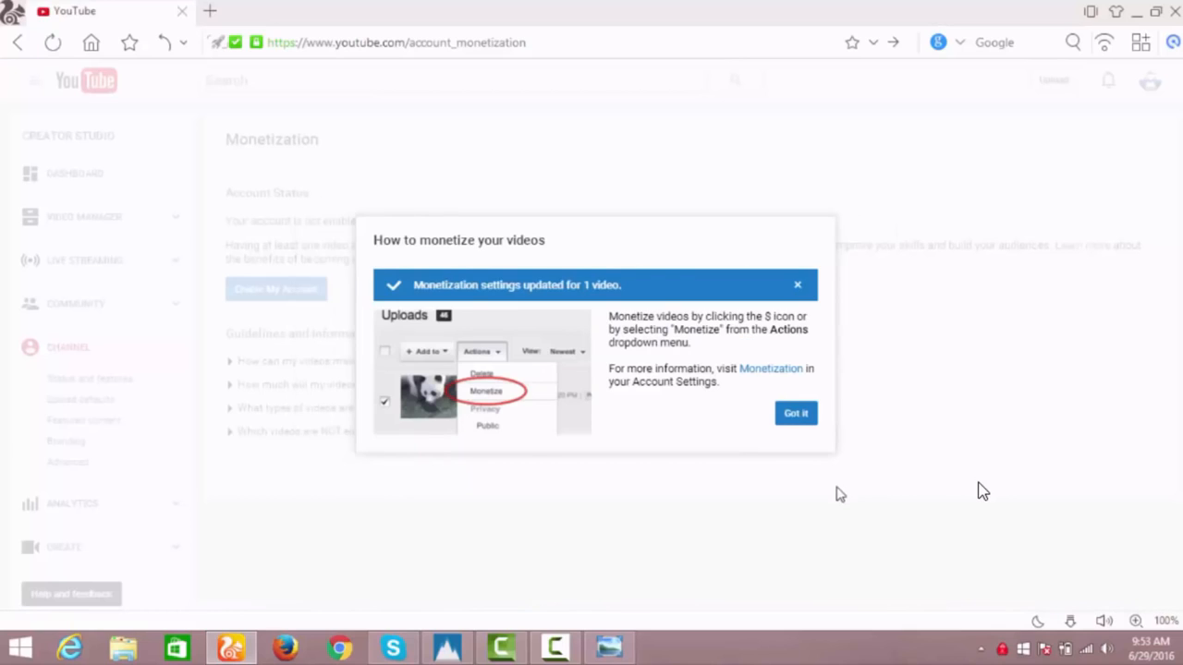
click(798, 420)
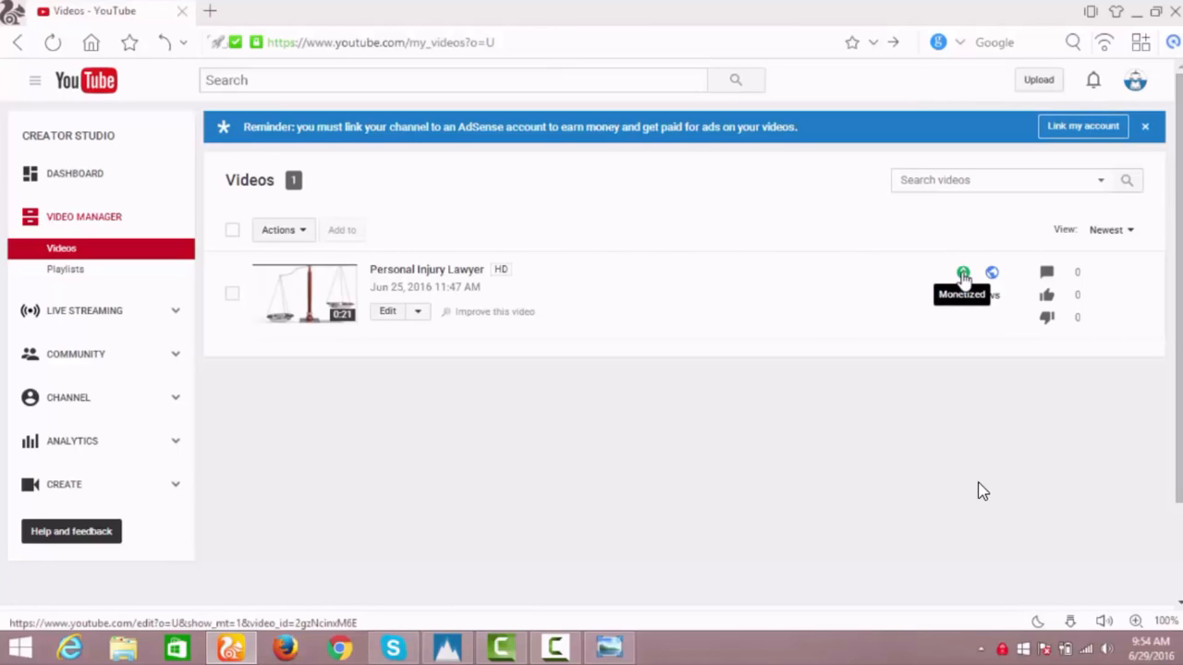
click(1145, 127)
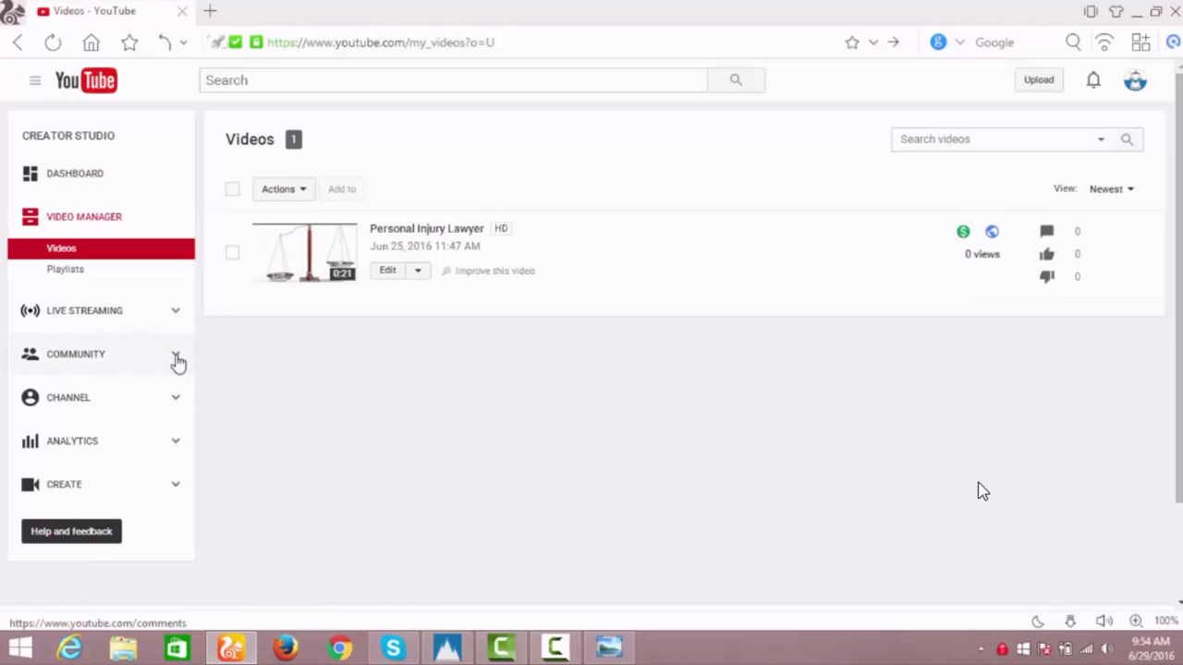
Step: Open the channel's Upload defaults and set new uploads' privacy to Unlisted
click(104, 397)
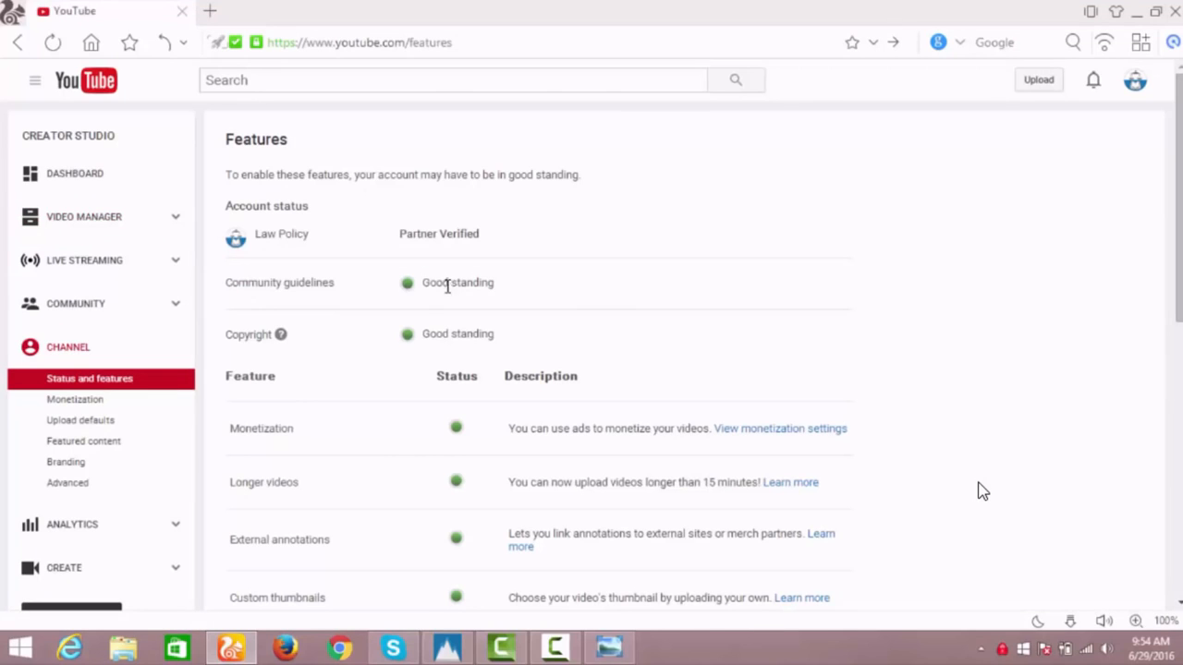
click(103, 421)
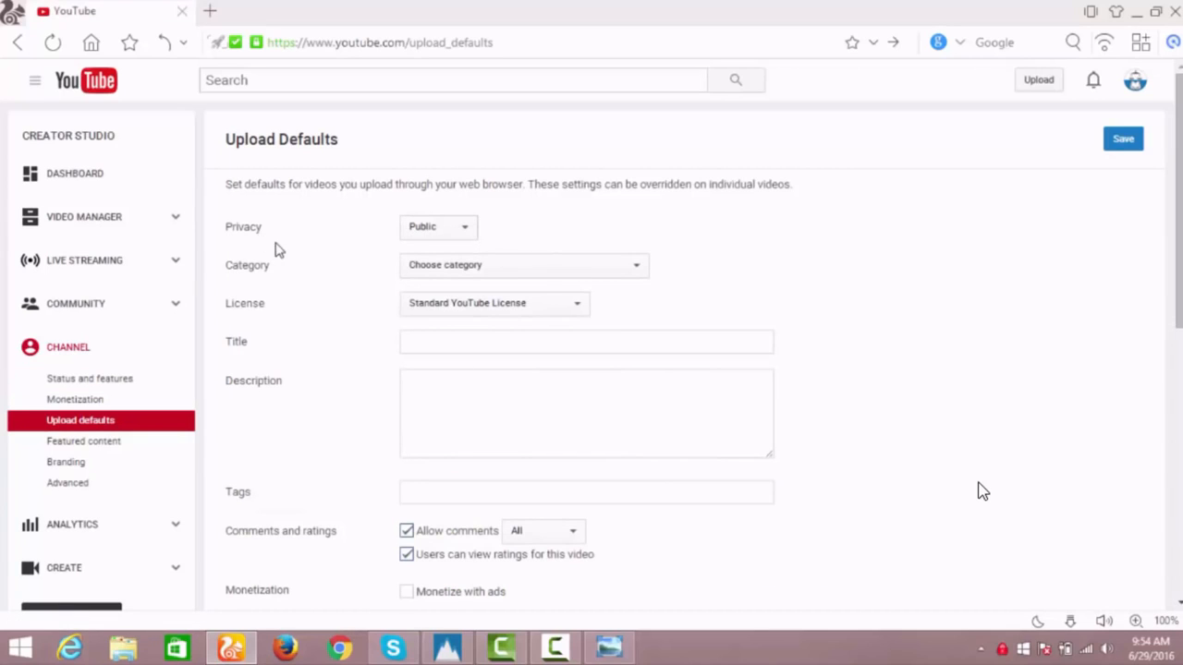
click(438, 235)
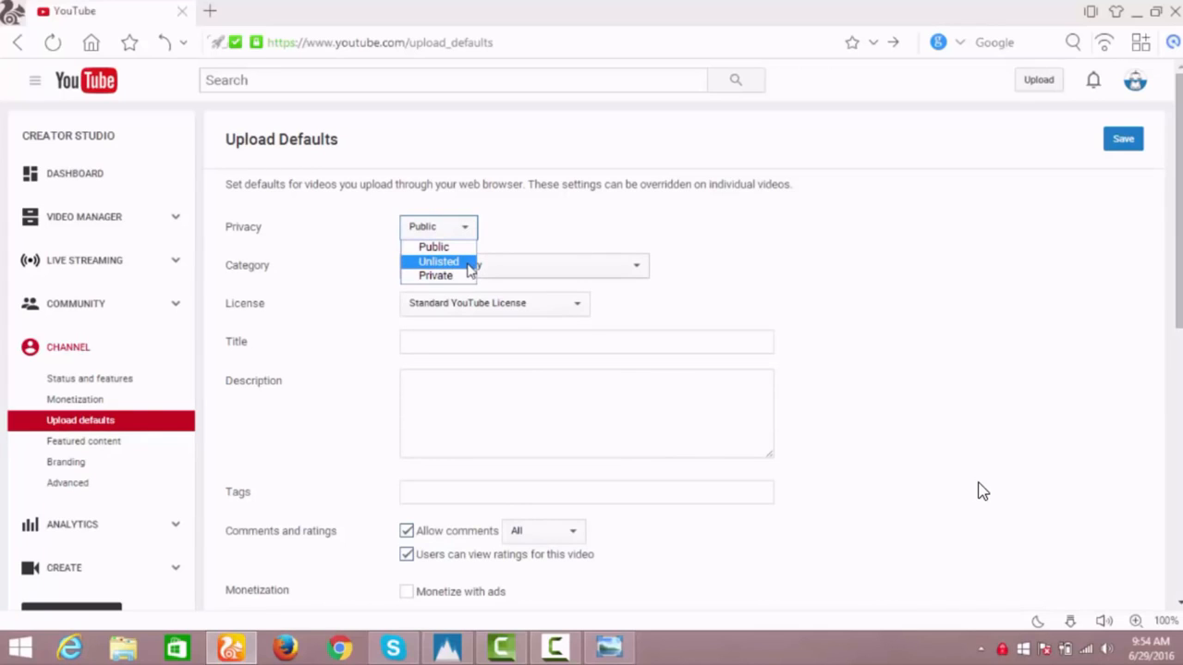
click(470, 264)
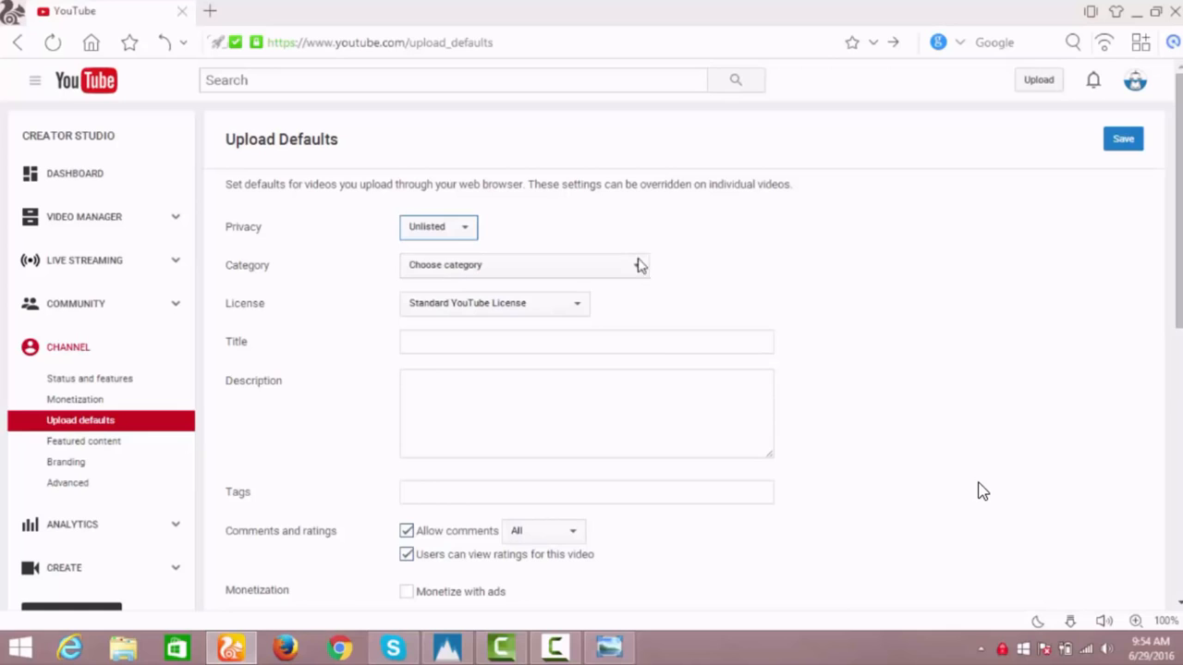
Step: Set the default category to Education and enable Monetize with ads, with skippable video ads off
click(504, 265)
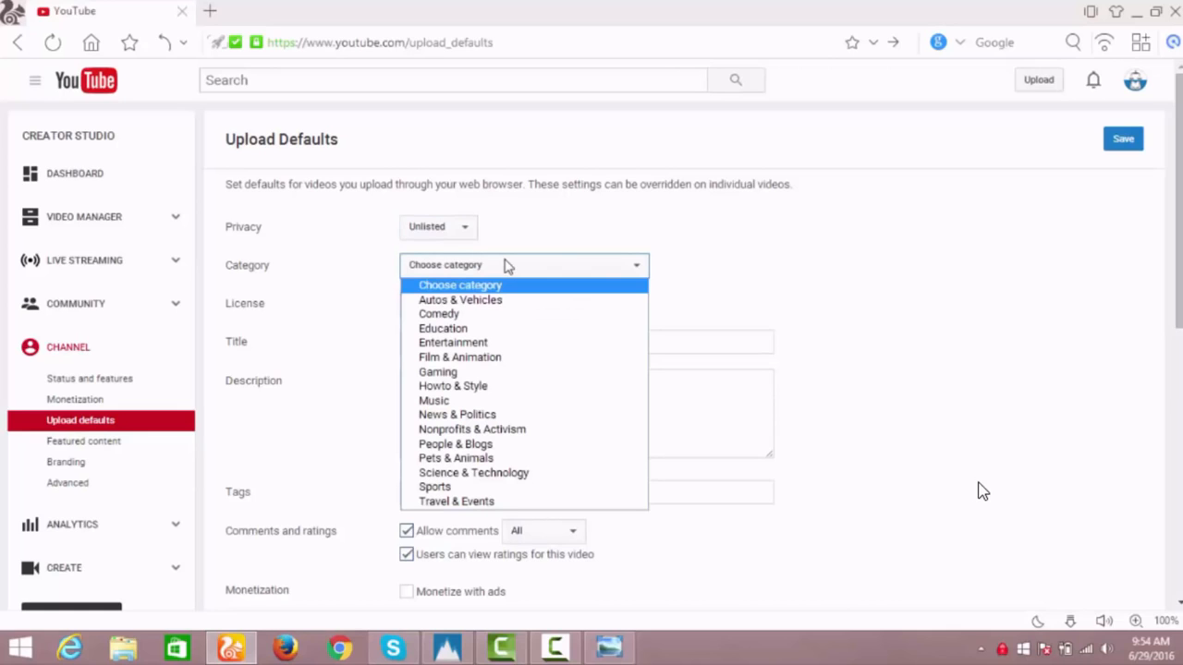
click(499, 331)
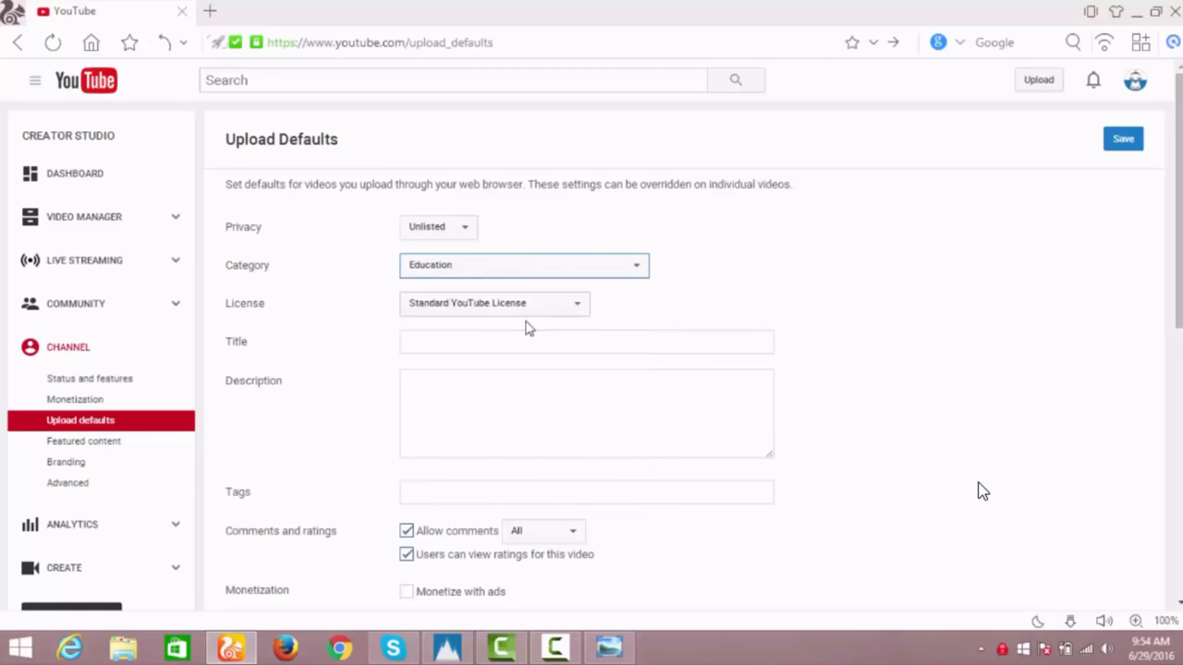
scroll(541, 324, down, 3)
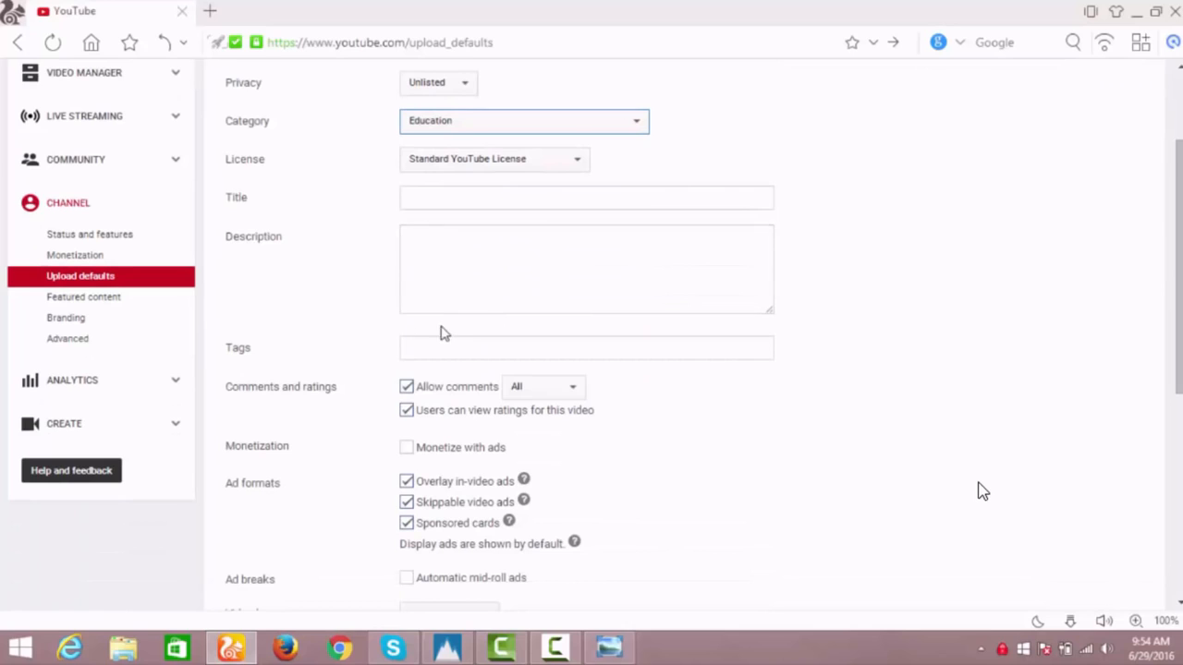
scroll(448, 335, down, 1)
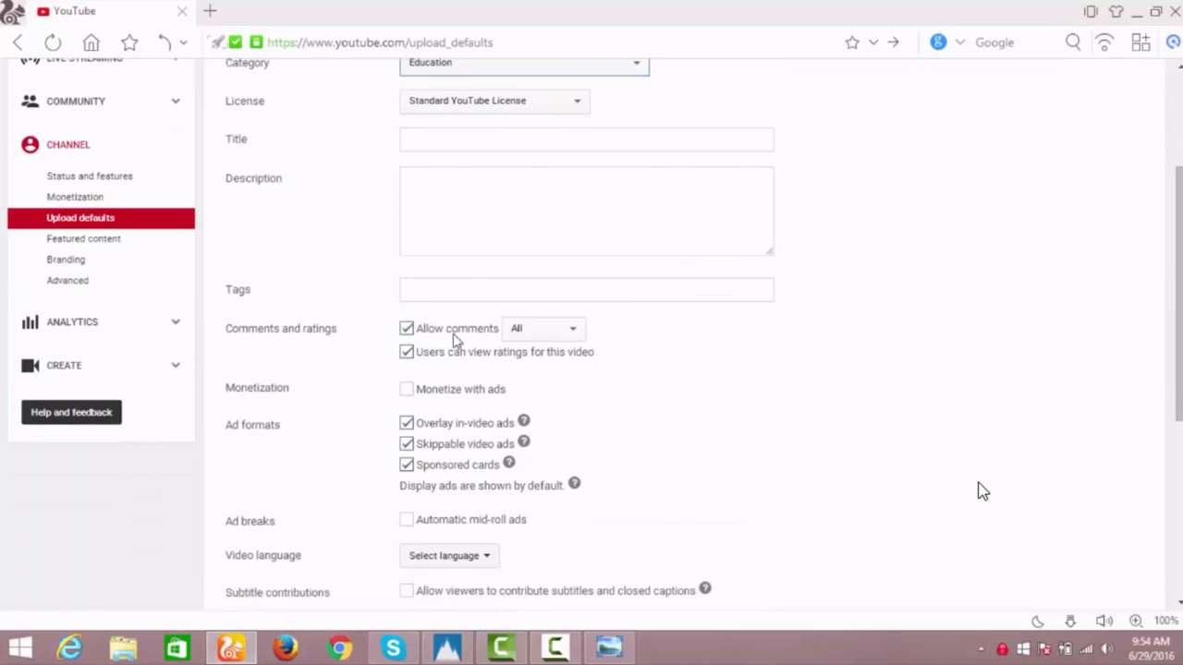
click(407, 392)
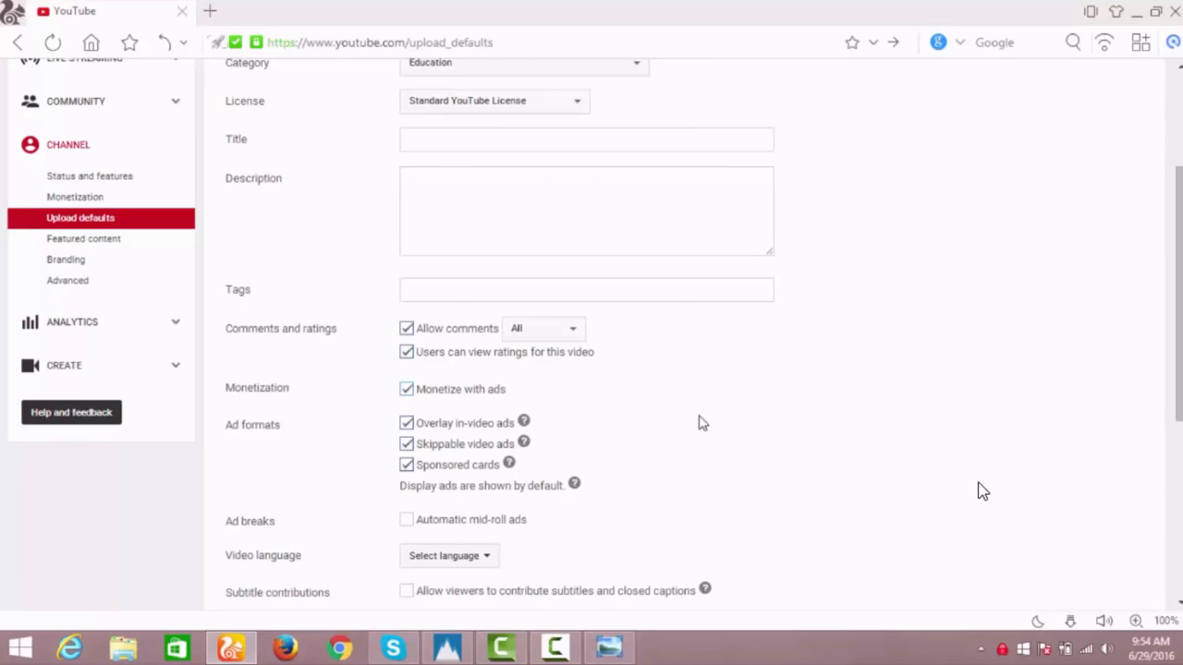
scroll(416, 536, down, 2)
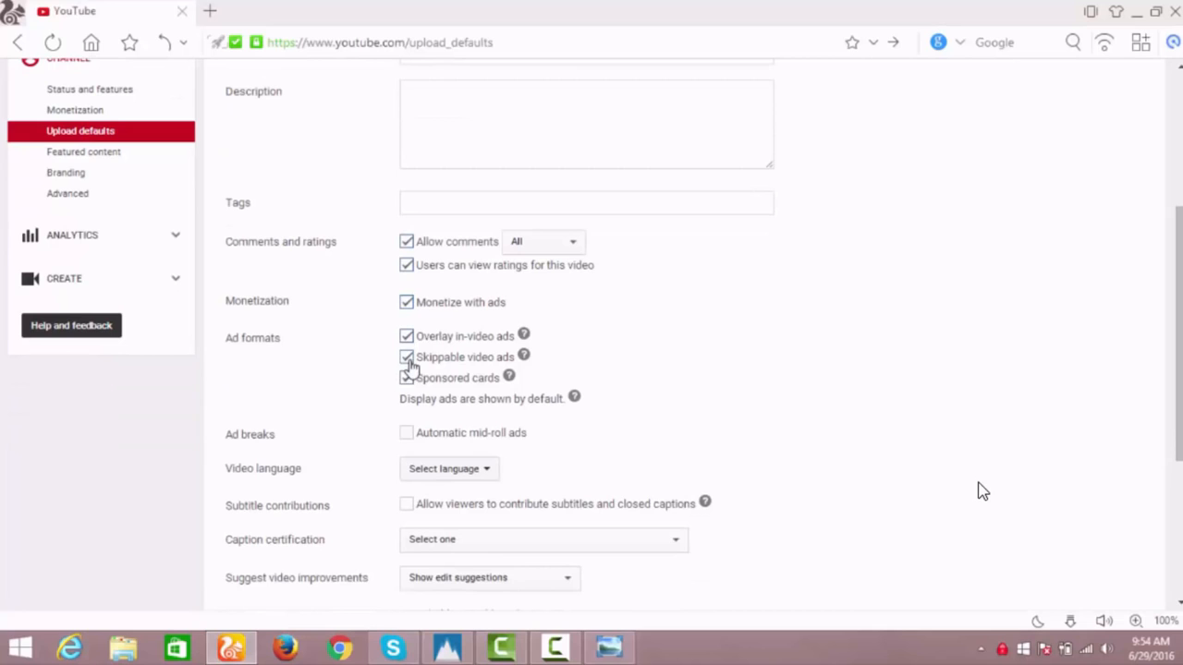
scroll(429, 359, down, 3)
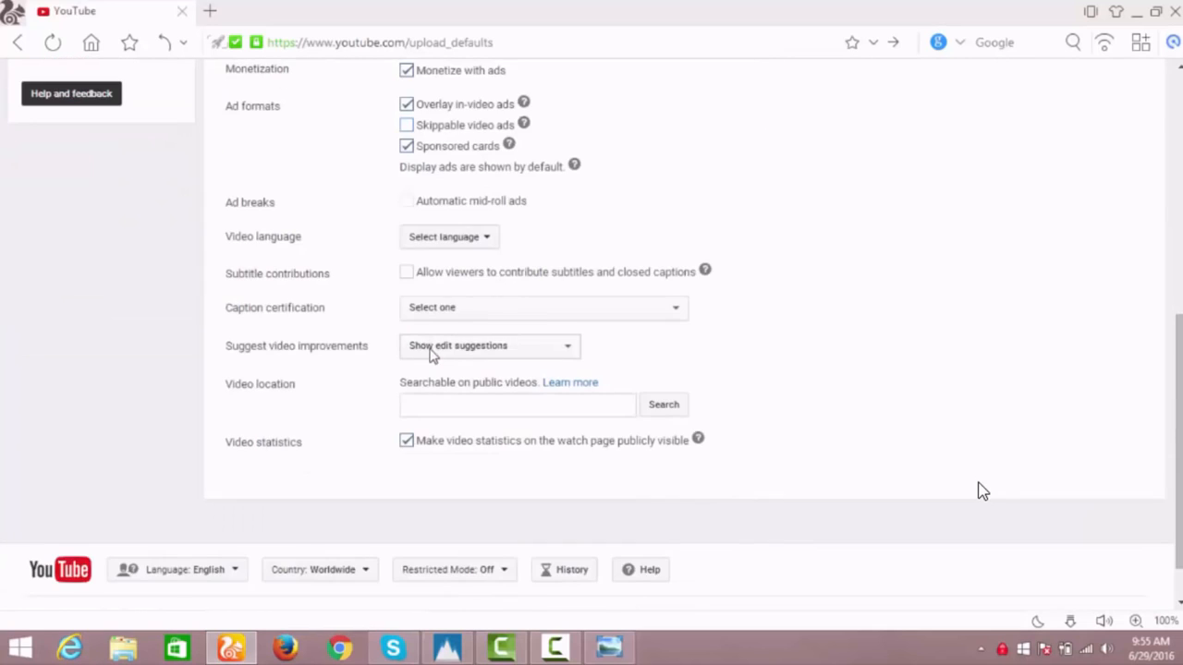
scroll(465, 420, up, 6)
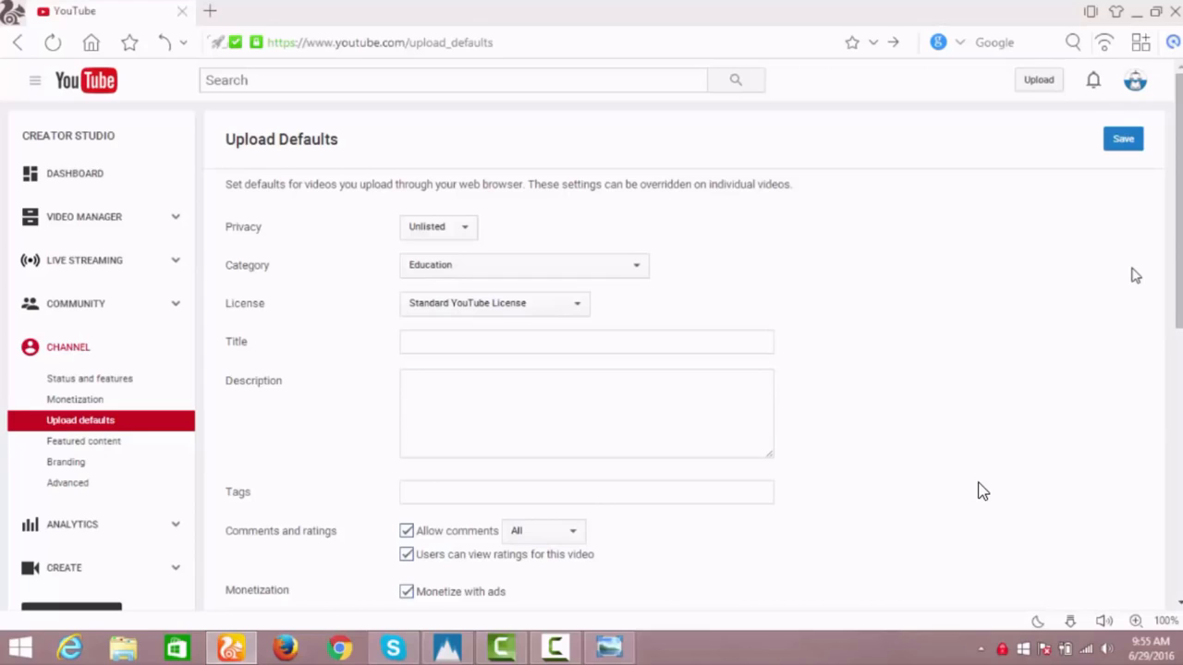
Step: Save the Unlisted, Education, monetized upload defaults, then go to the channel's Monetization page
click(1124, 141)
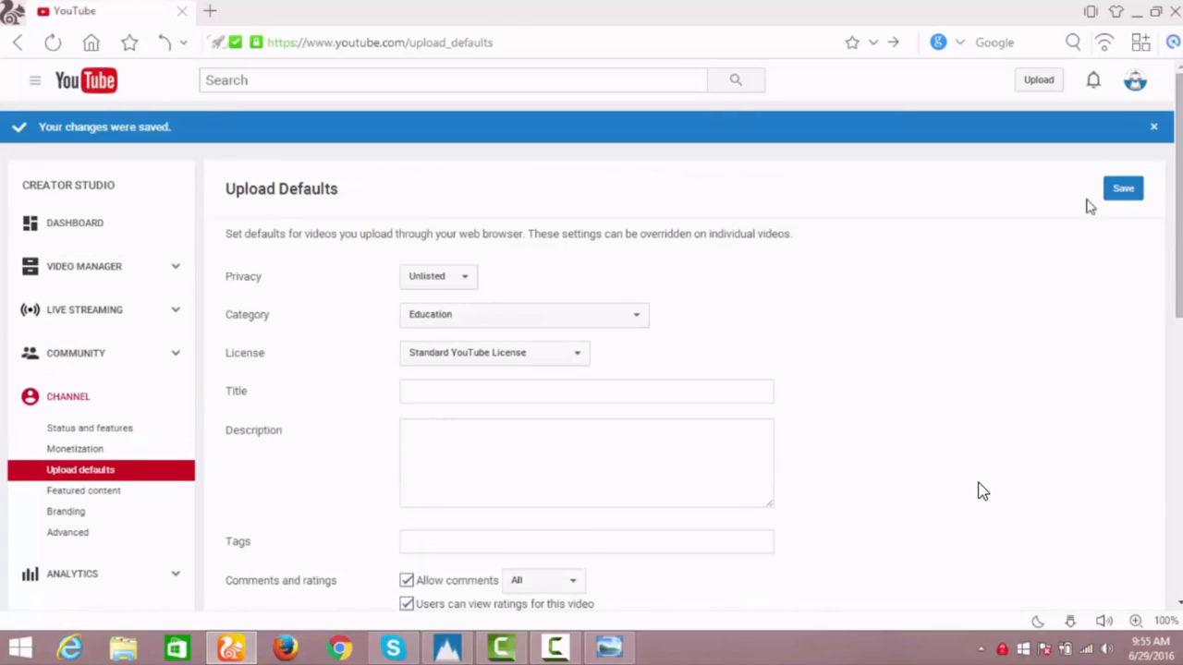
scroll(998, 256, down, 3)
scroll(1003, 258, up, 3)
click(1154, 127)
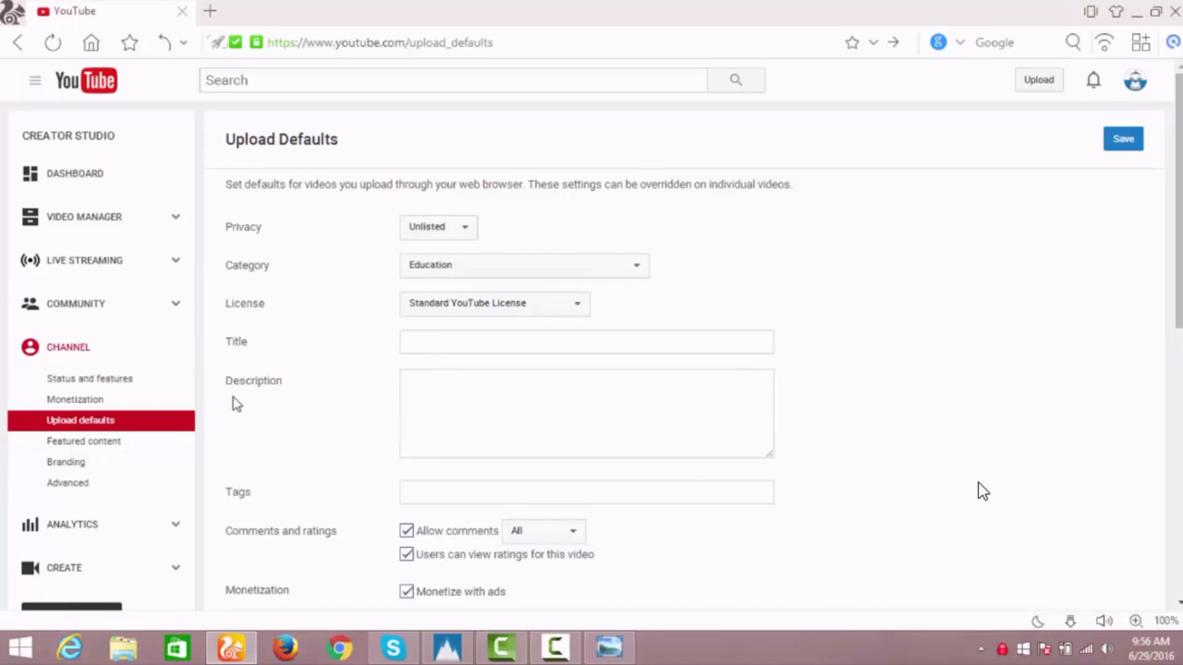
click(105, 404)
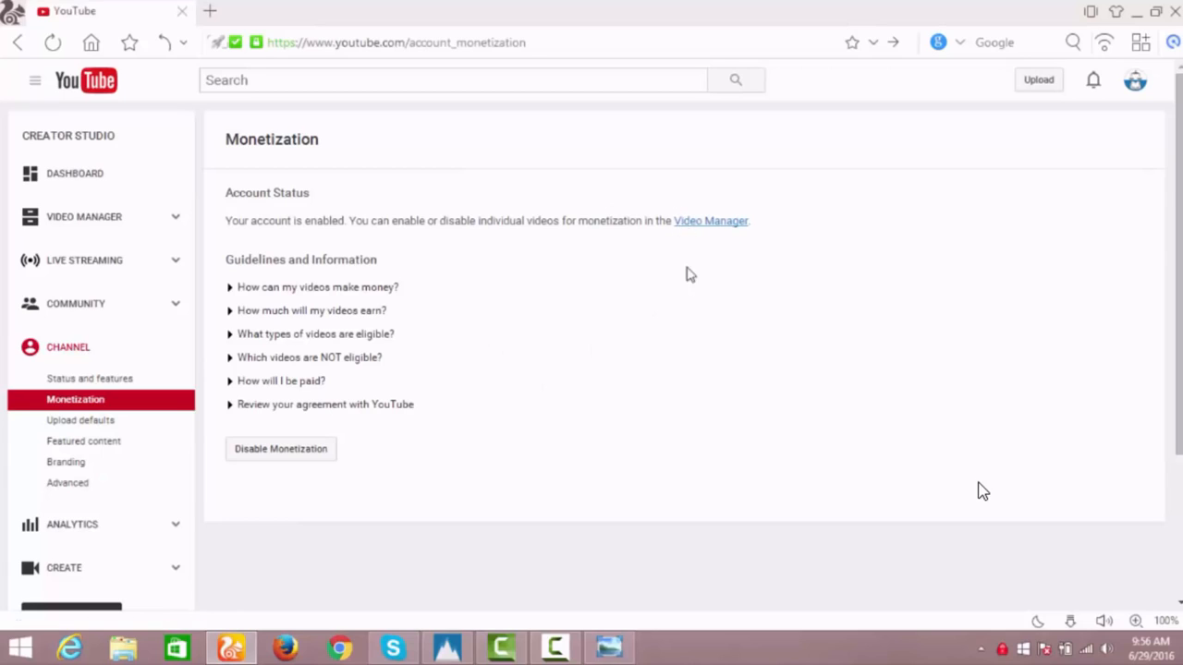
Step: Expand 'How will I be paid?' and follow the 'associate an AdSense account' link
click(313, 387)
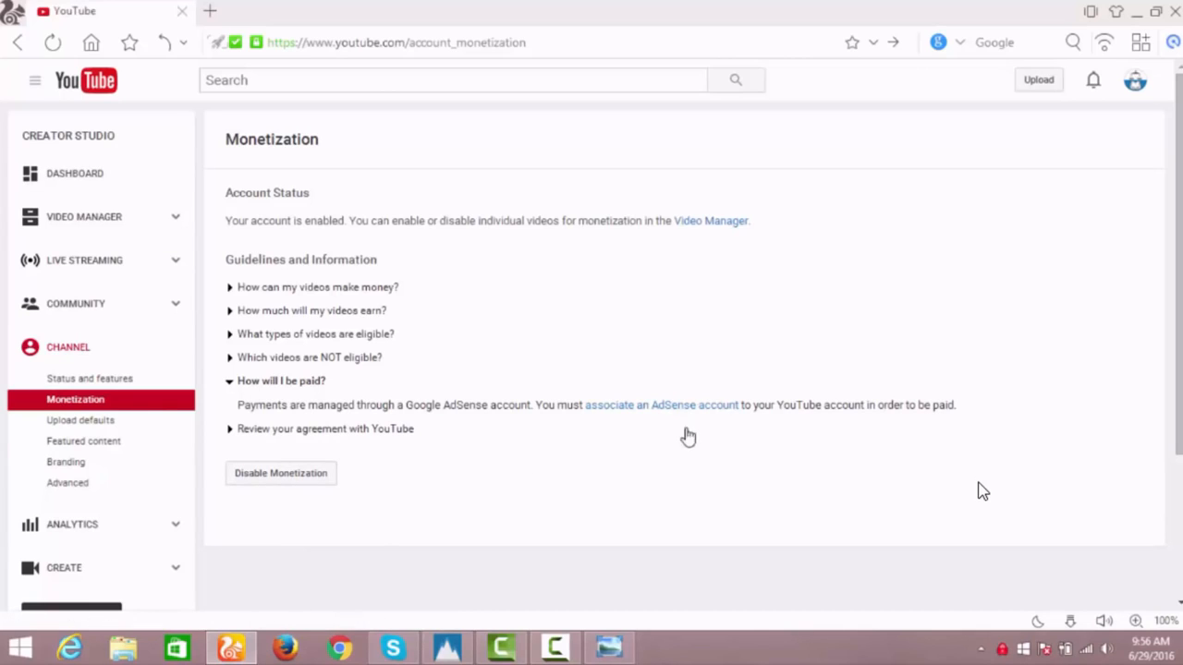
click(623, 408)
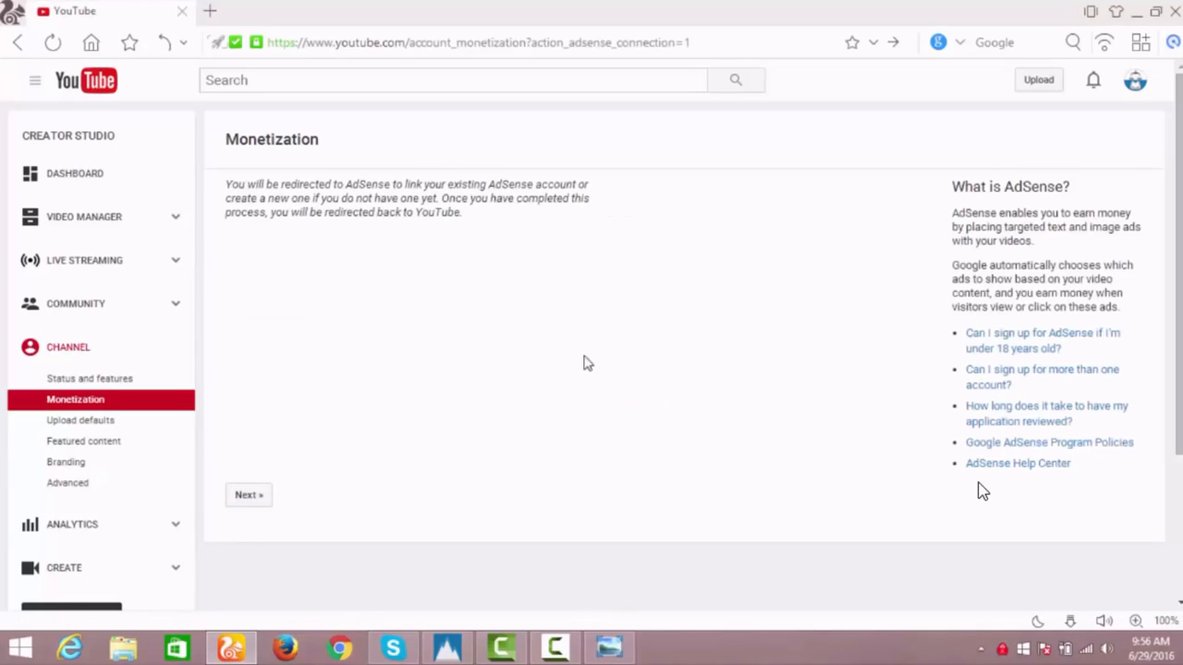
Step: Sign in to AdSense and save the channel URL with English as the content language
click(250, 496)
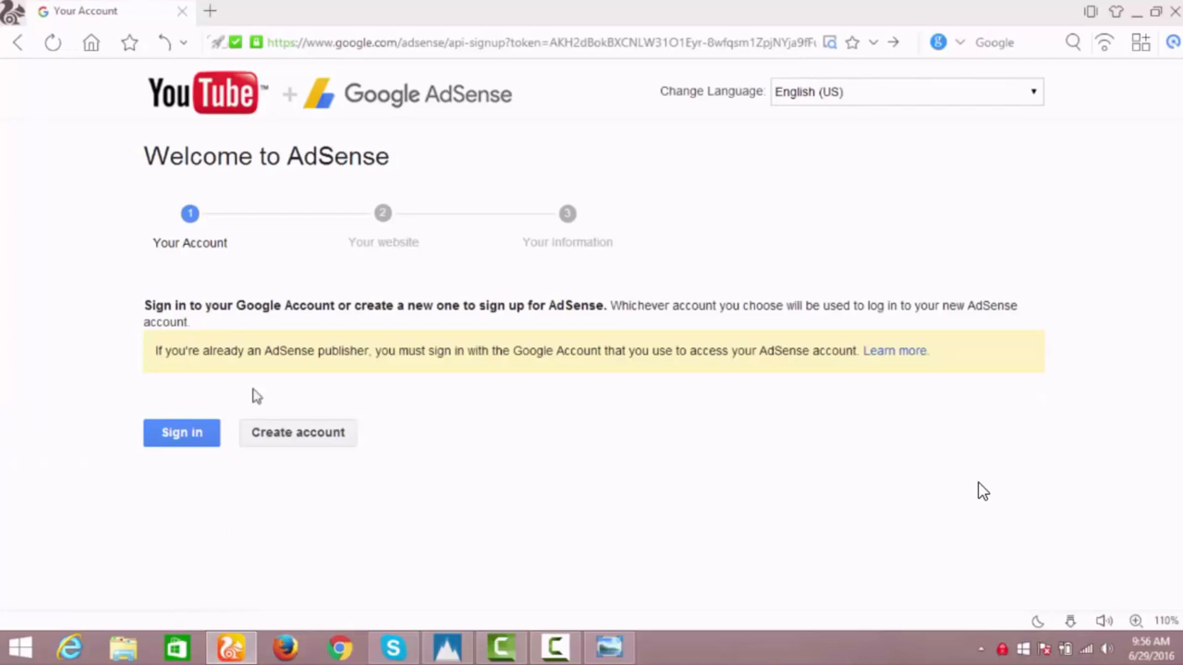
click(184, 444)
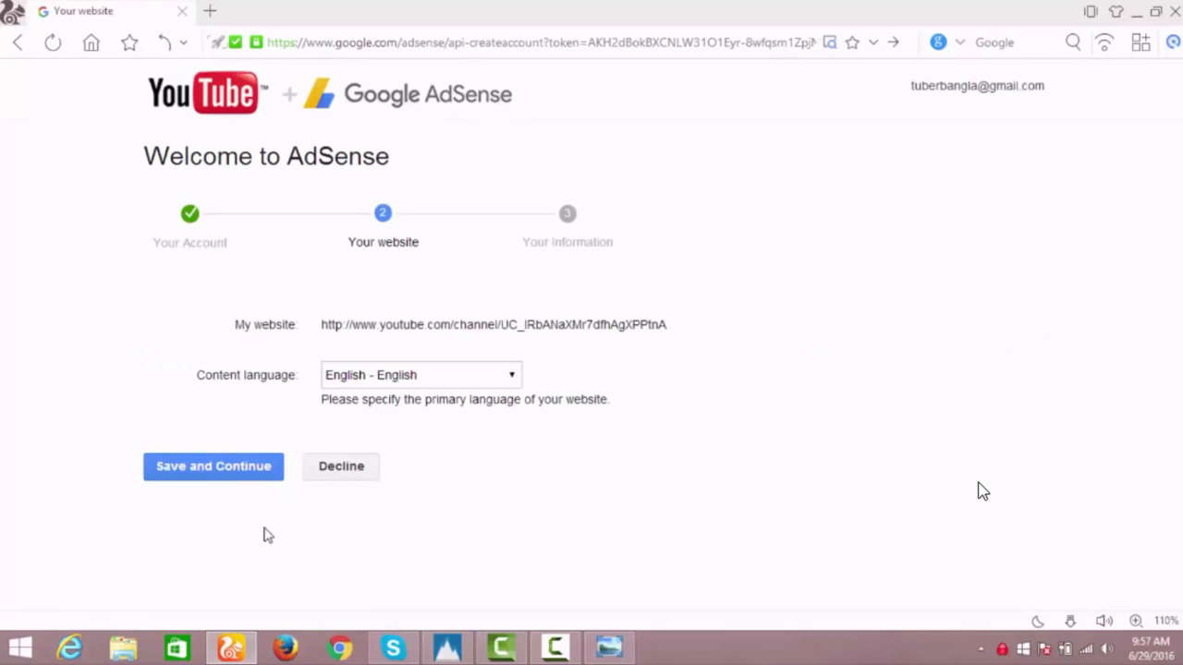
click(224, 475)
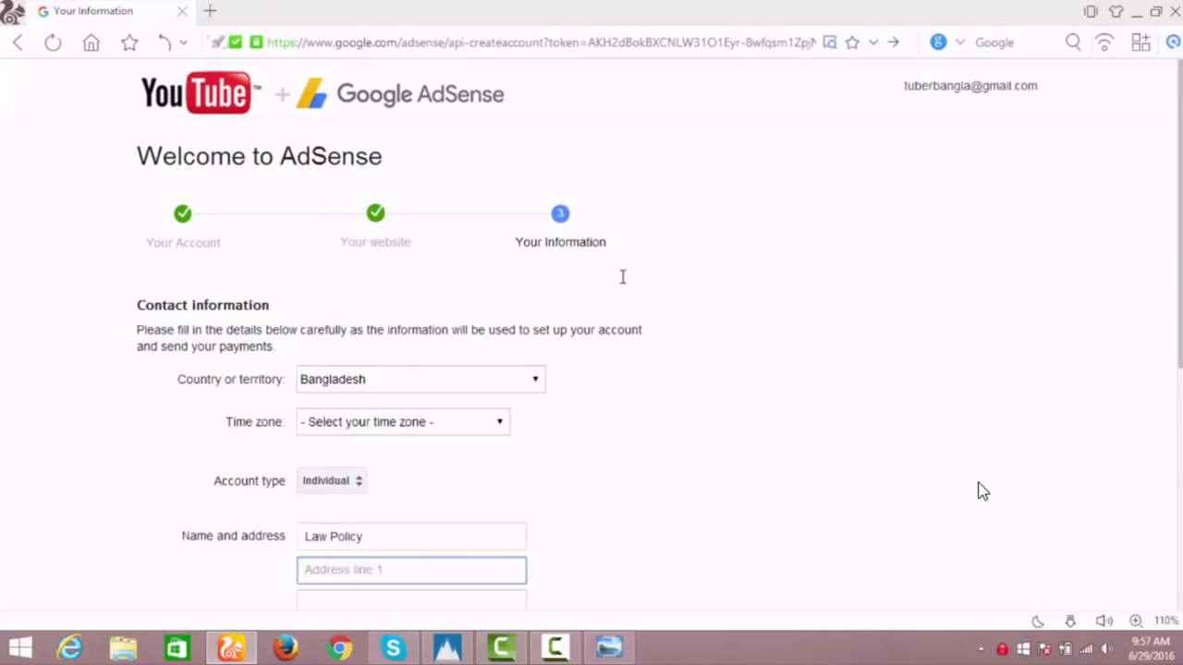
Step: Set the AdSense account time zone to (UTC+06:00) Dhaka
scroll(708, 346, down, 2)
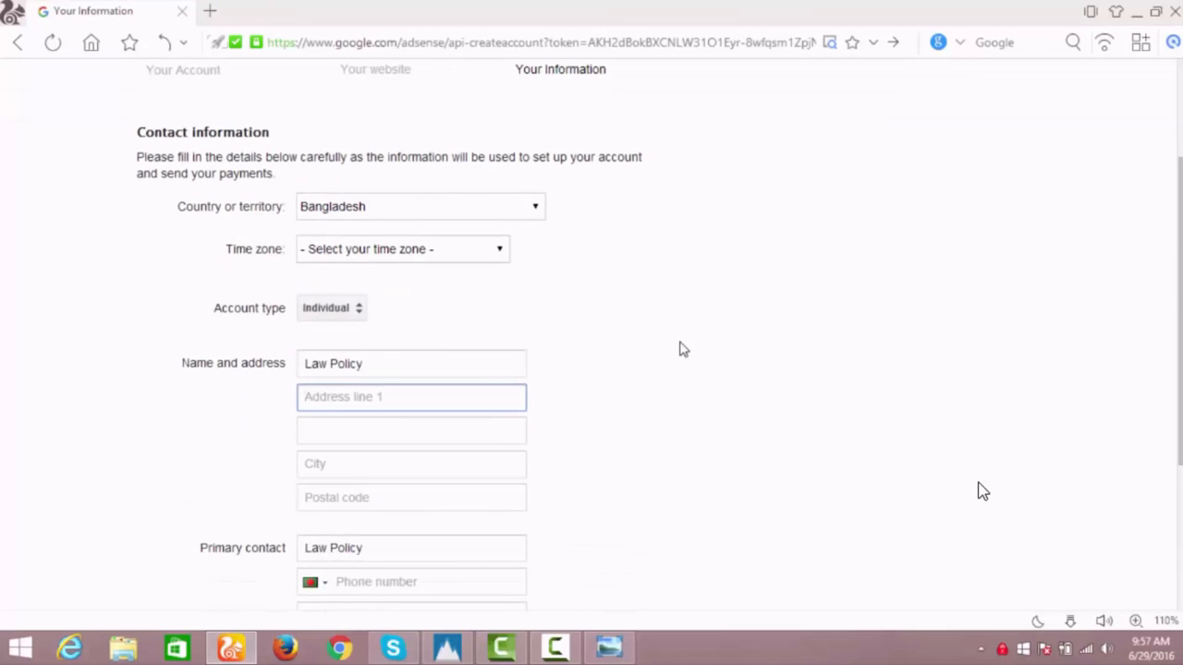
scroll(681, 348, up, 1)
scroll(684, 349, up, 2)
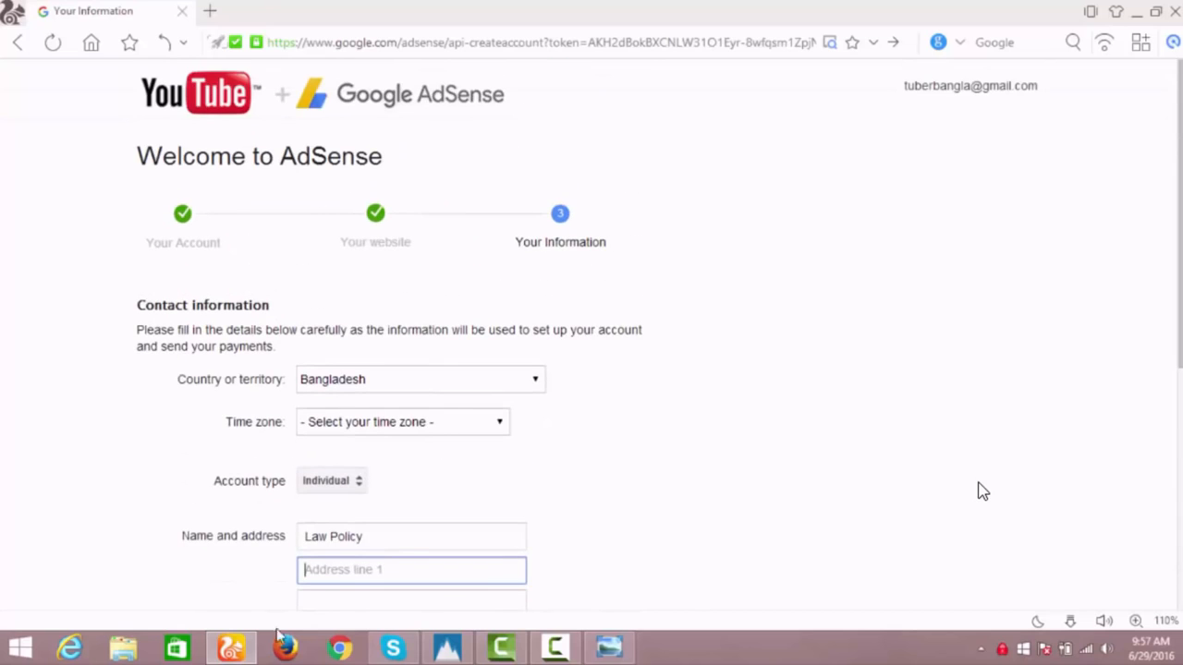
scroll(638, 324, down, 3)
scroll(638, 323, up, 2)
scroll(638, 324, down, 2)
scroll(638, 323, up, 2)
scroll(637, 323, up, 3)
scroll(983, 492, down, 1)
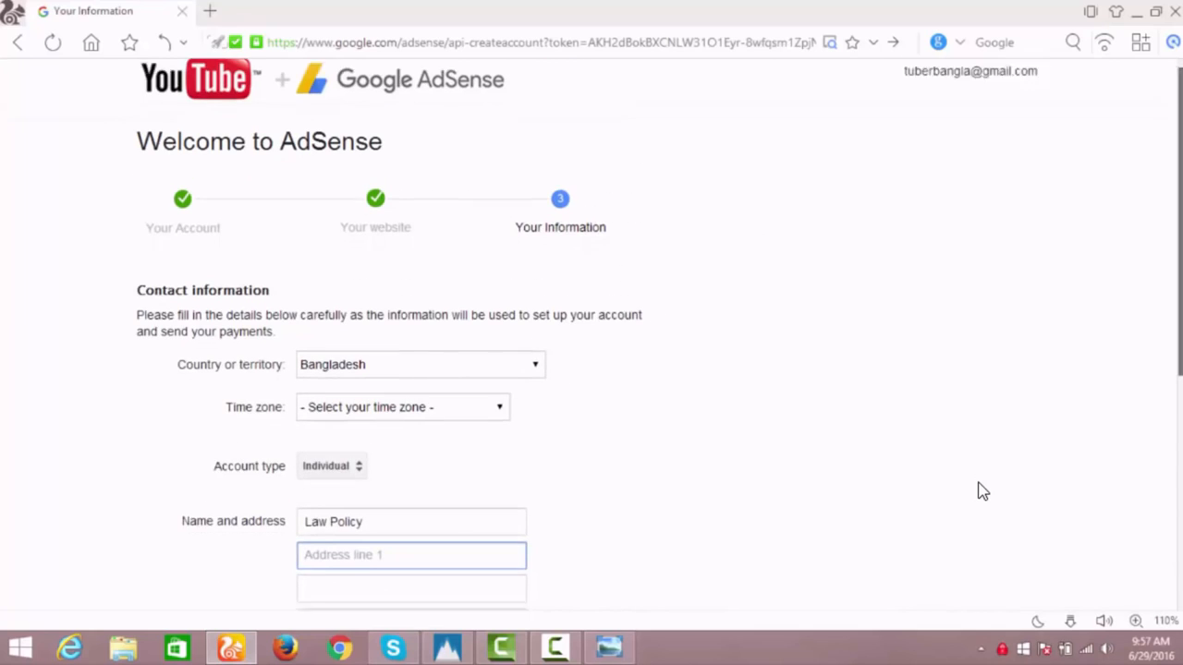
scroll(982, 492, up, 1)
scroll(983, 491, down, 1)
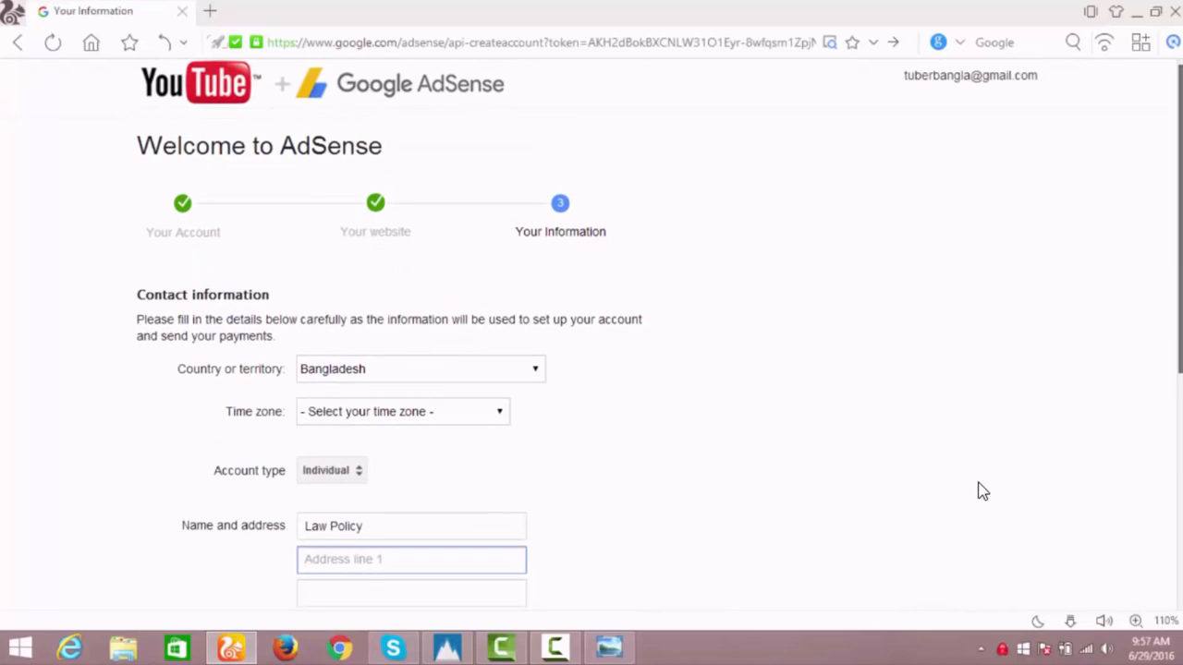
scroll(983, 492, up, 1)
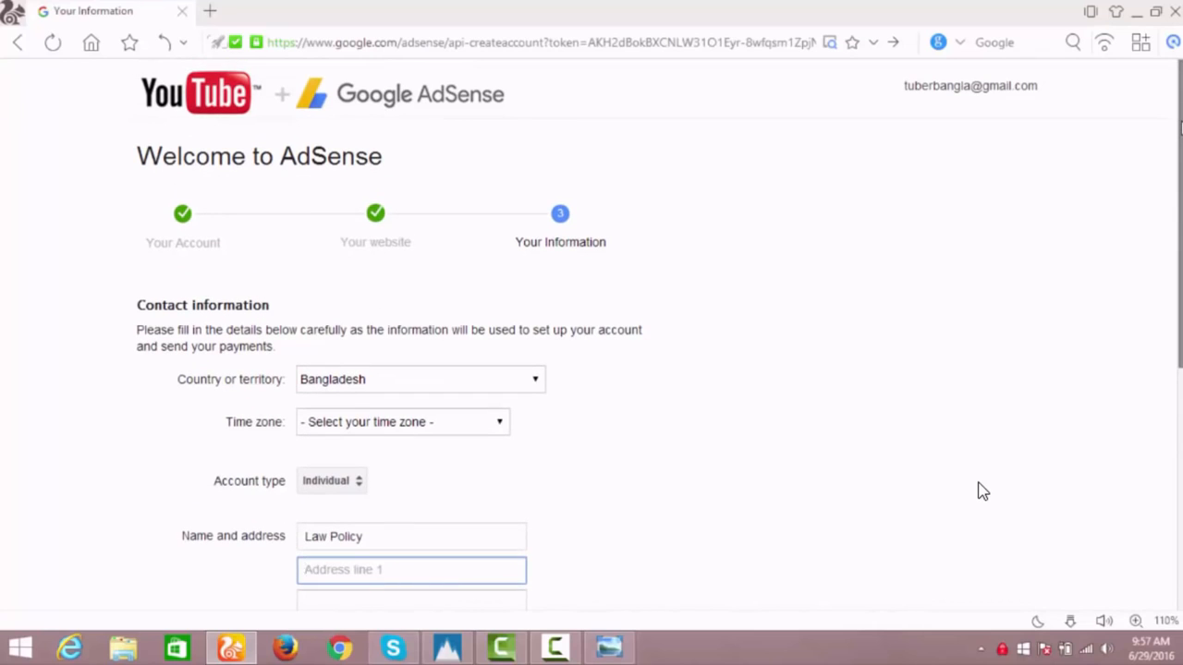
scroll(982, 492, down, 3)
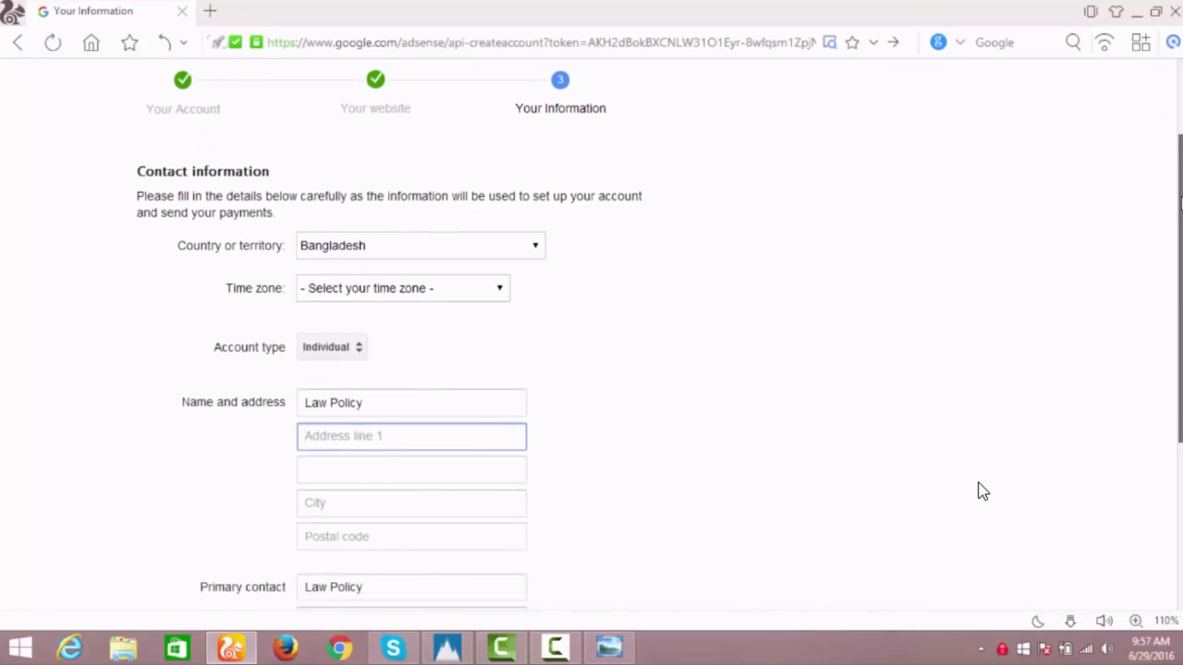
click(453, 294)
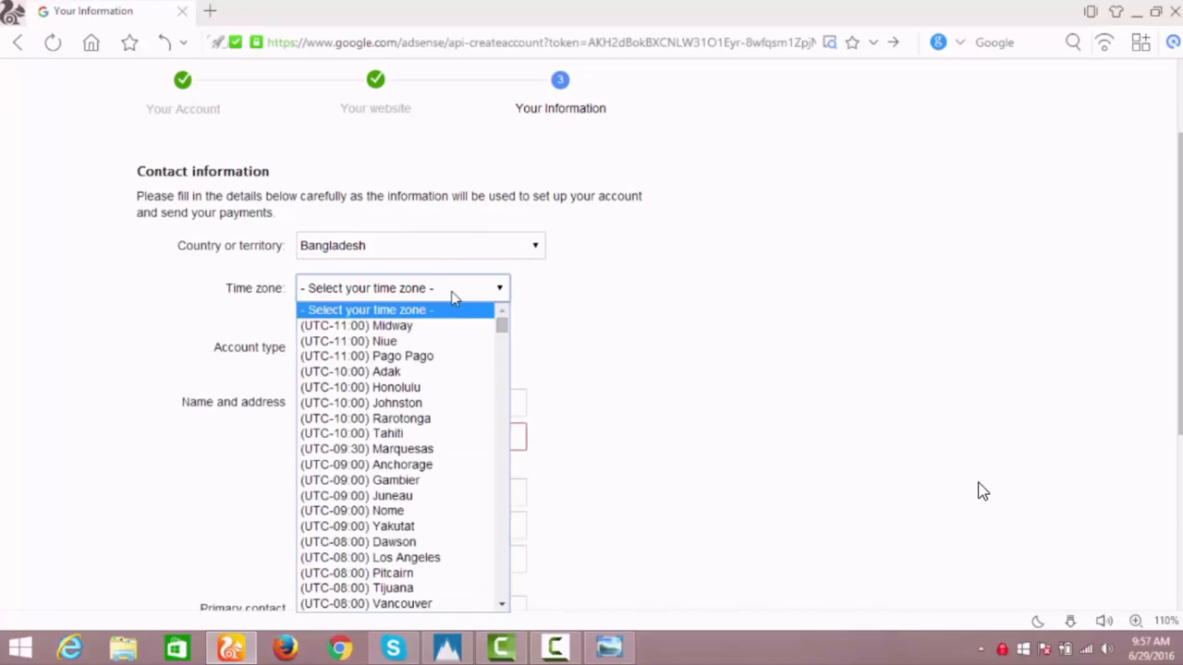
click(453, 294)
scroll(451, 301, down, 3)
click(452, 172)
scroll(431, 397, down, 5)
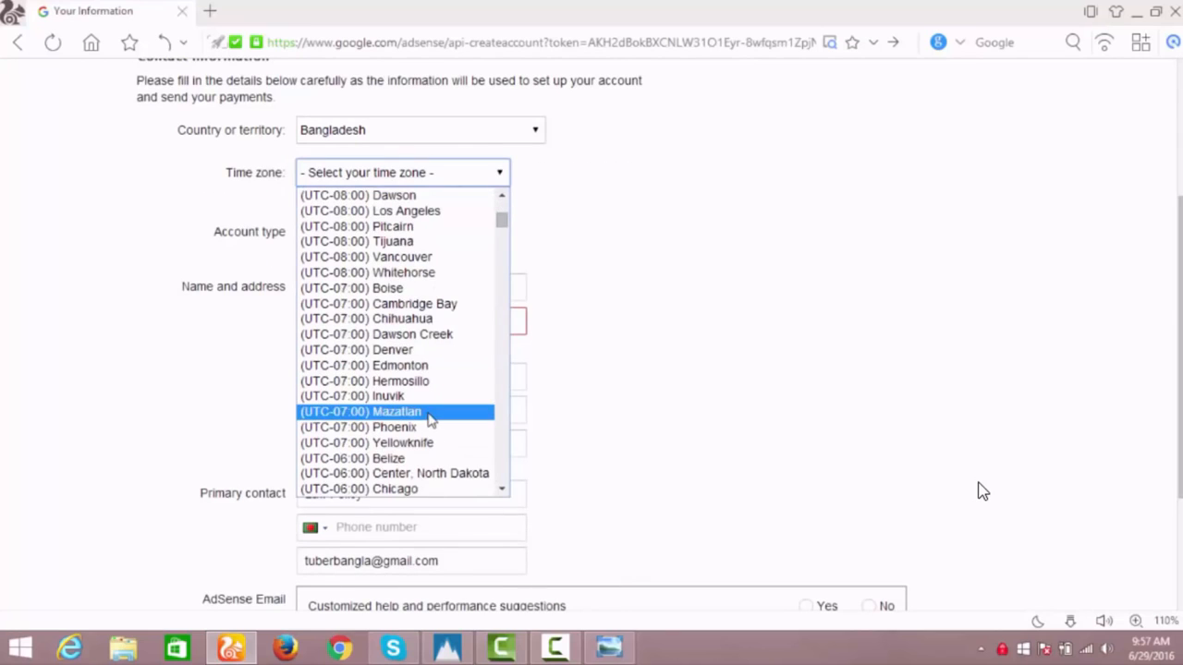
scroll(430, 417, down, 2)
scroll(423, 368, up, 3)
scroll(423, 368, down, 20)
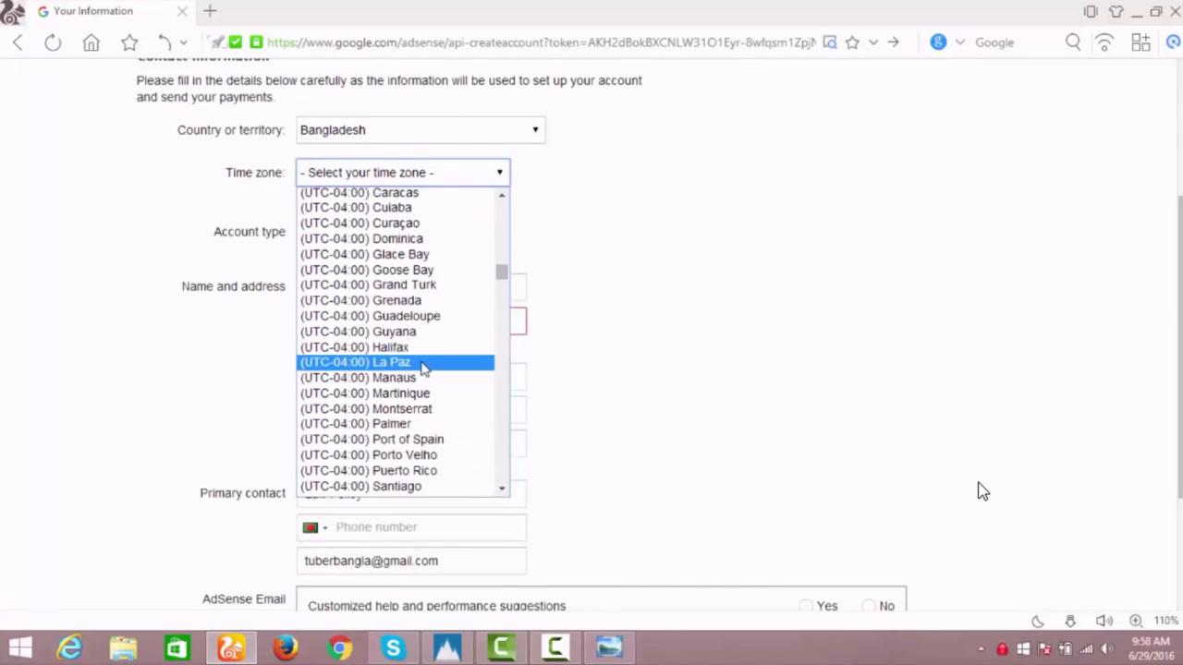
scroll(424, 367, down, 20)
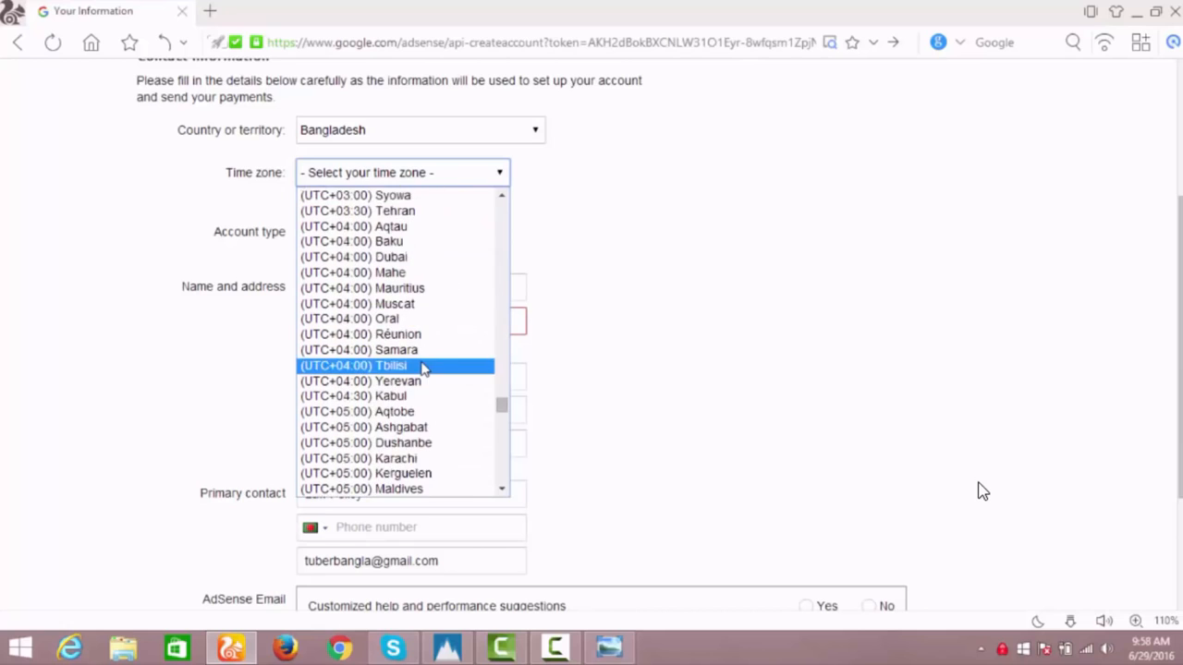
scroll(423, 369, down, 2)
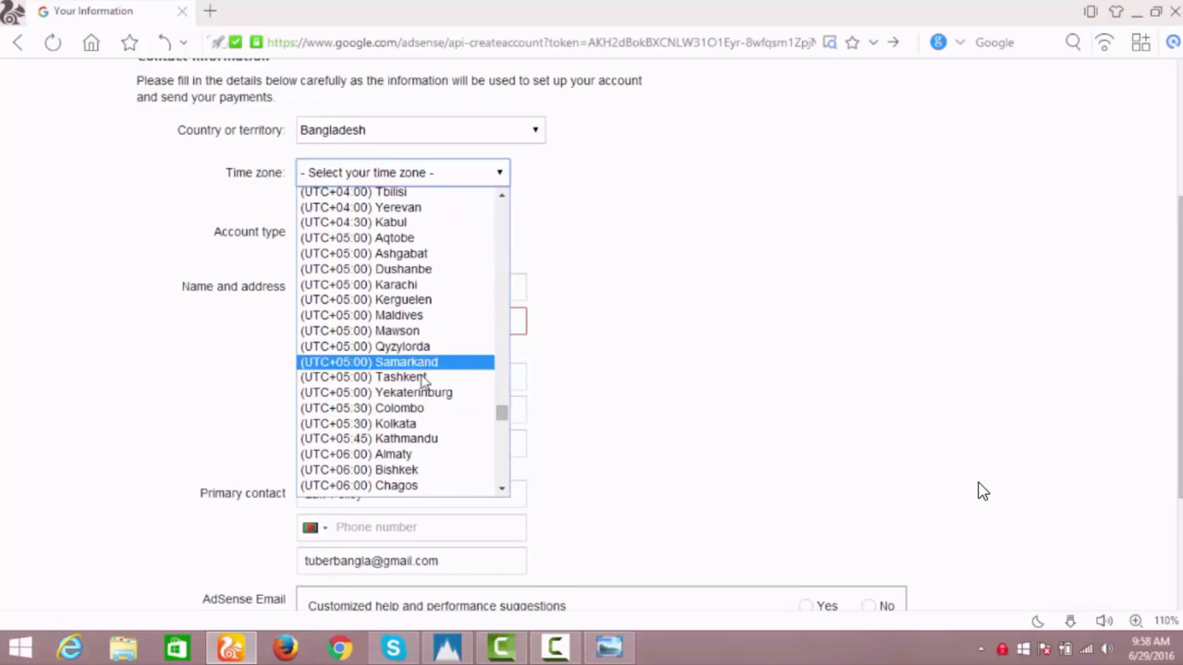
scroll(418, 473, down, 1)
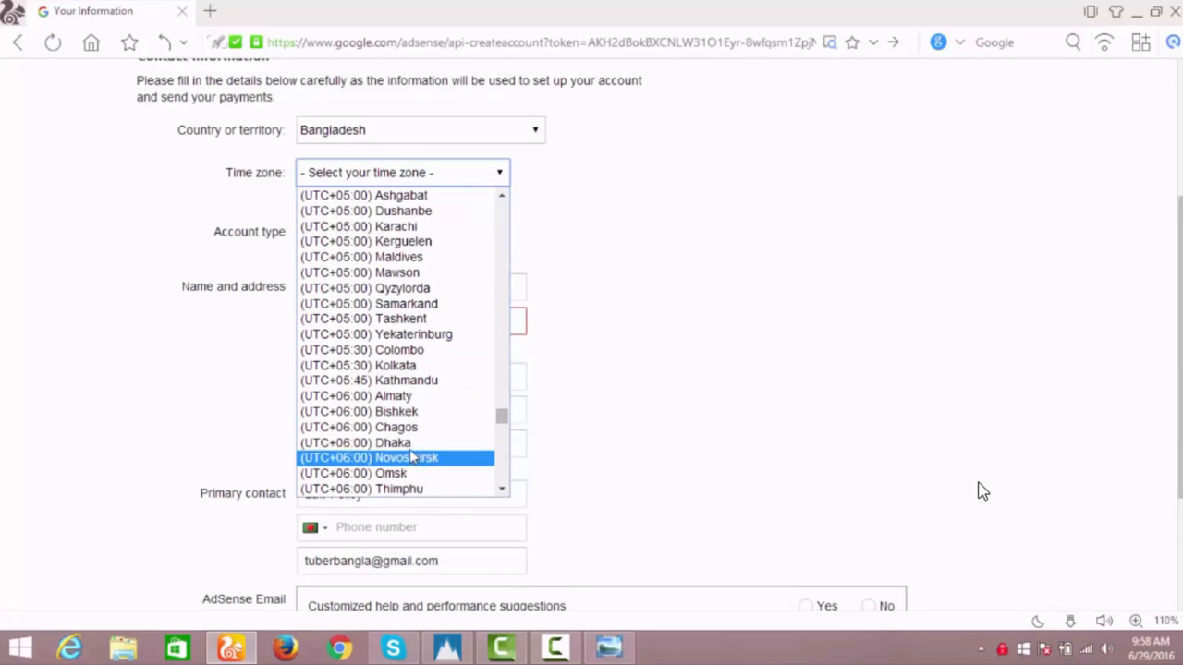
click(417, 445)
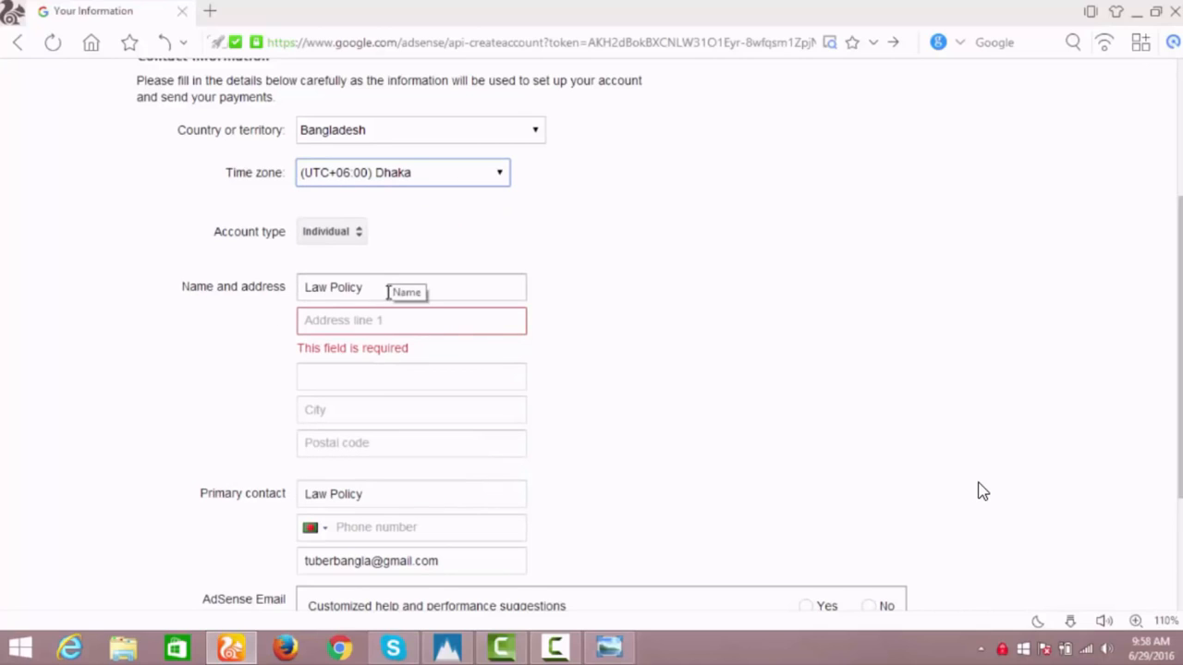
Step: Replace the prefilled Law Policy name with the holder's full name and enter street address and city
drag(368, 290, 297, 287)
key(BackSpace)
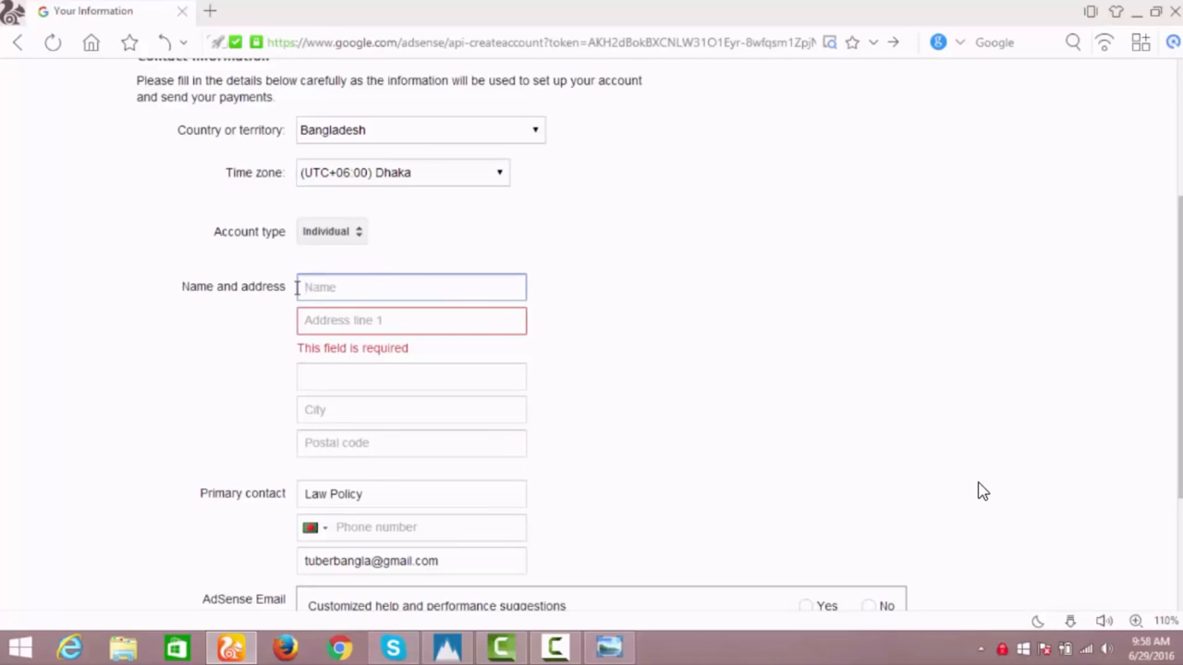
text(As)
key(BackSpace)
key(BackSpace)
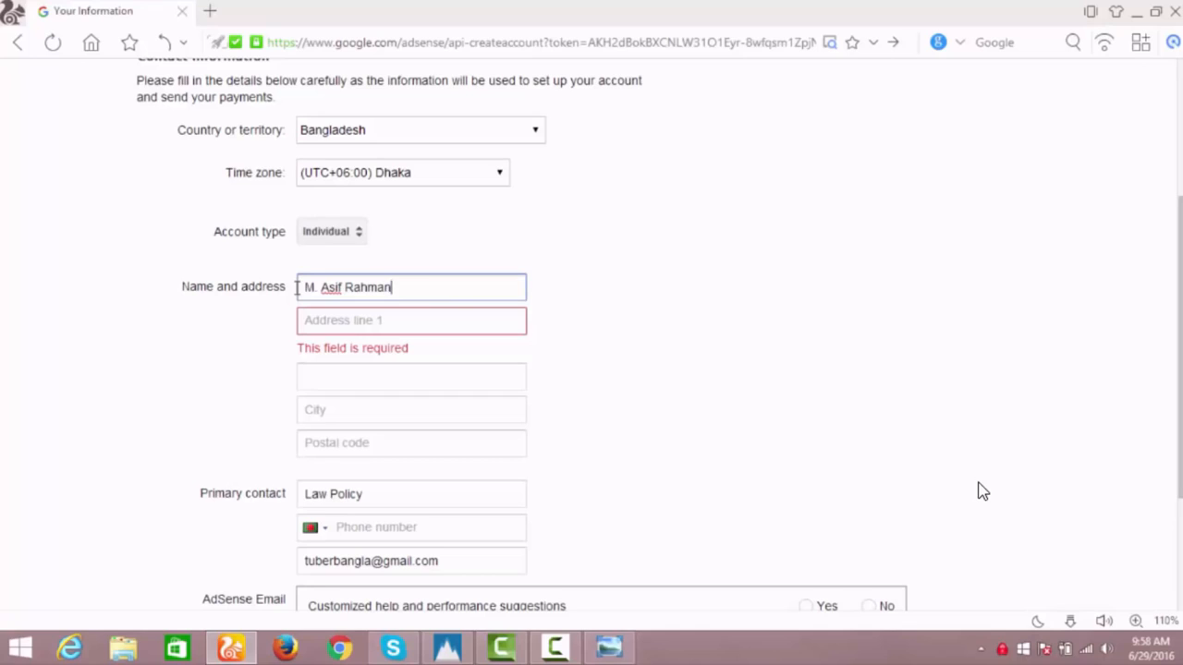
click(381, 320)
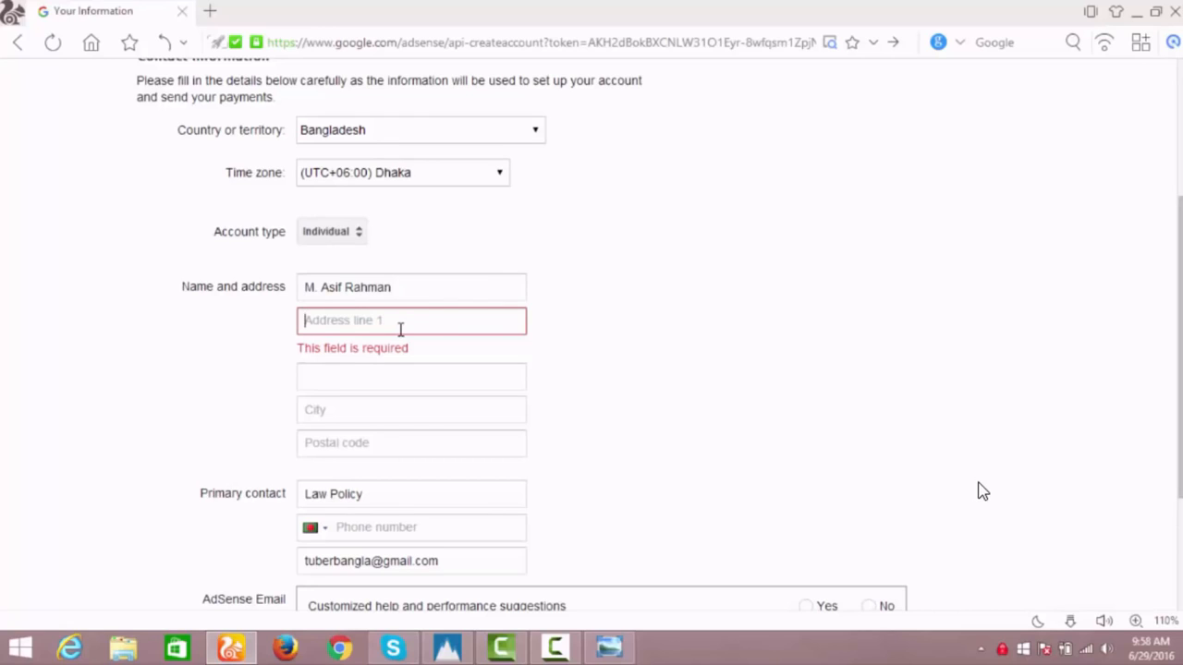
click(410, 370)
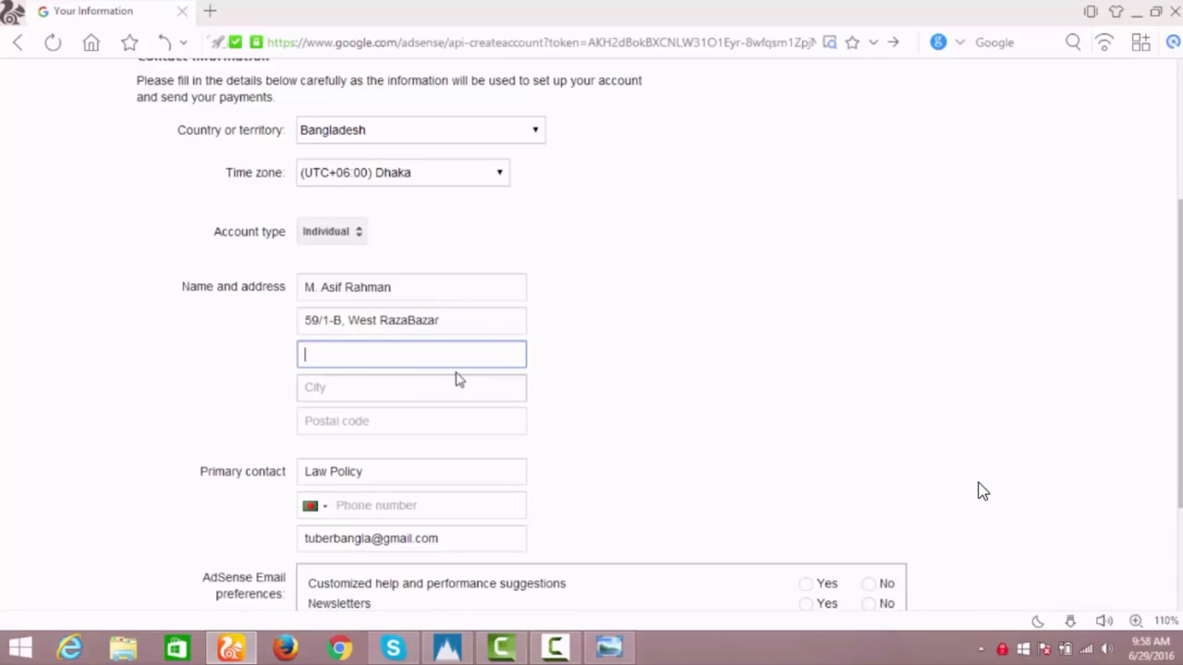
click(424, 395)
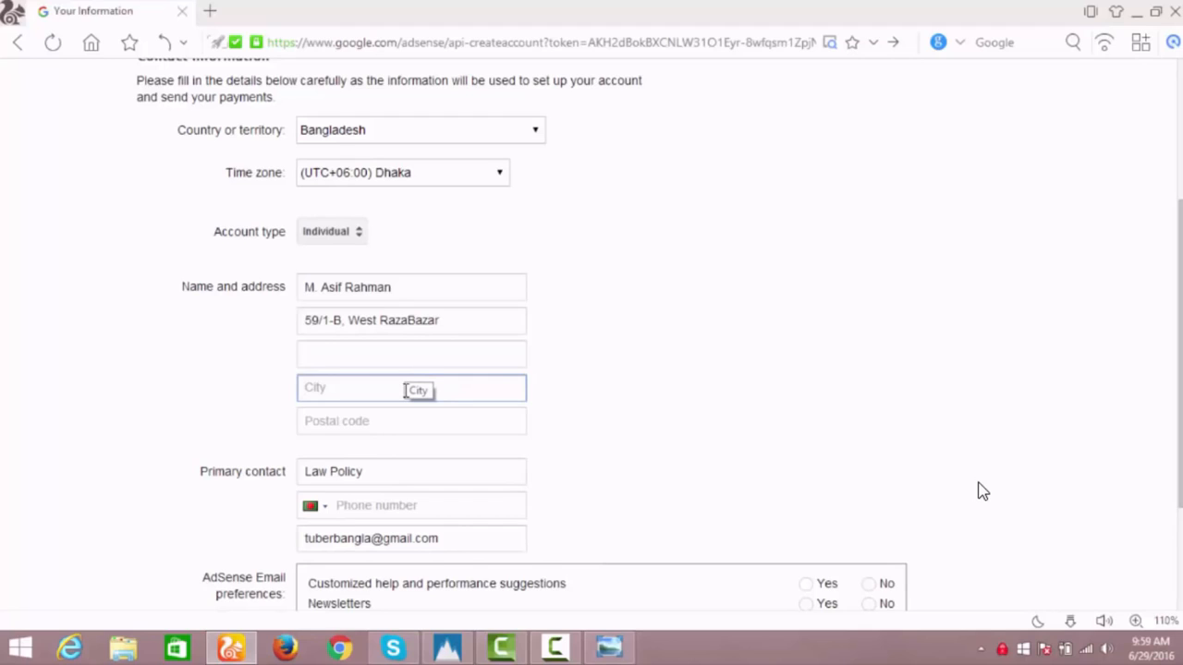
text(Dhak)
click(403, 420)
Step: Enter the postal code and the contact phone number
text(1215)
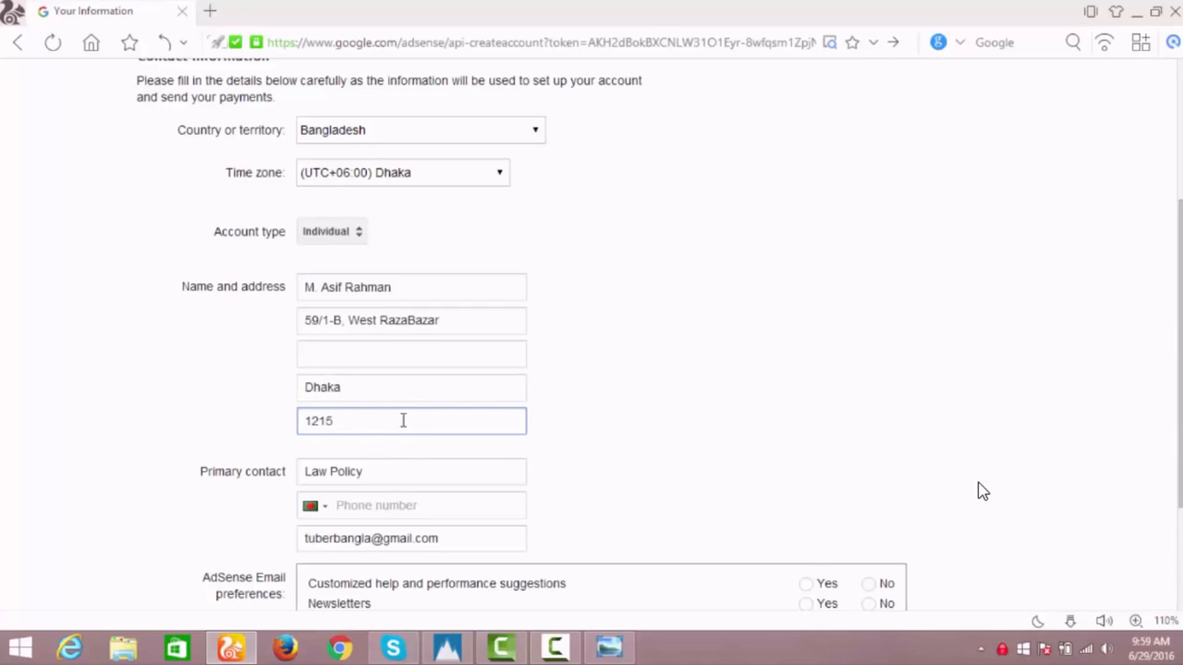
scroll(403, 421, down, 1)
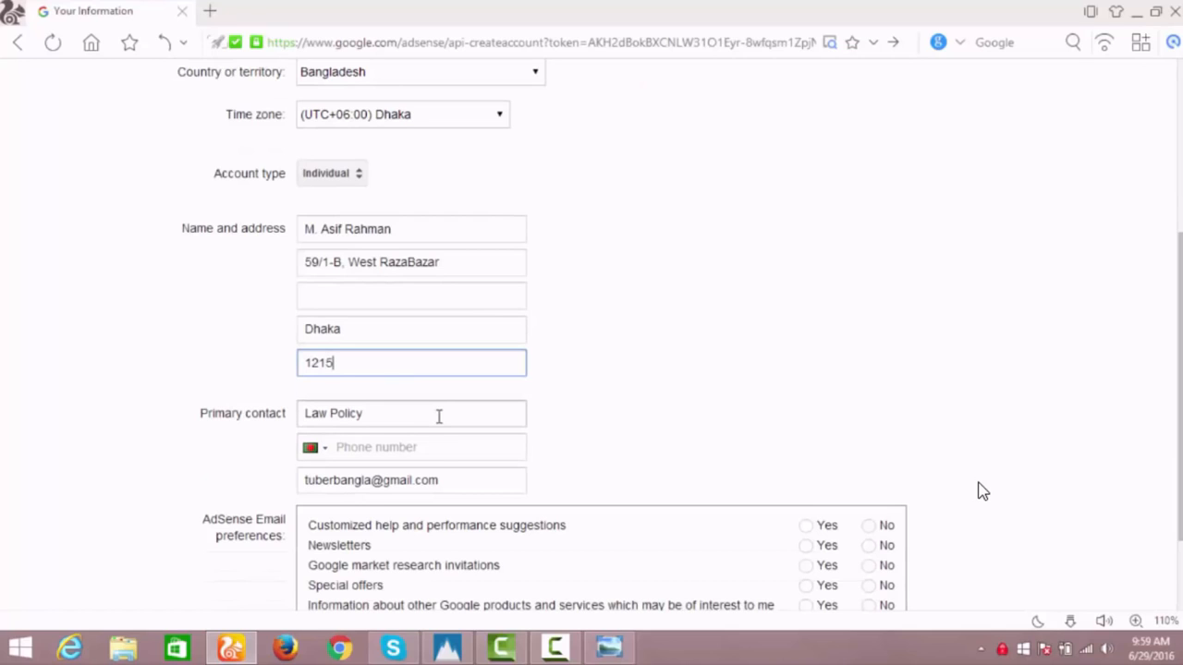
scroll(439, 416, down, 2)
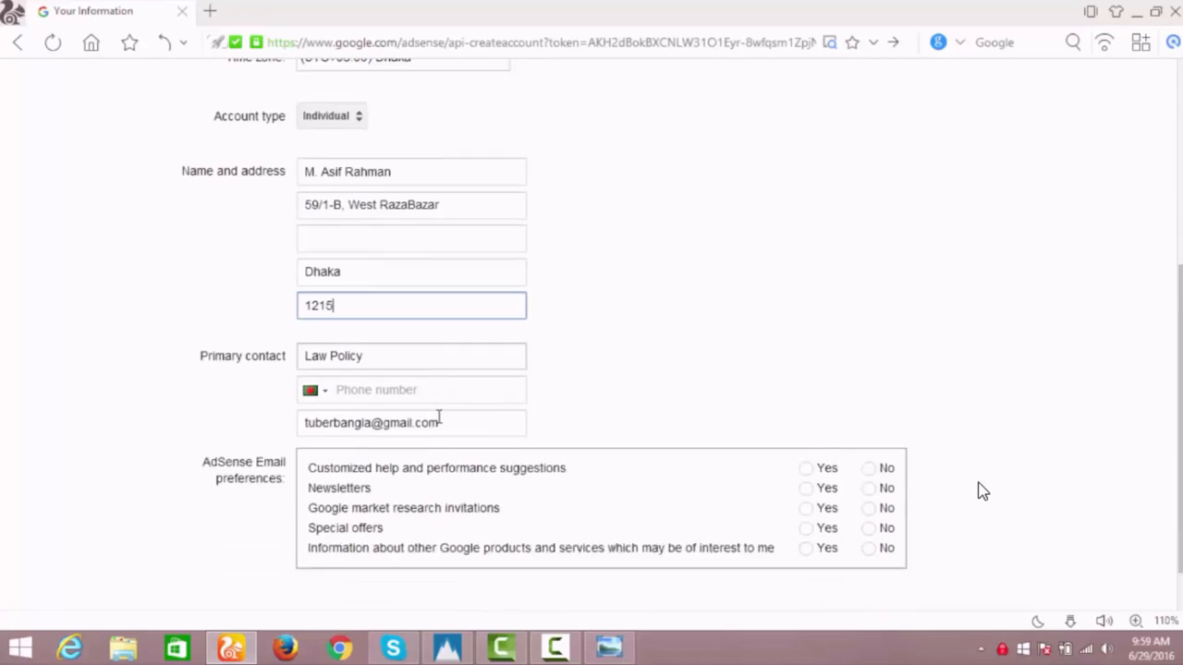
click(387, 331)
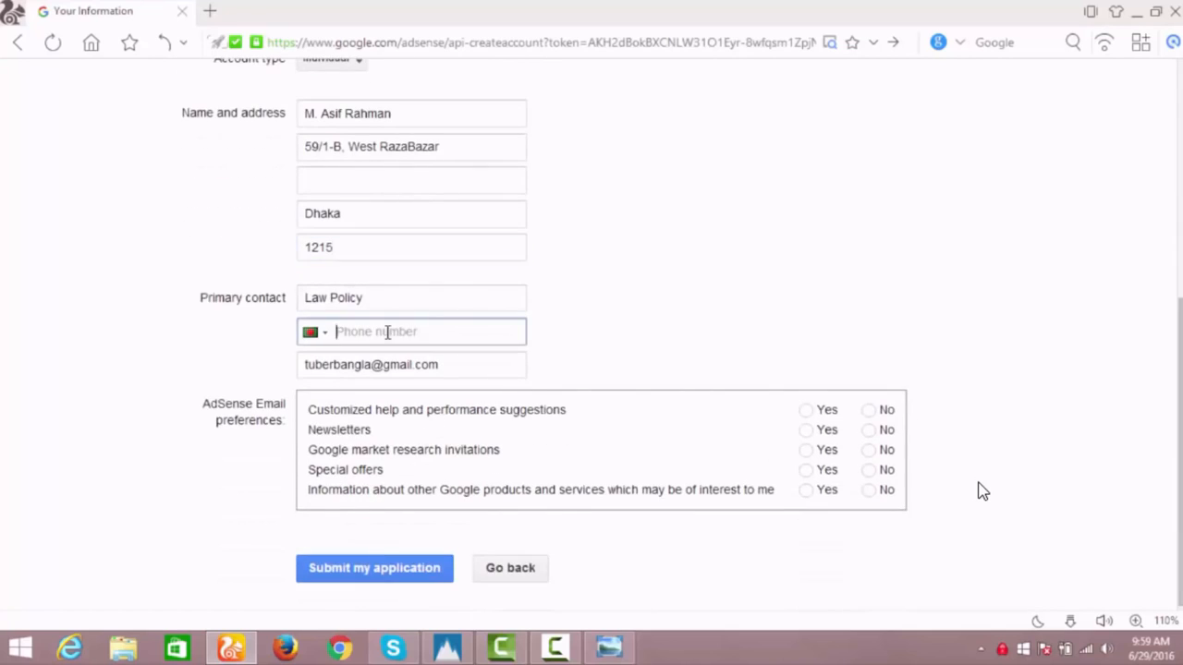
click(454, 297)
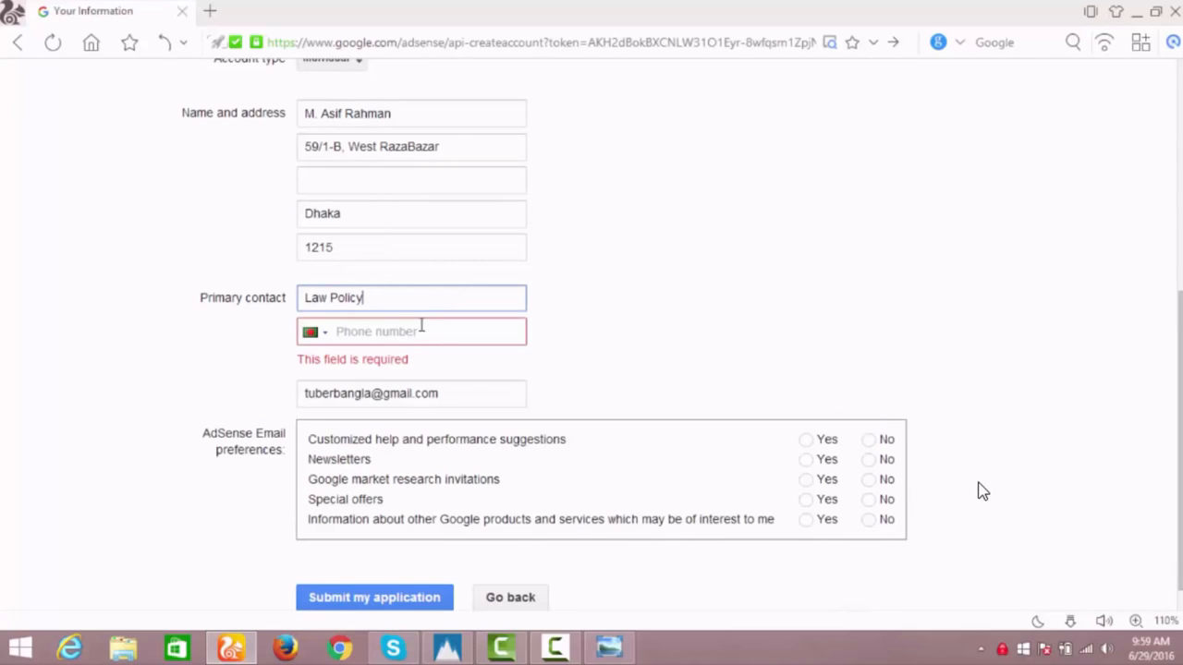
click(382, 332)
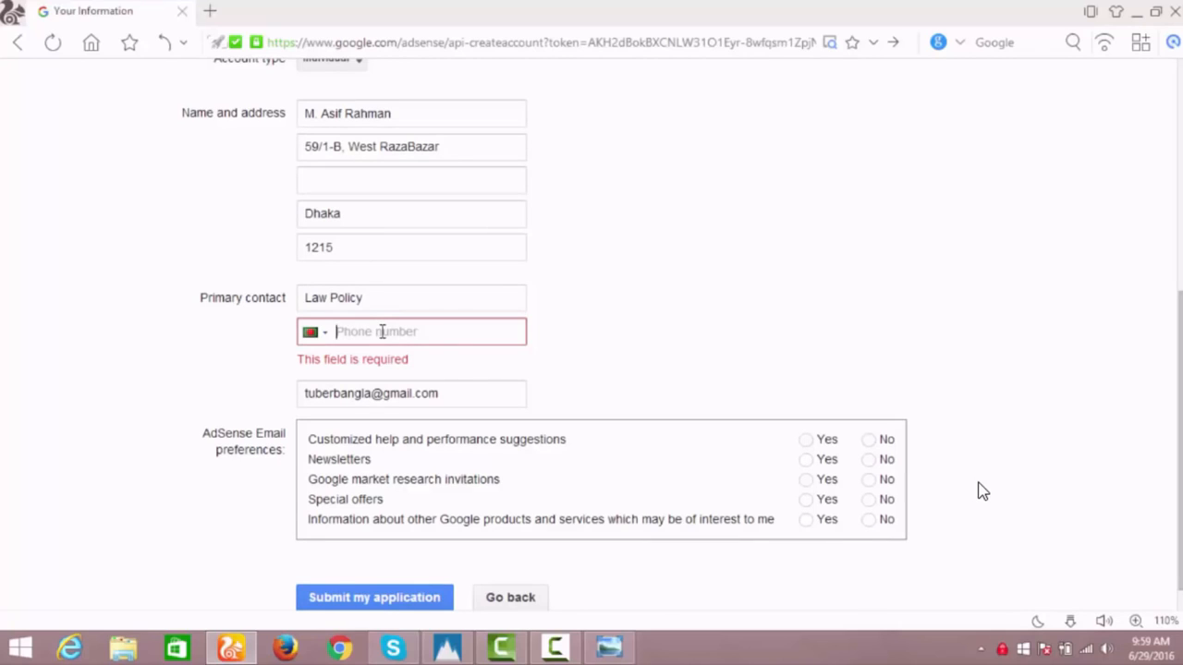
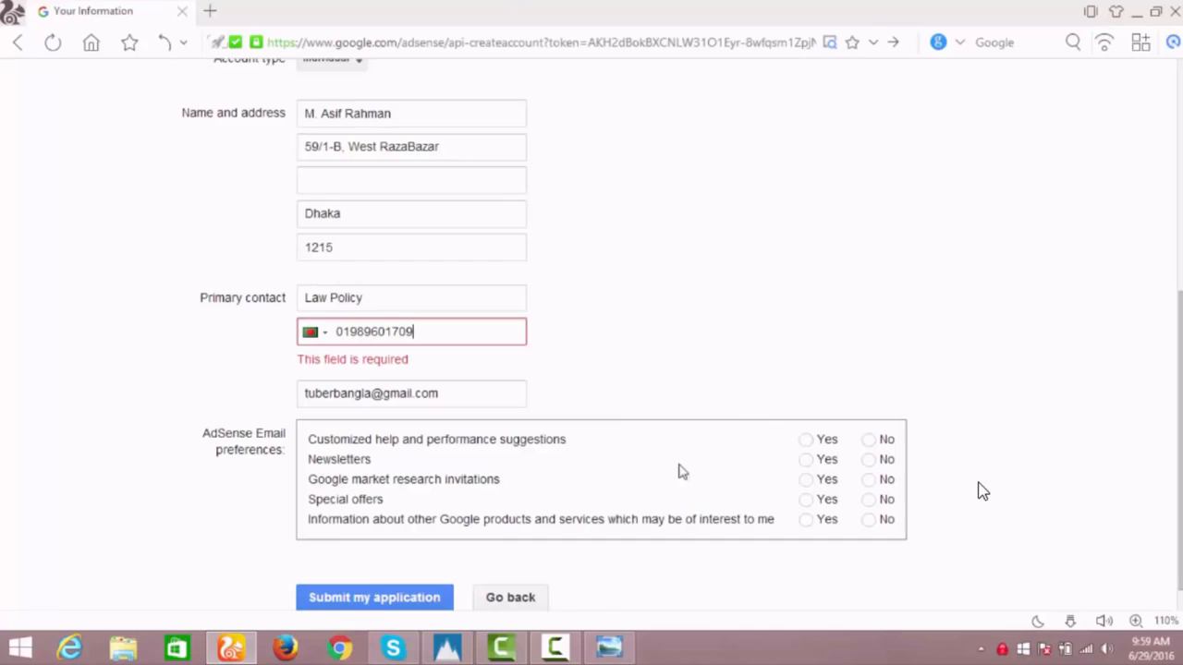
Step: Answer Yes to all five AdSense email preferences and submit the application
click(806, 431)
click(804, 450)
click(806, 469)
click(806, 490)
click(808, 410)
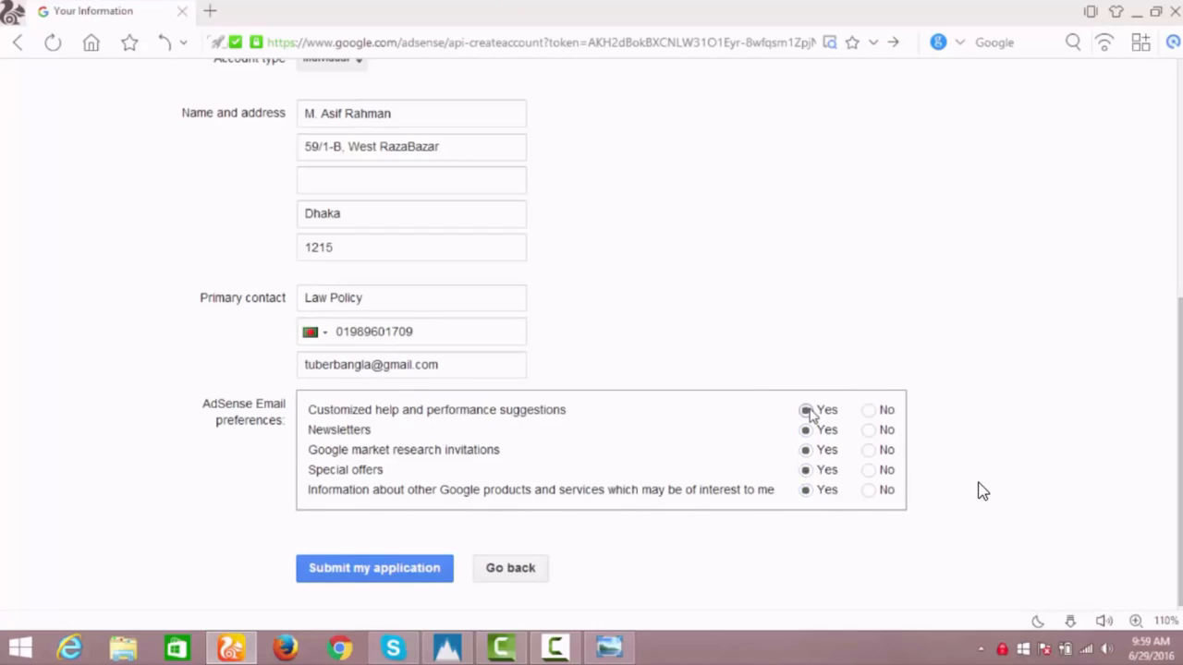
click(424, 569)
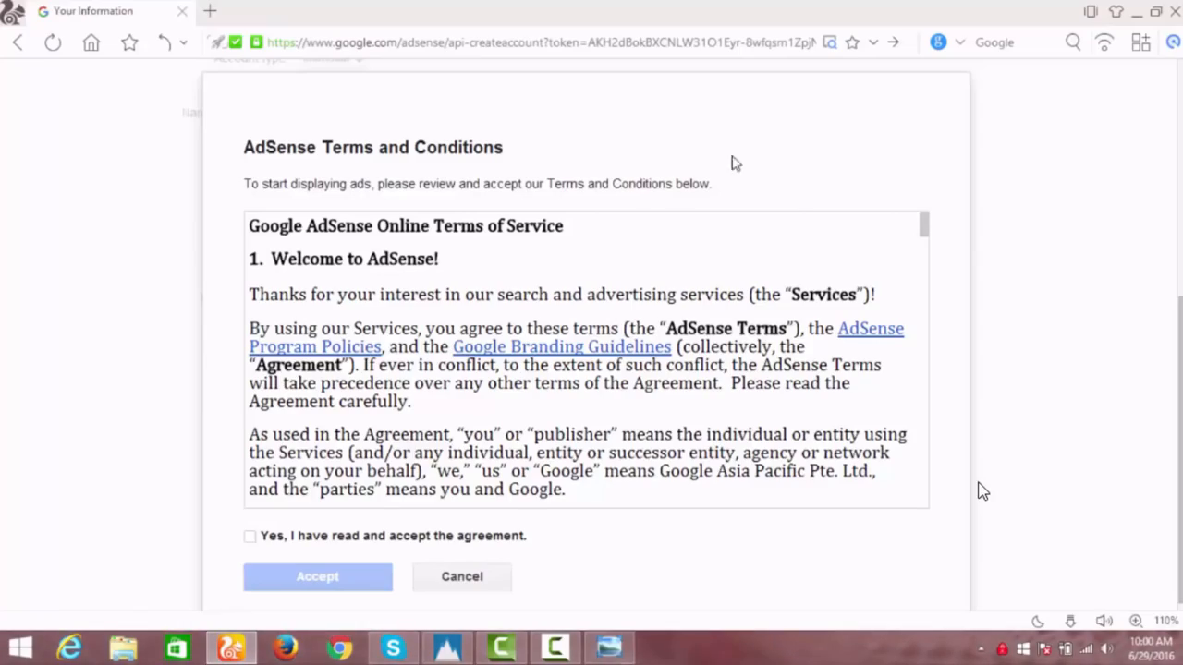
Step: Read through the AdSense Terms and Conditions, tick the agreement box and accept
scroll(795, 231, down, 5)
scroll(769, 296, down, 15)
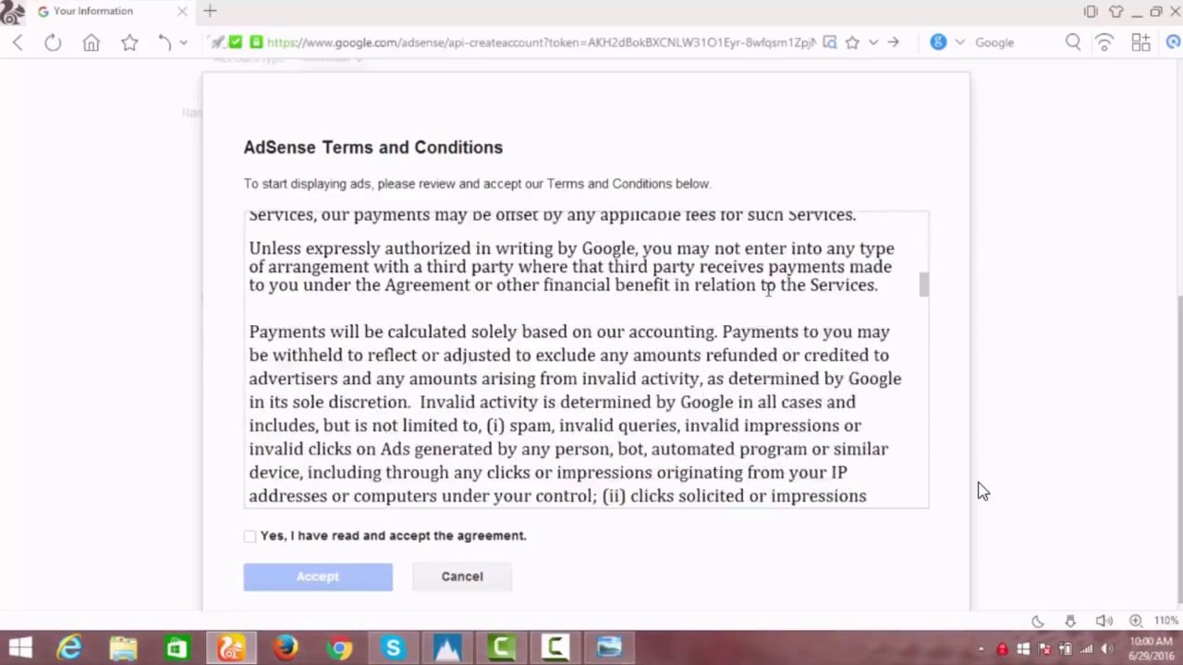
scroll(767, 292, down, 15)
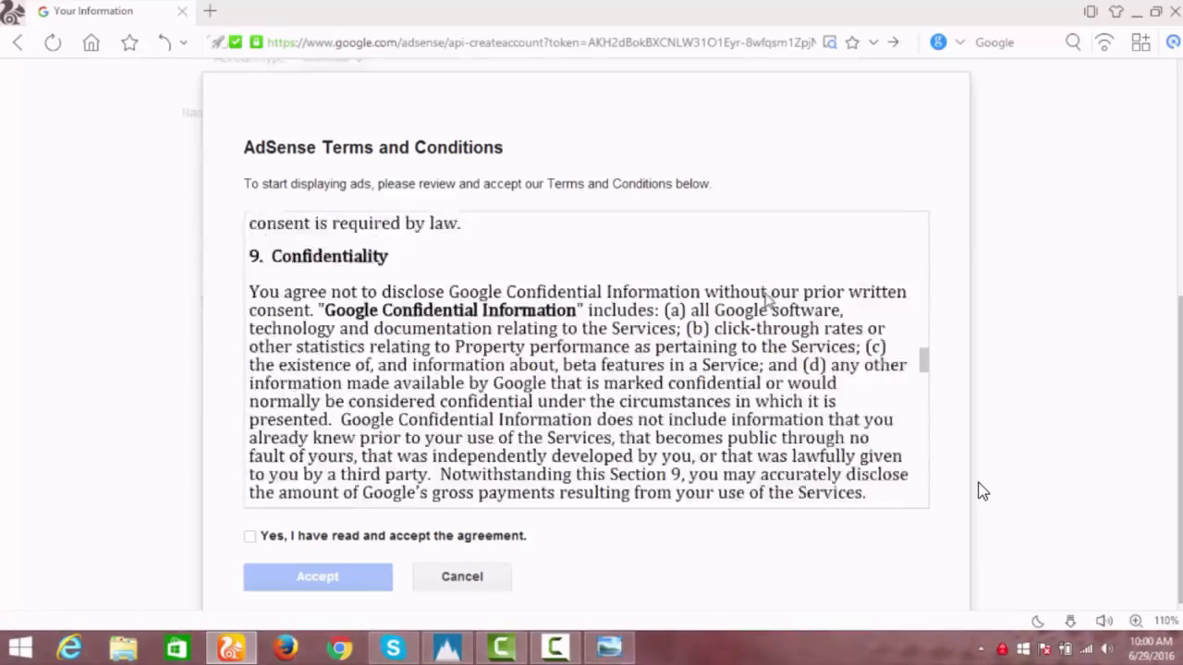
scroll(766, 292, down, 15)
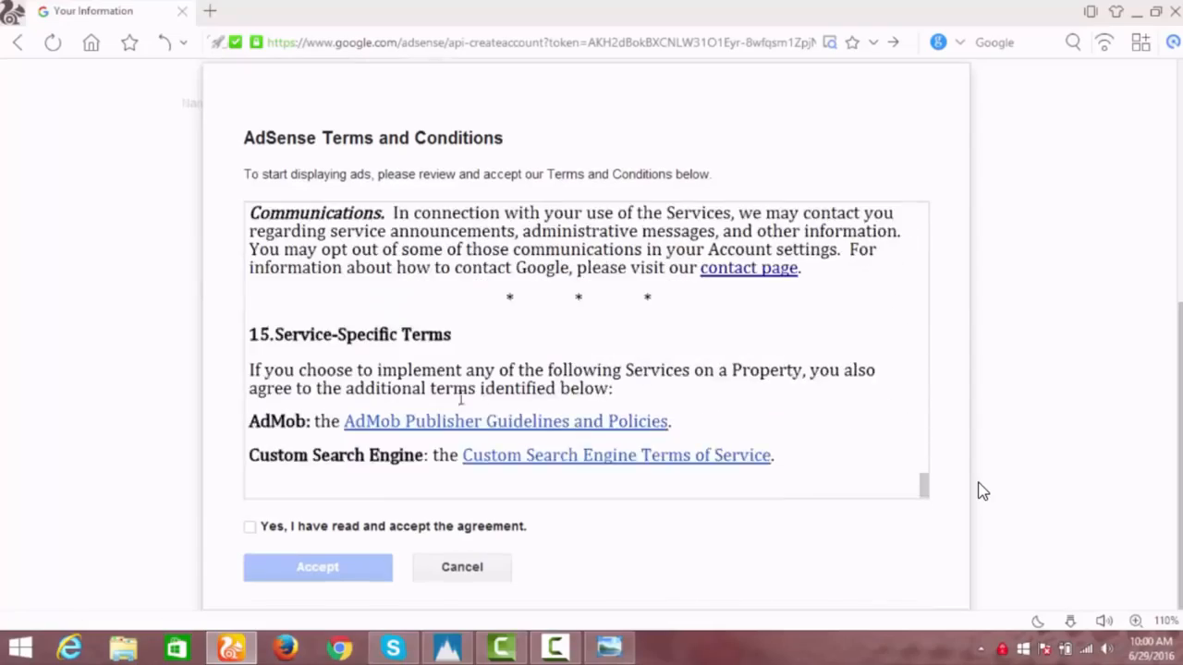
click(249, 525)
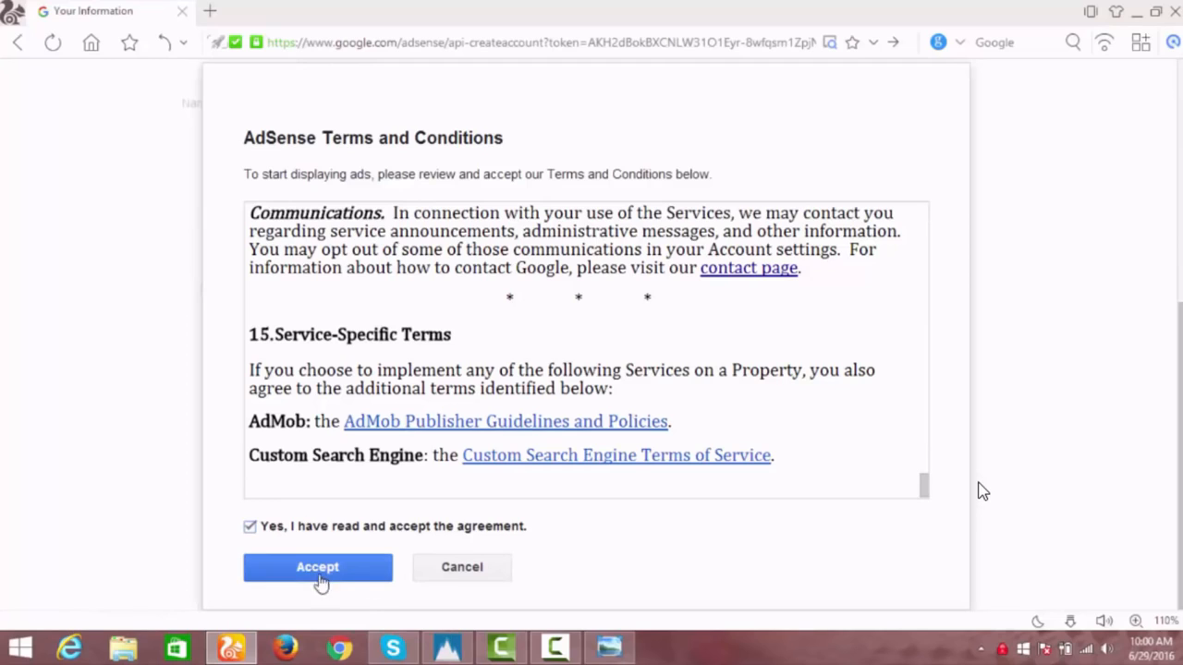
click(352, 577)
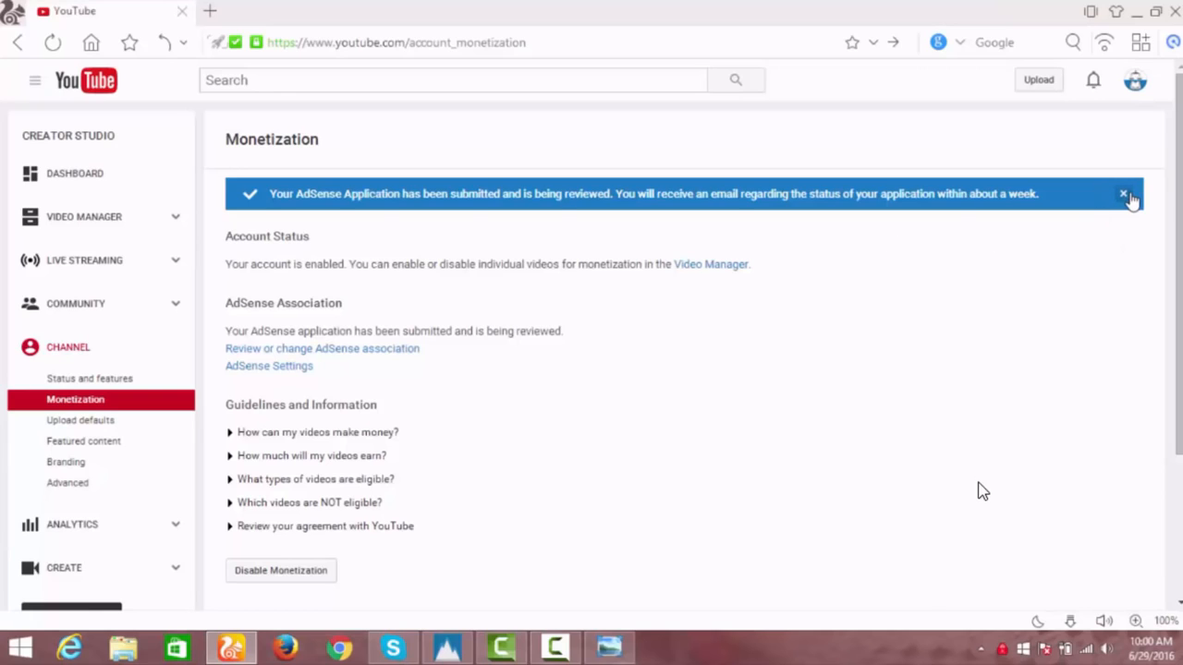
Step: Dismiss the submitted notice, review the Account Not Active AdSense settings page, then go back to Monetization
click(1125, 195)
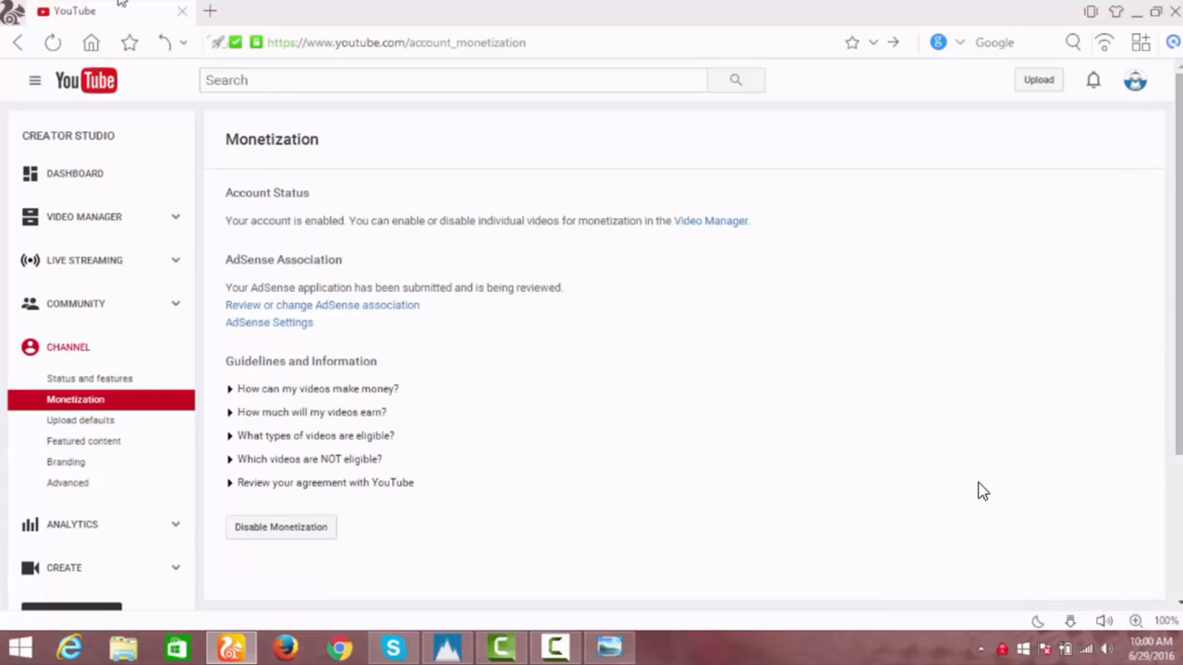
click(293, 325)
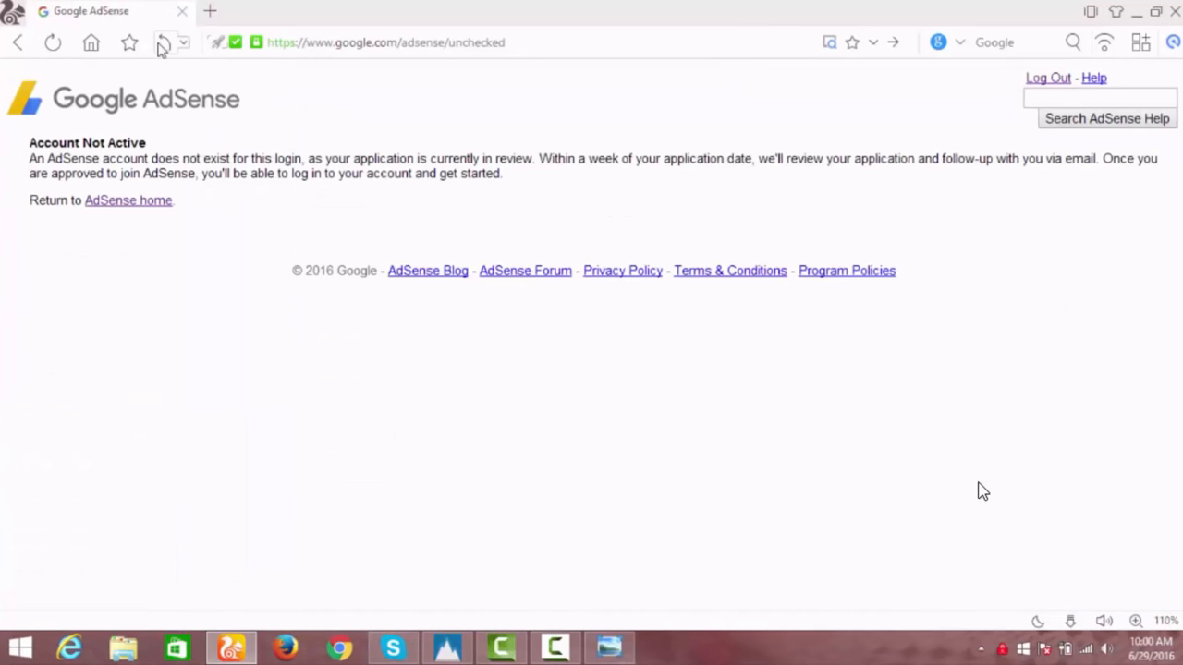
drag(634, 164, 898, 198)
click(578, 178)
click(15, 42)
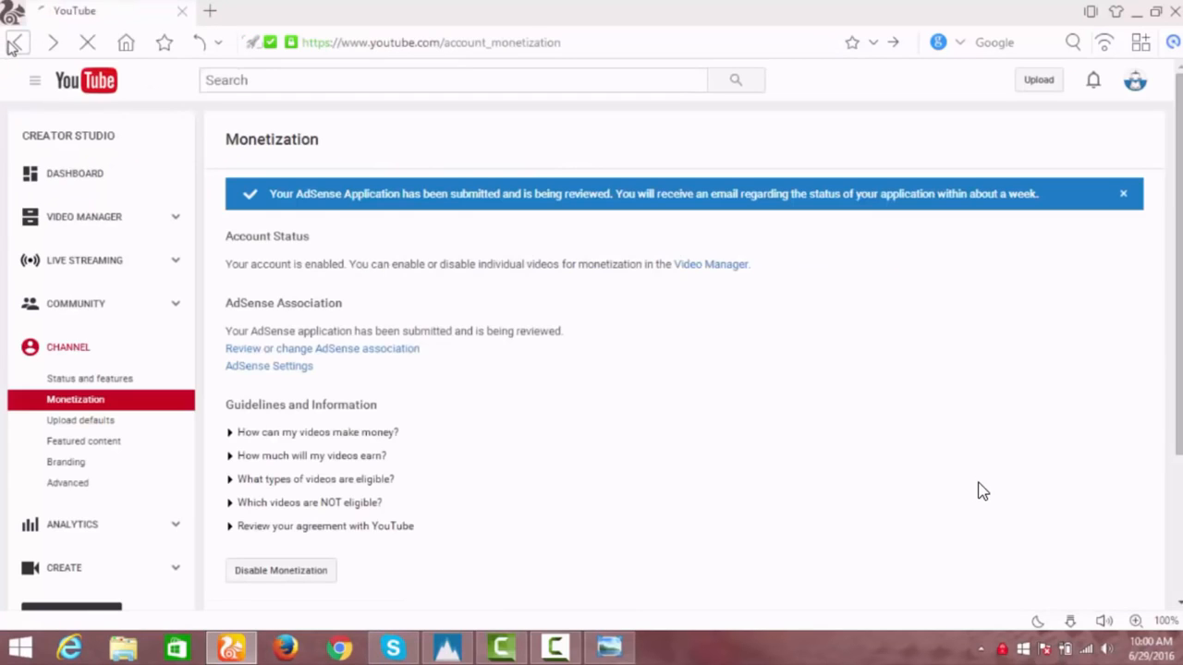
Step: Open the AdSense association details and highlight the account ID, Pending status and June 28, 2016 date
click(382, 360)
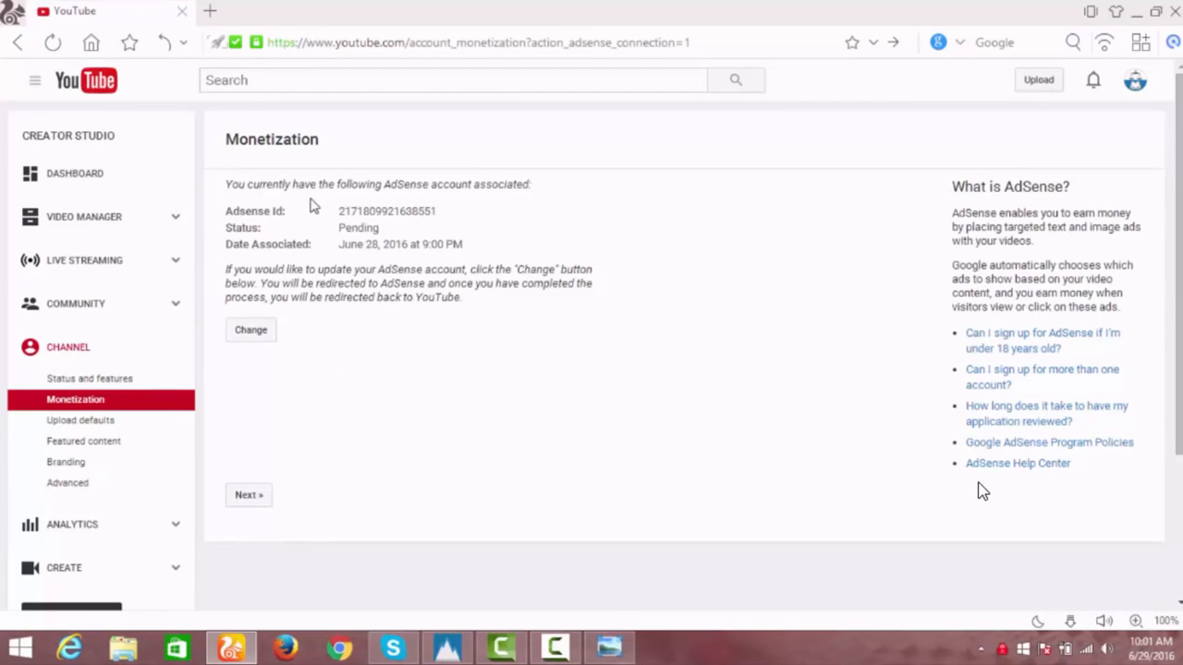
double_click(370, 209)
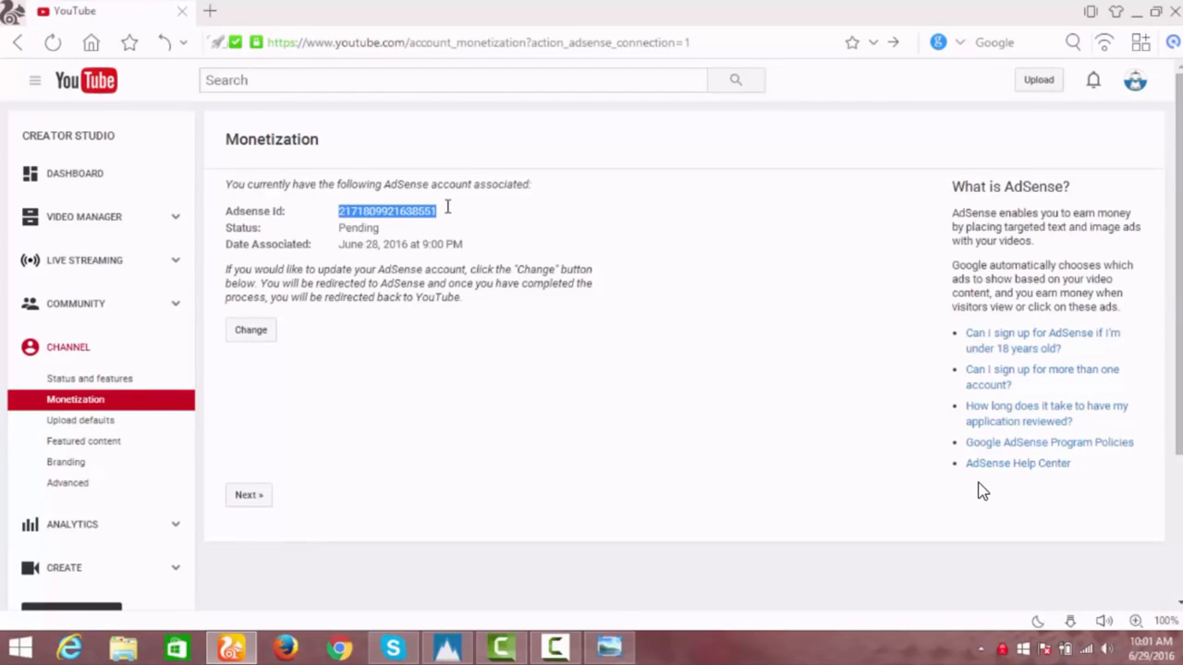
click(443, 233)
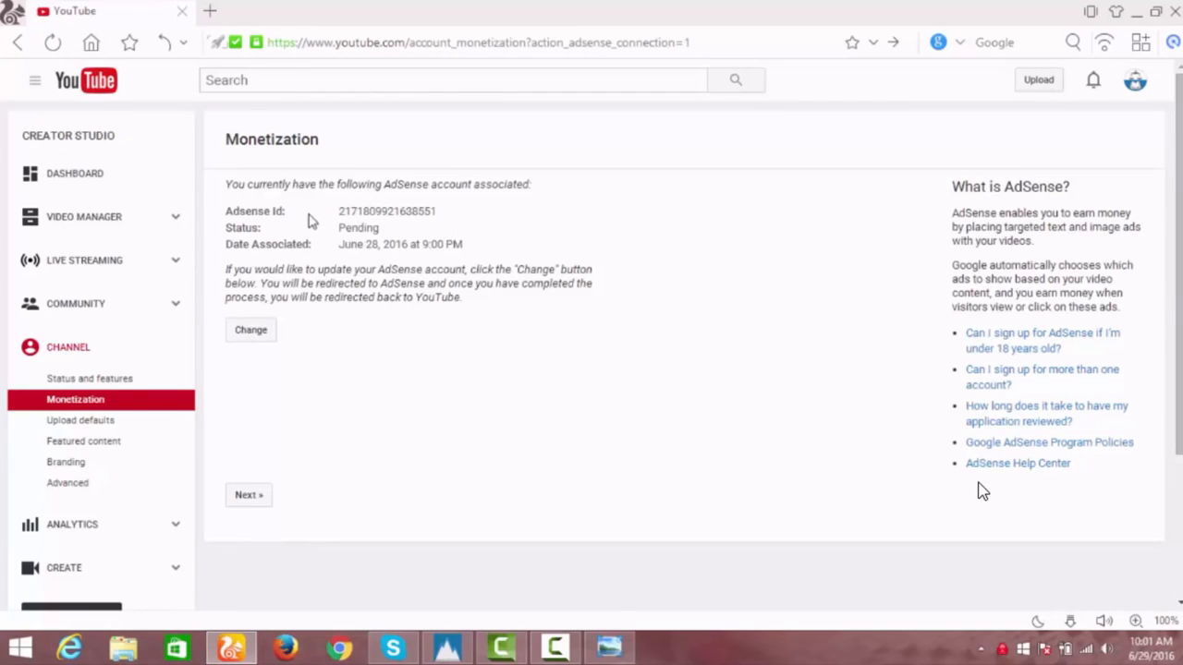
drag(344, 227, 398, 230)
click(378, 266)
drag(389, 245, 452, 246)
click(452, 246)
click(609, 649)
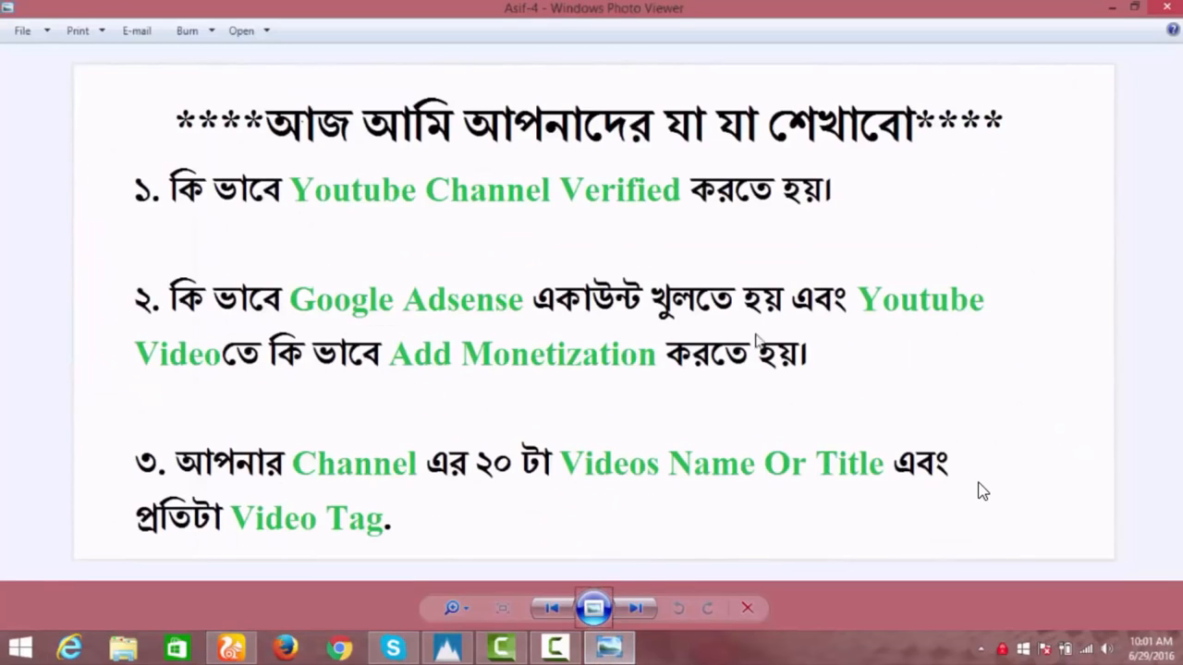
click(1114, 6)
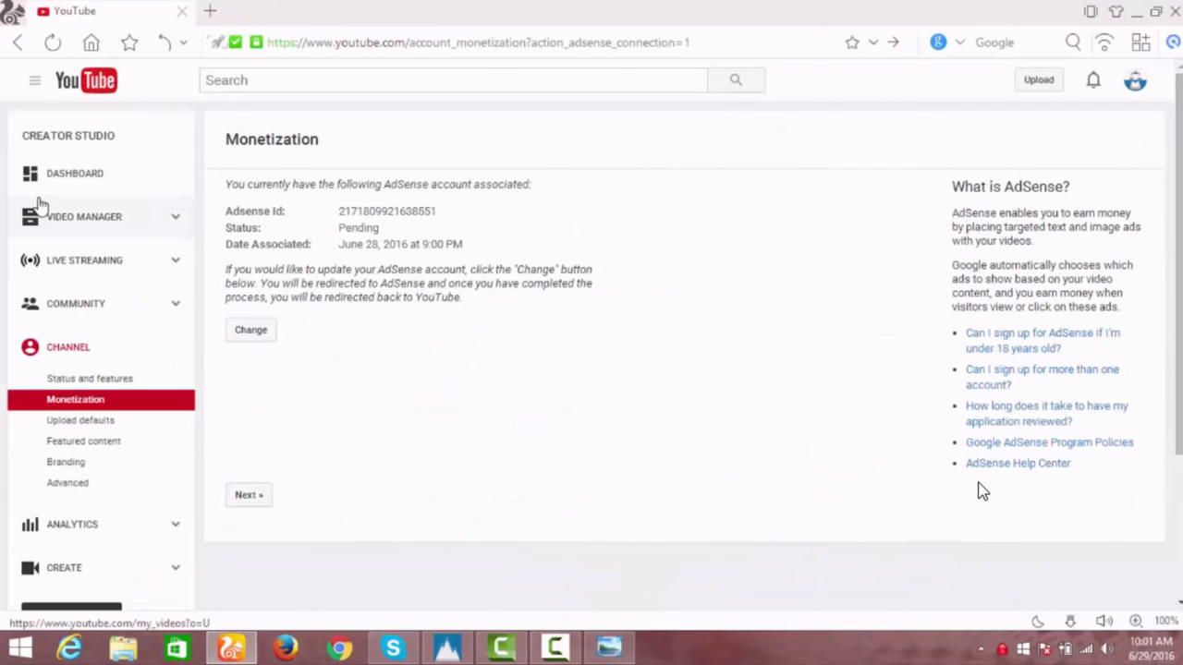
Step: From the Dashboard, open the Personal Injury Lawyer video in a new tab, check its ads, then close it
click(134, 198)
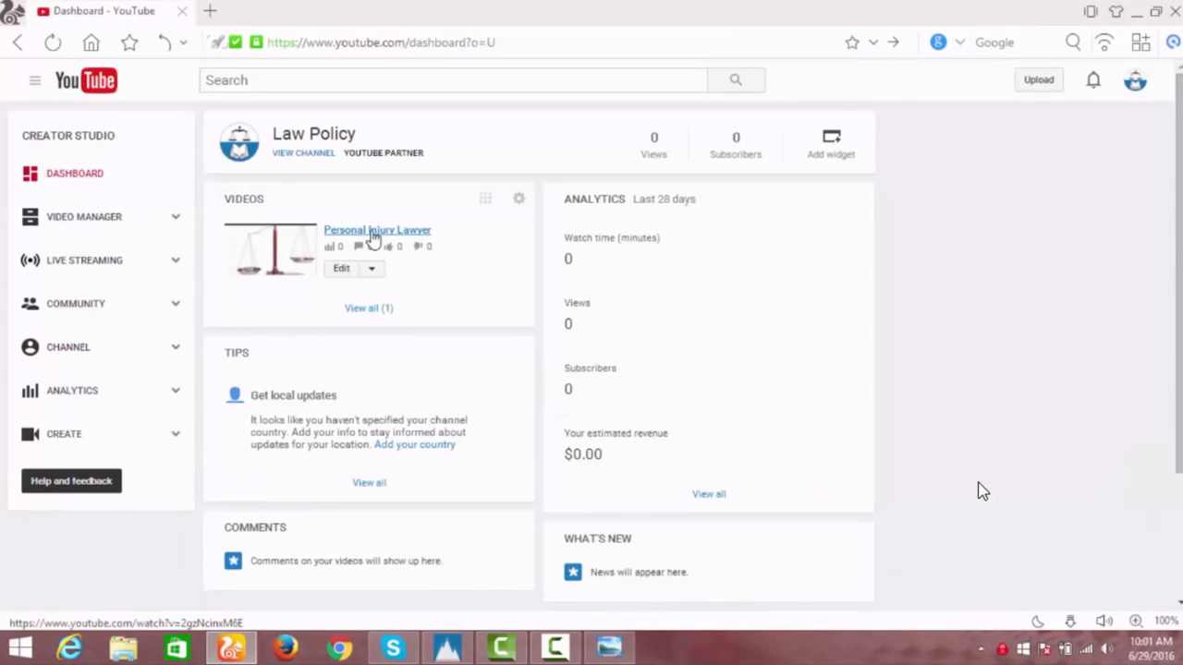
middle_click(372, 233)
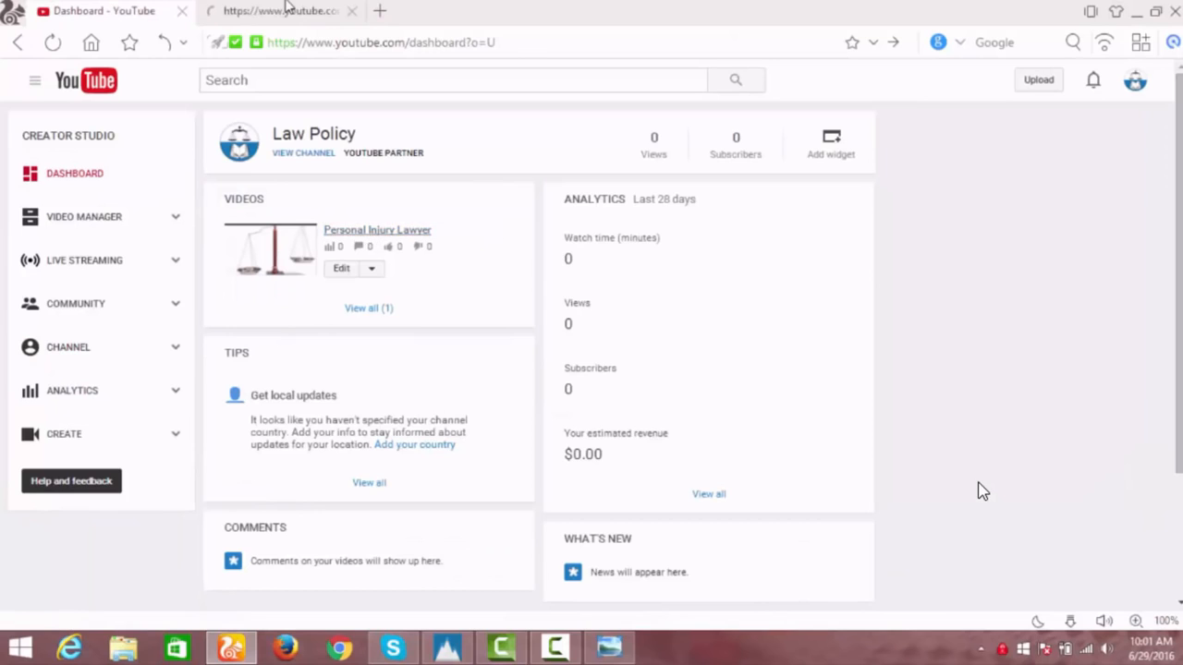
click(287, 7)
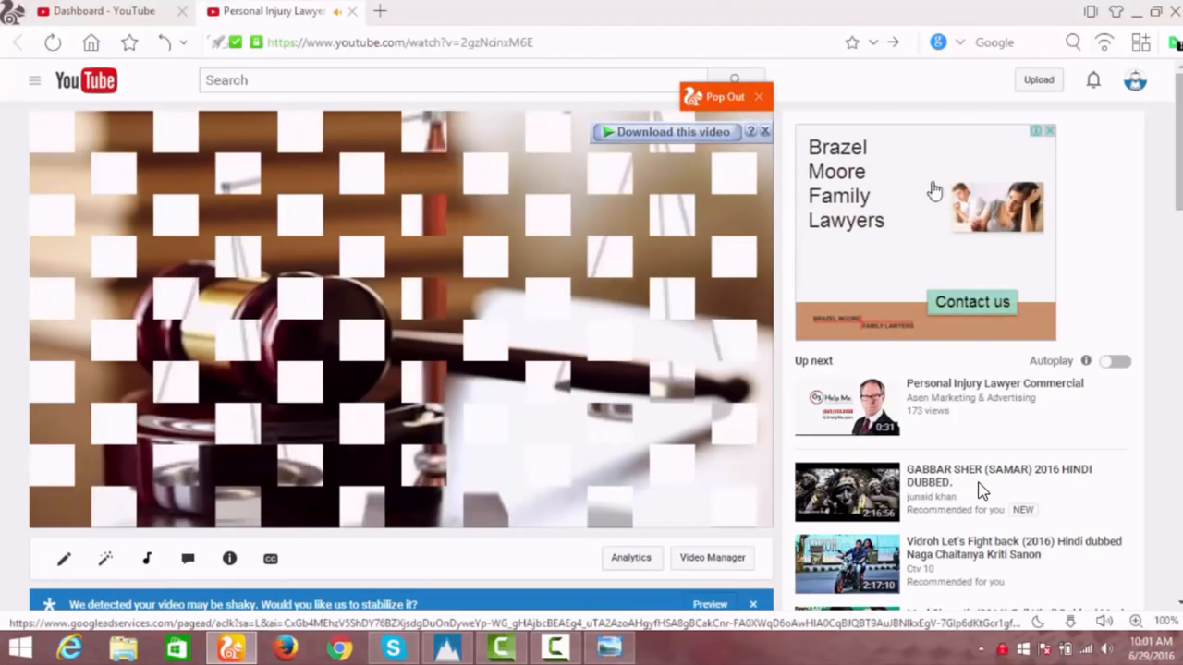
click(527, 495)
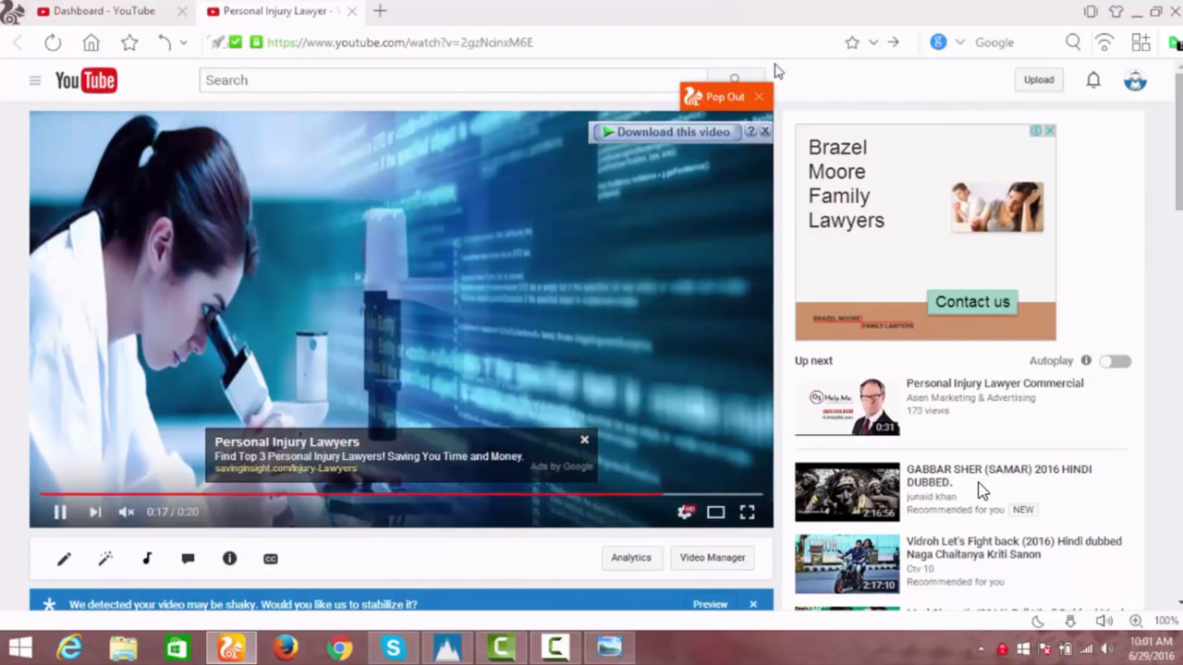
click(351, 11)
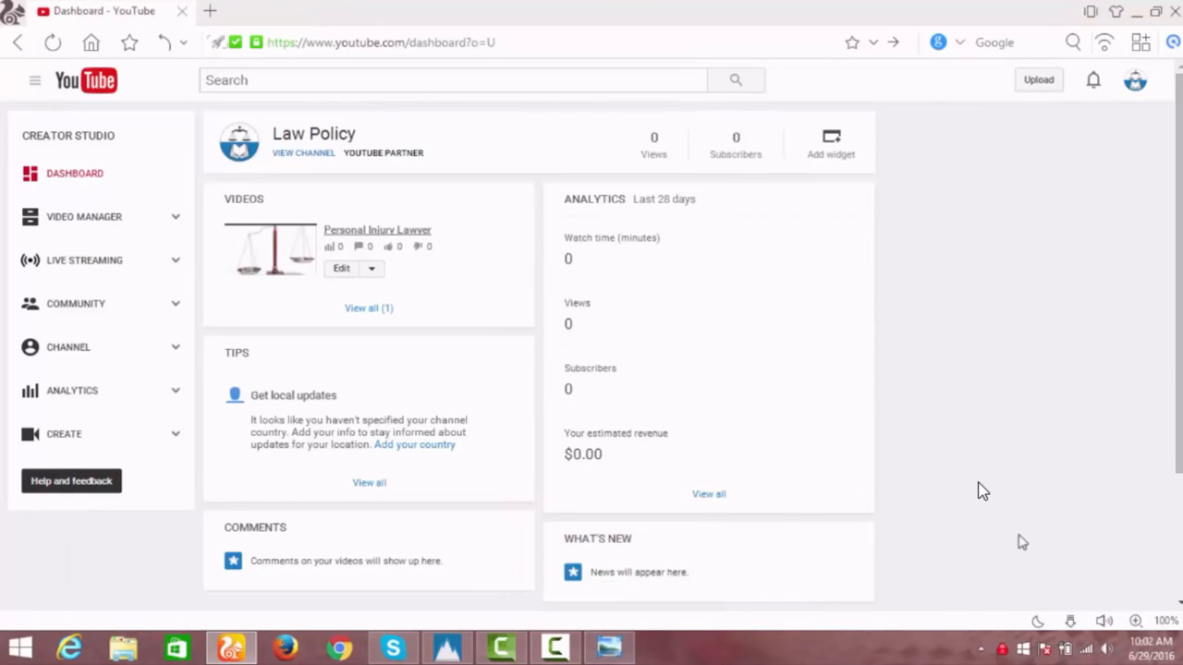
Step: Return to Photo Viewer and advance from Asif-4 to Asif-5, the slide of 30 suggested video titles
click(607, 646)
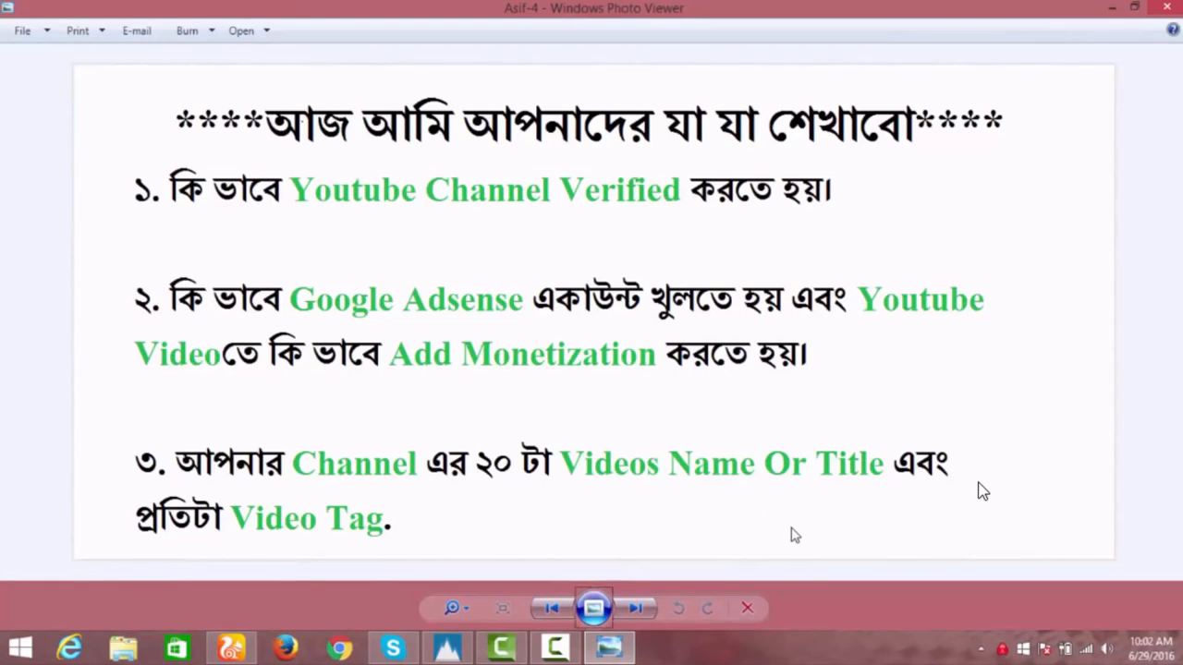
click(643, 608)
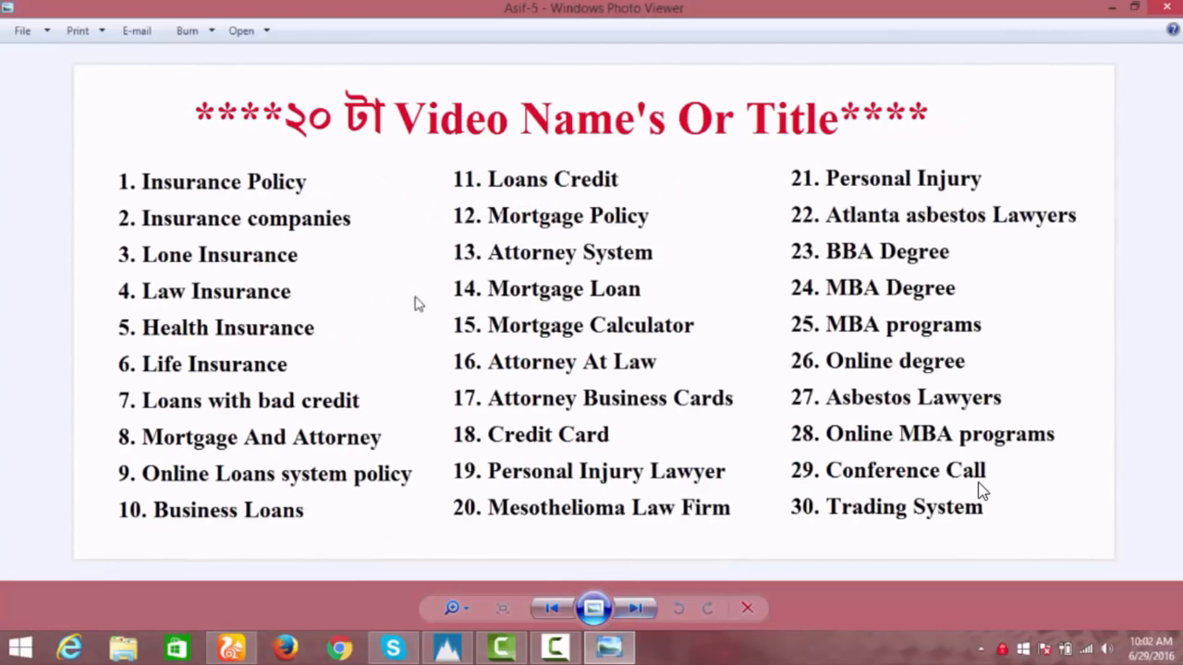
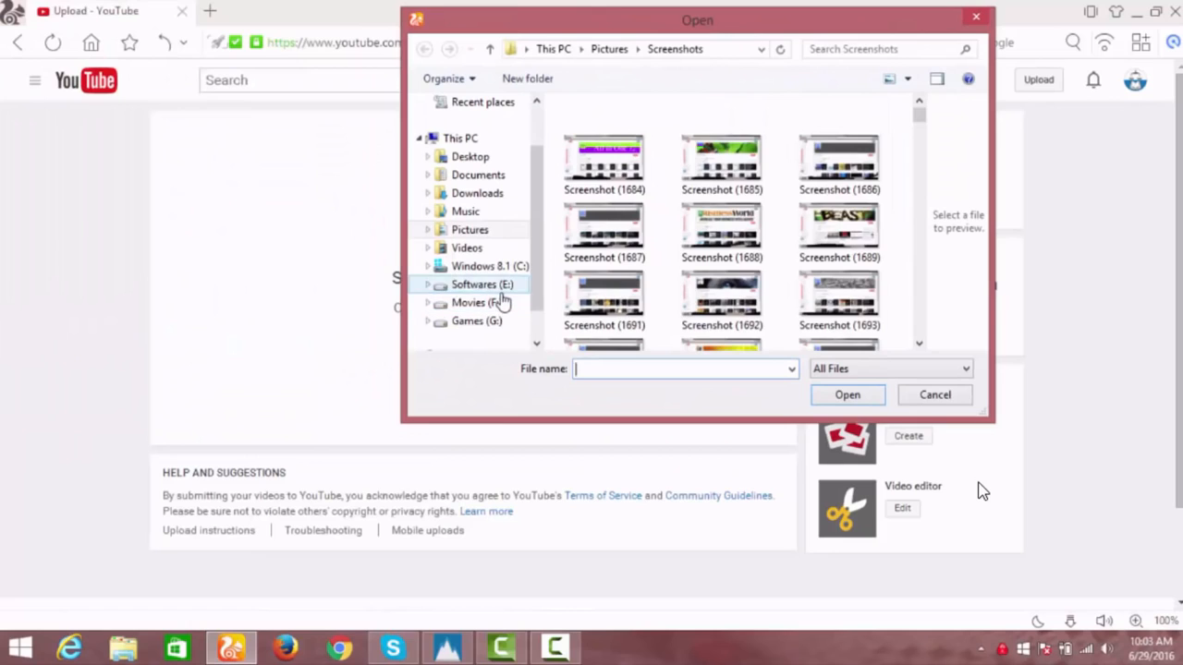
Step: Upload the 02 video from Softwares (E:) > My Youetube > Tube Work > Easy Learning > 02
click(499, 287)
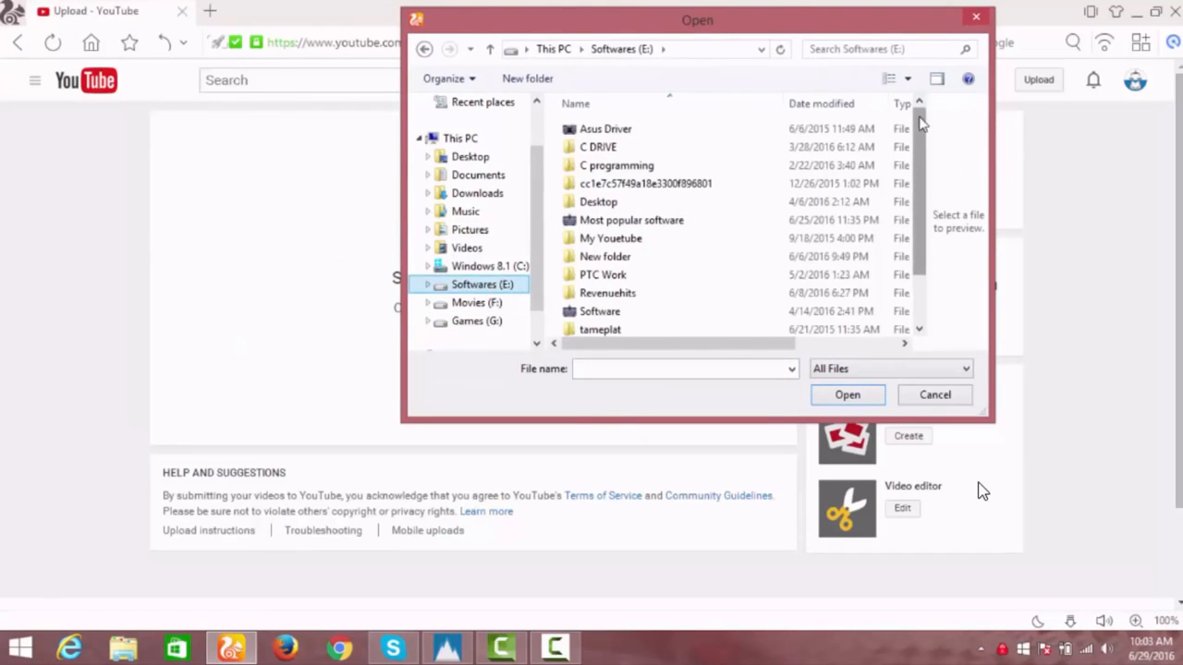
scroll(795, 277, down, 1)
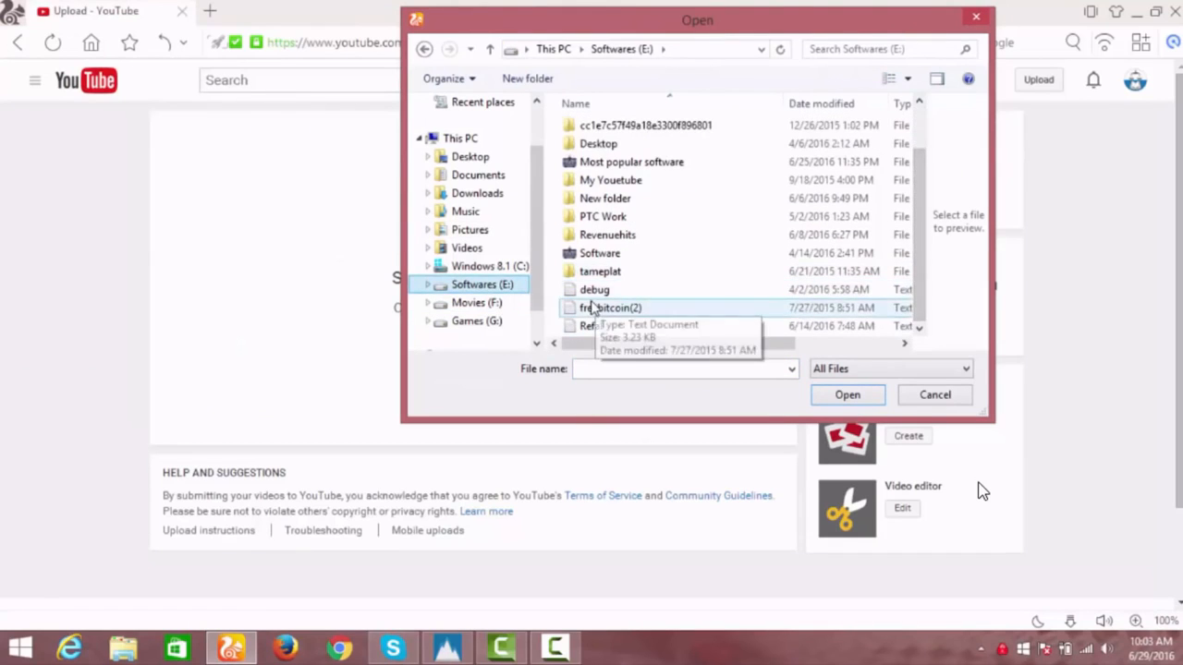
scroll(599, 288, up, 1)
drag(927, 206, 924, 185)
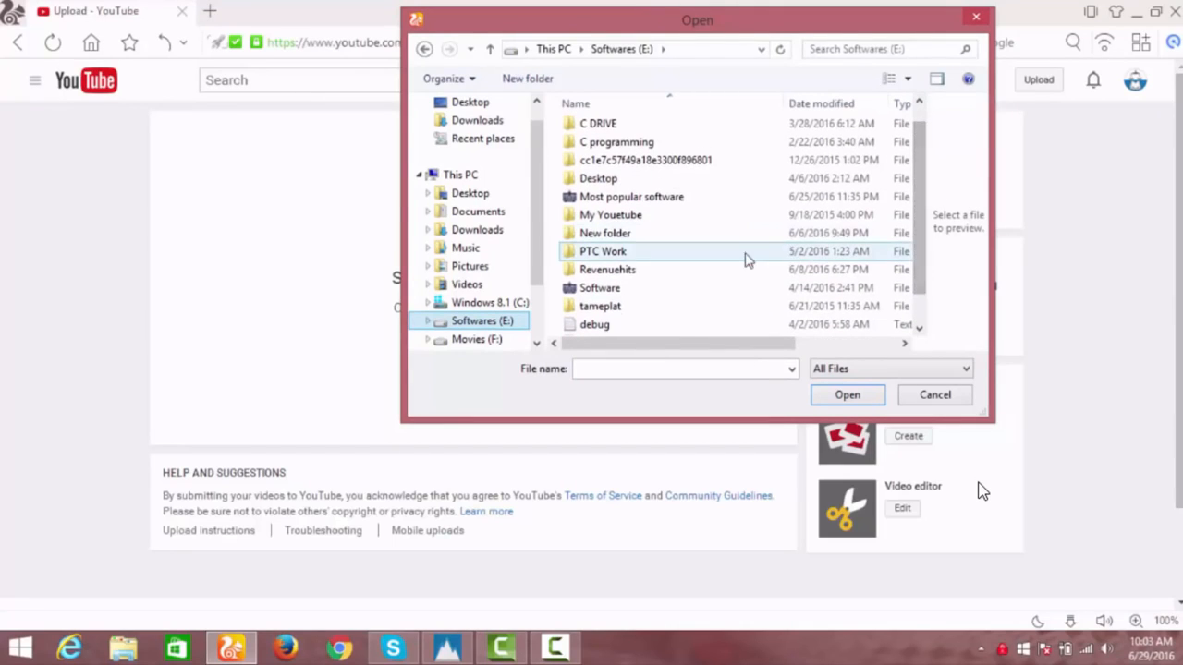
double_click(687, 217)
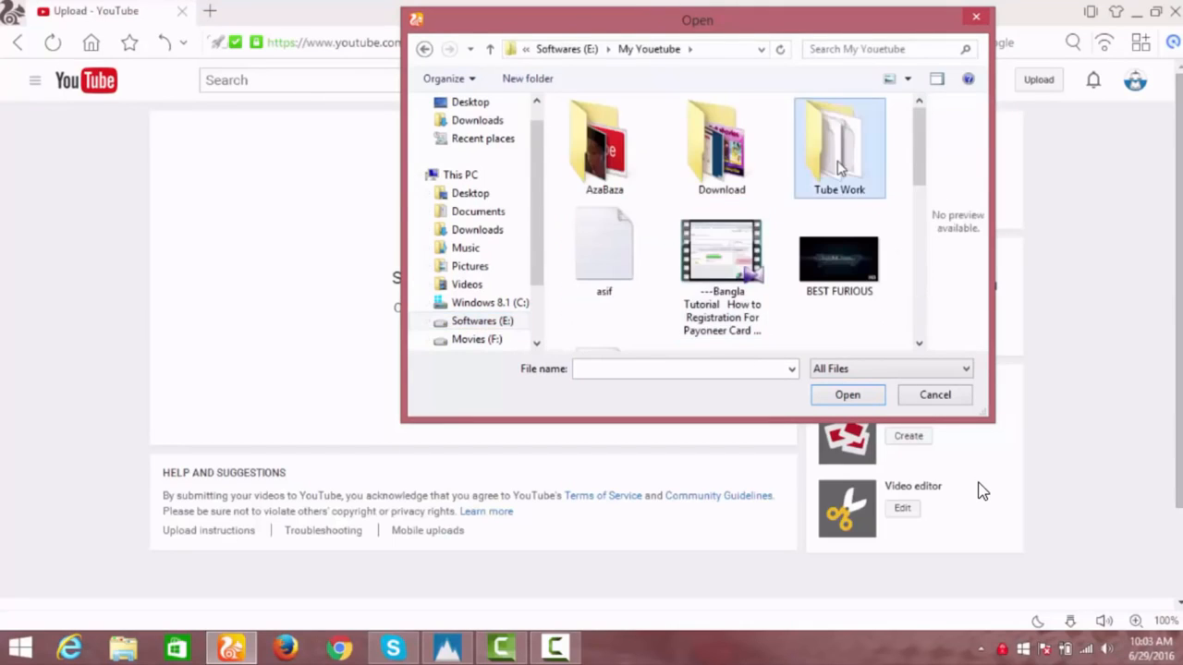
double_click(839, 164)
double_click(658, 178)
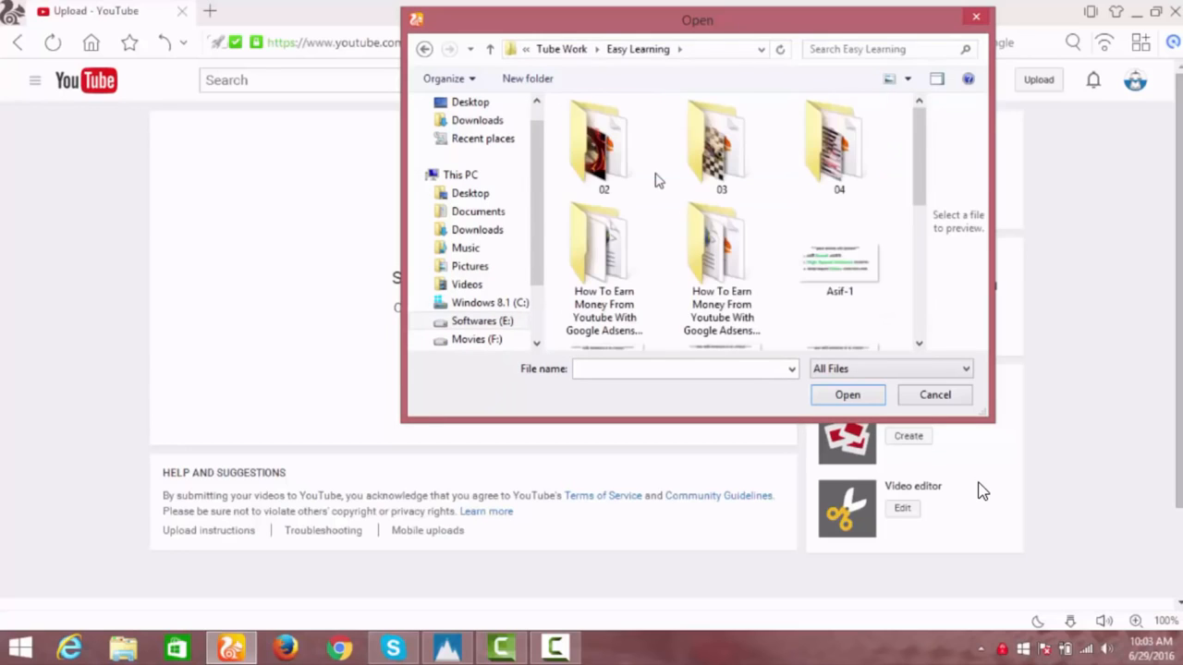
double_click(574, 174)
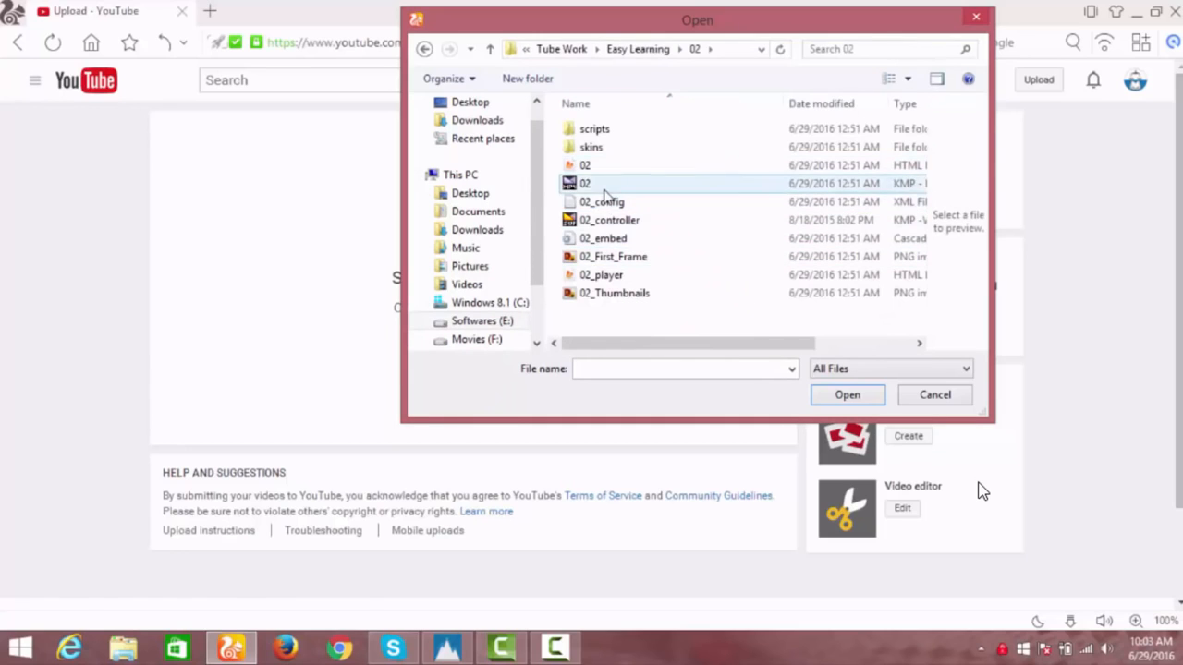
double_click(601, 185)
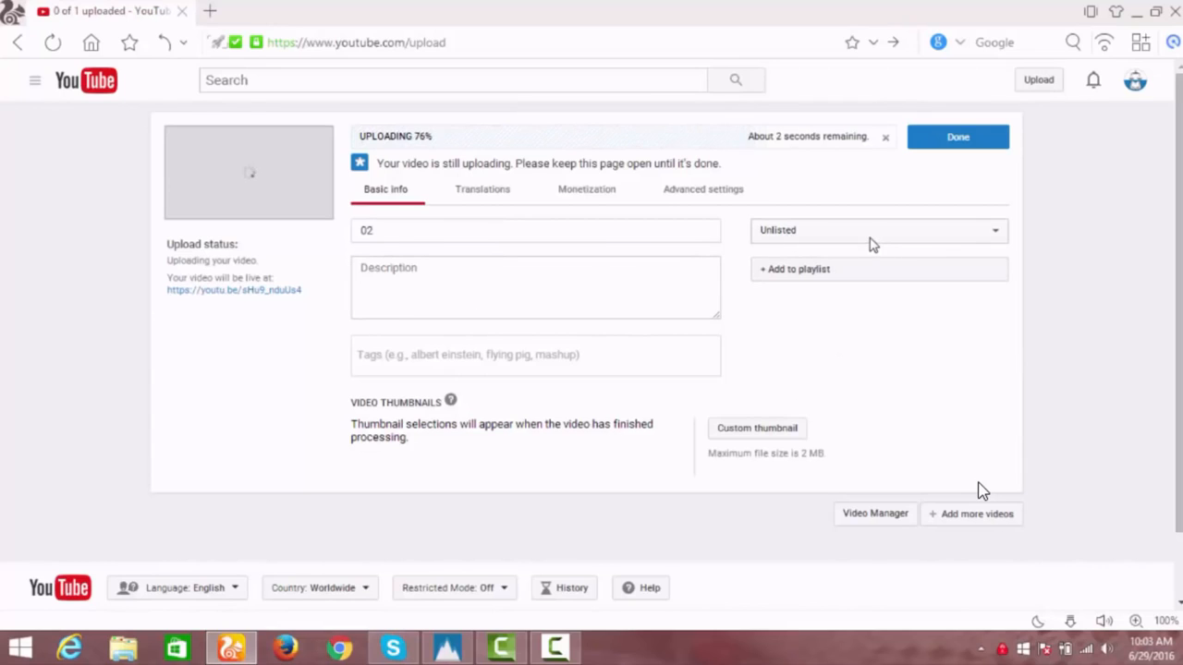
click(381, 231)
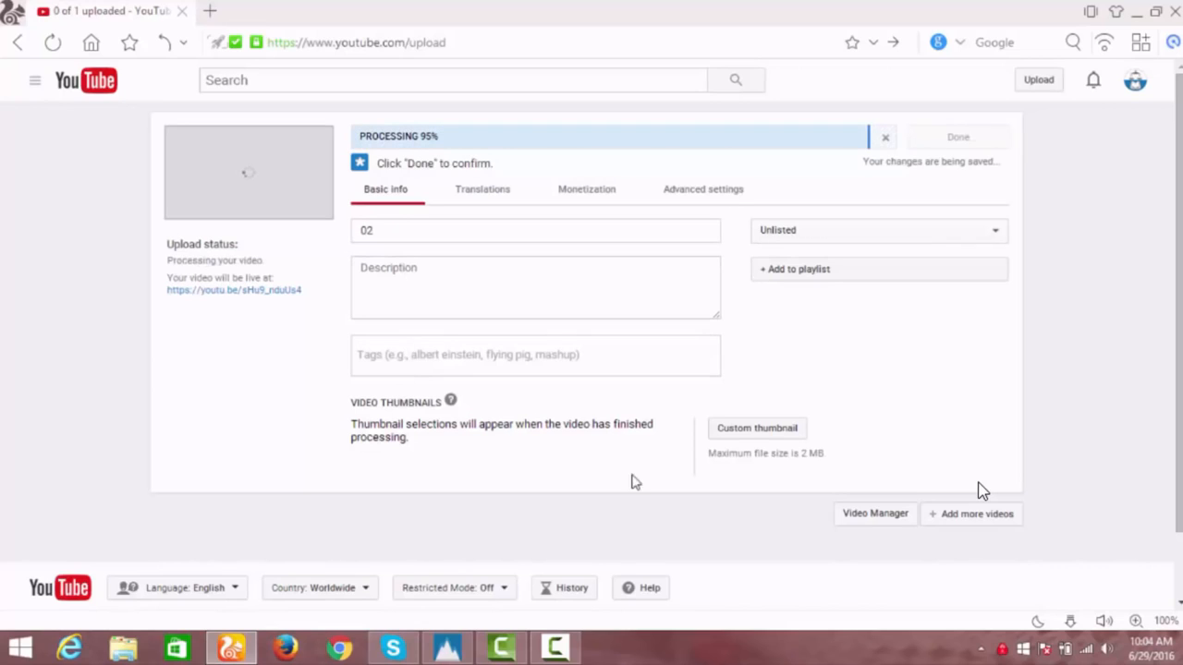
key(super+e)
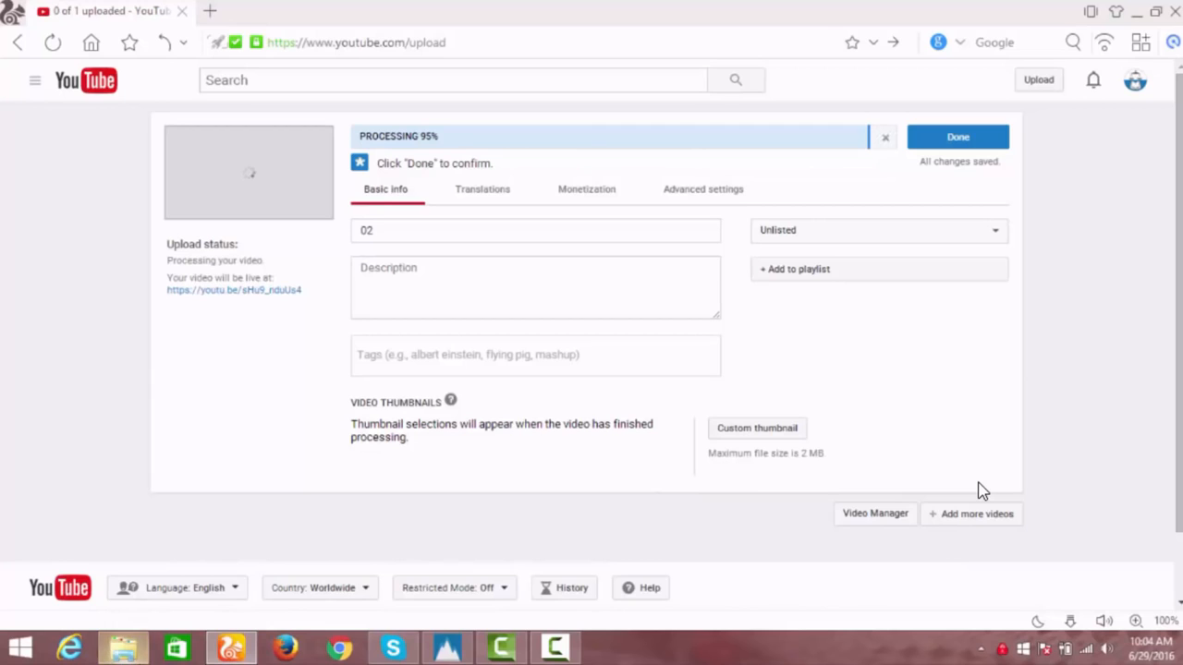
Step: Browse to Tube Work > University Documantary and open the 'Top 15 tag' file in Notepad
double_click(561, 150)
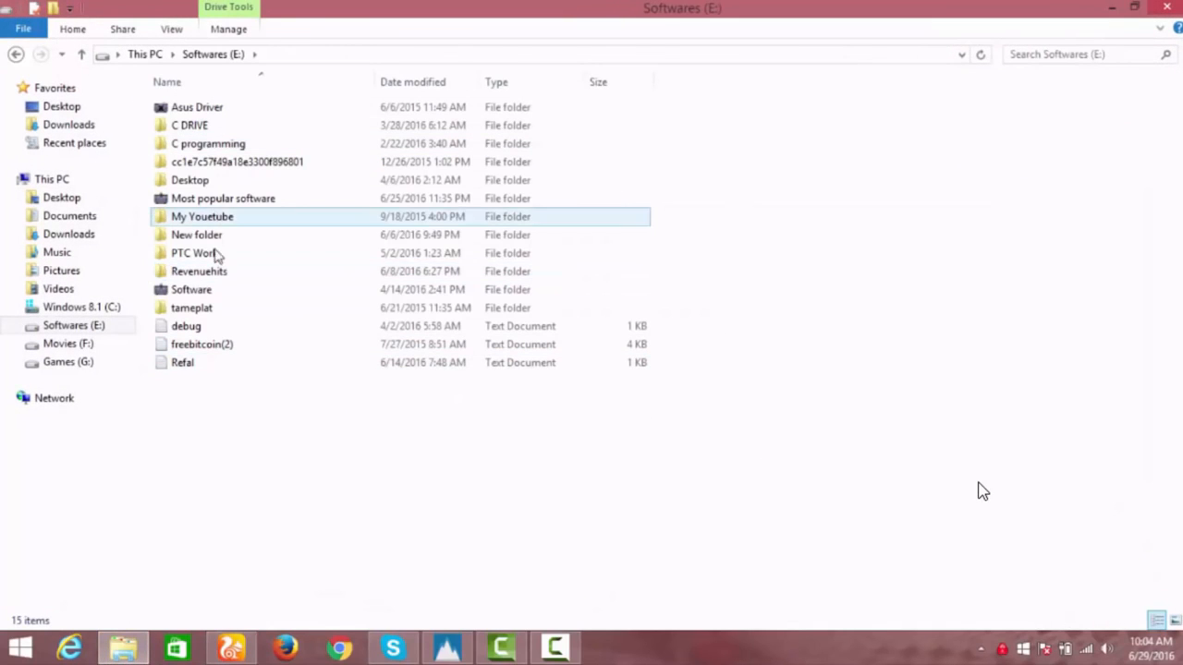
double_click(226, 219)
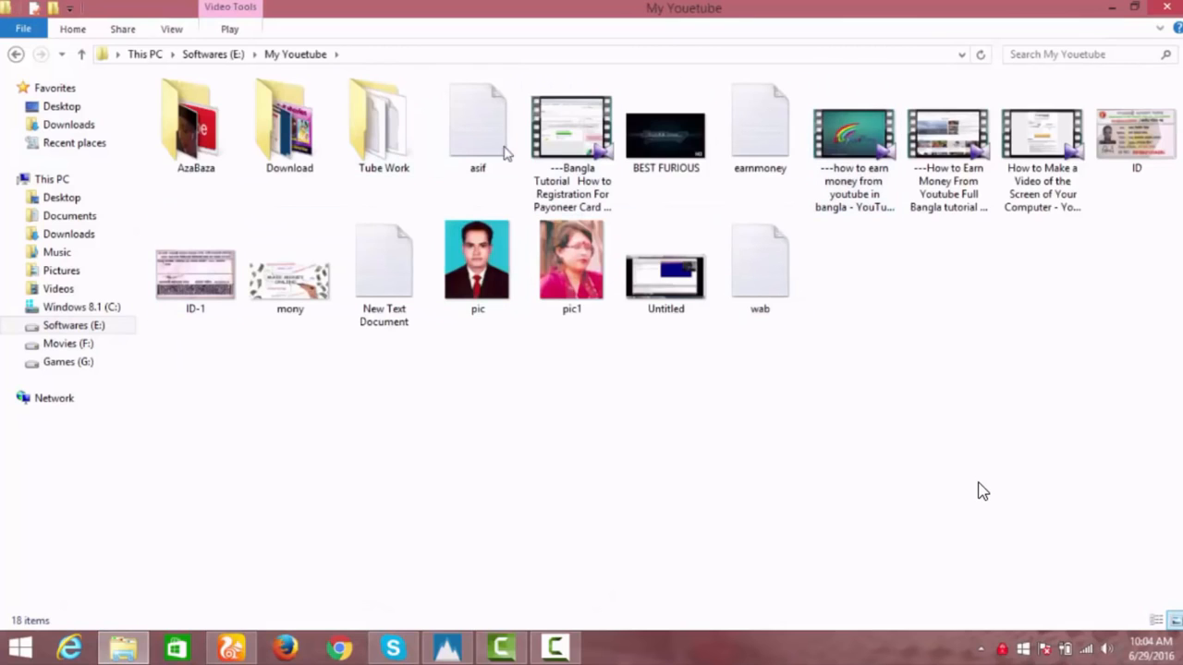
click(410, 159)
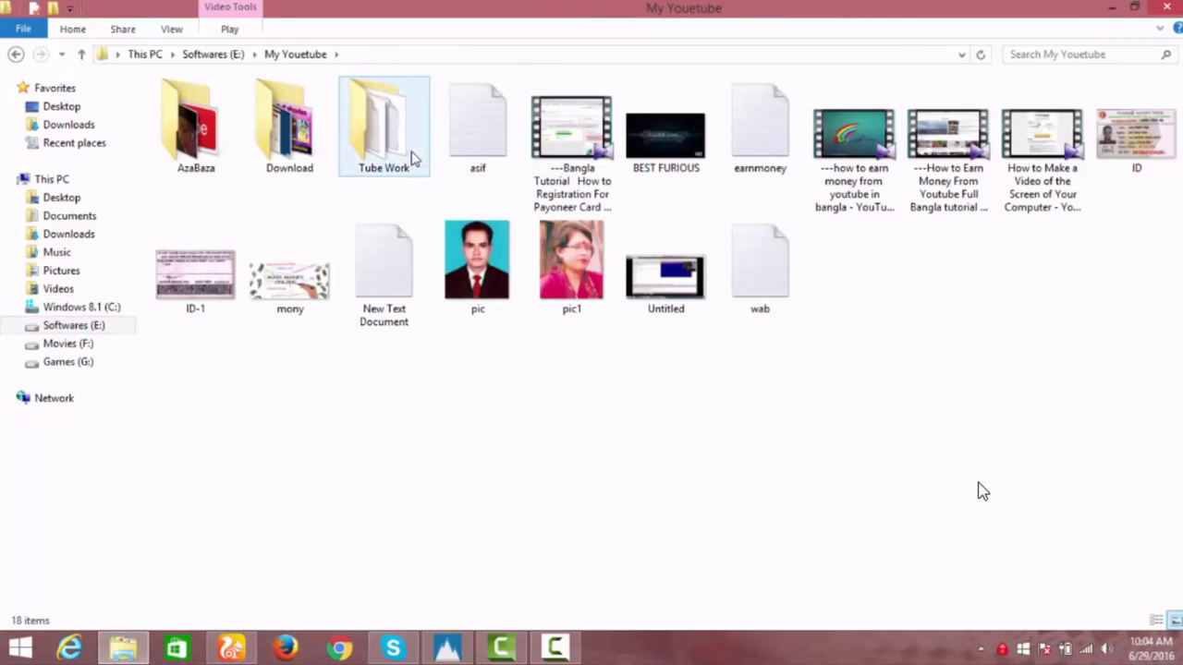
double_click(412, 158)
double_click(348, 148)
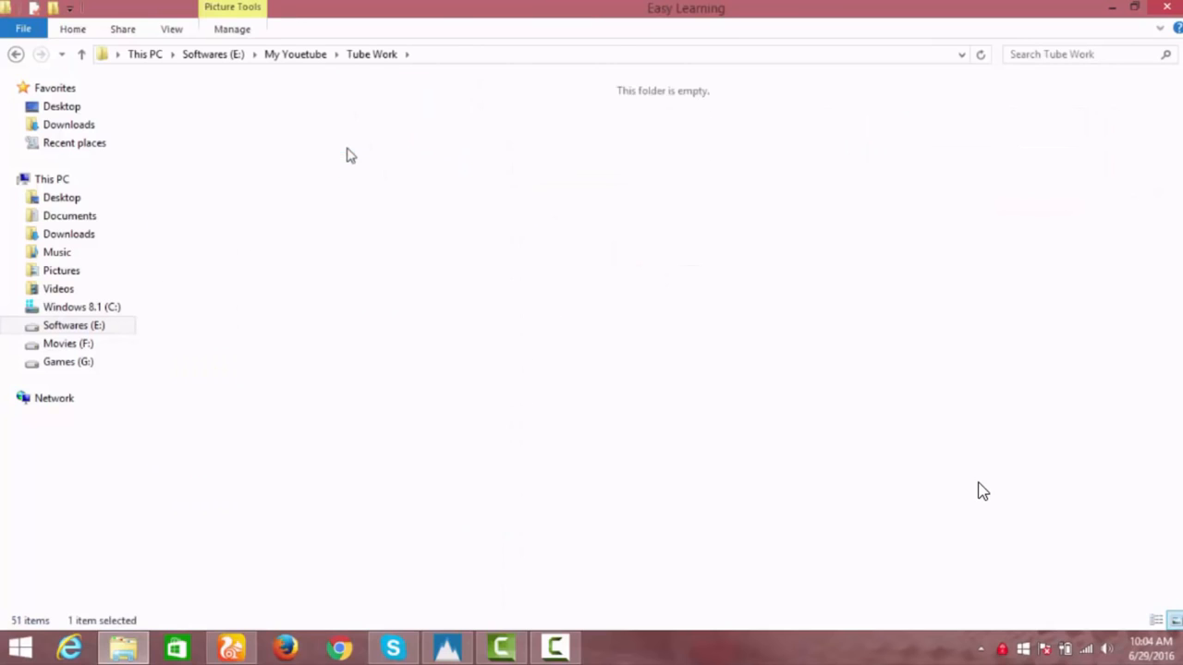
click(15, 53)
scroll(508, 388, down, 5)
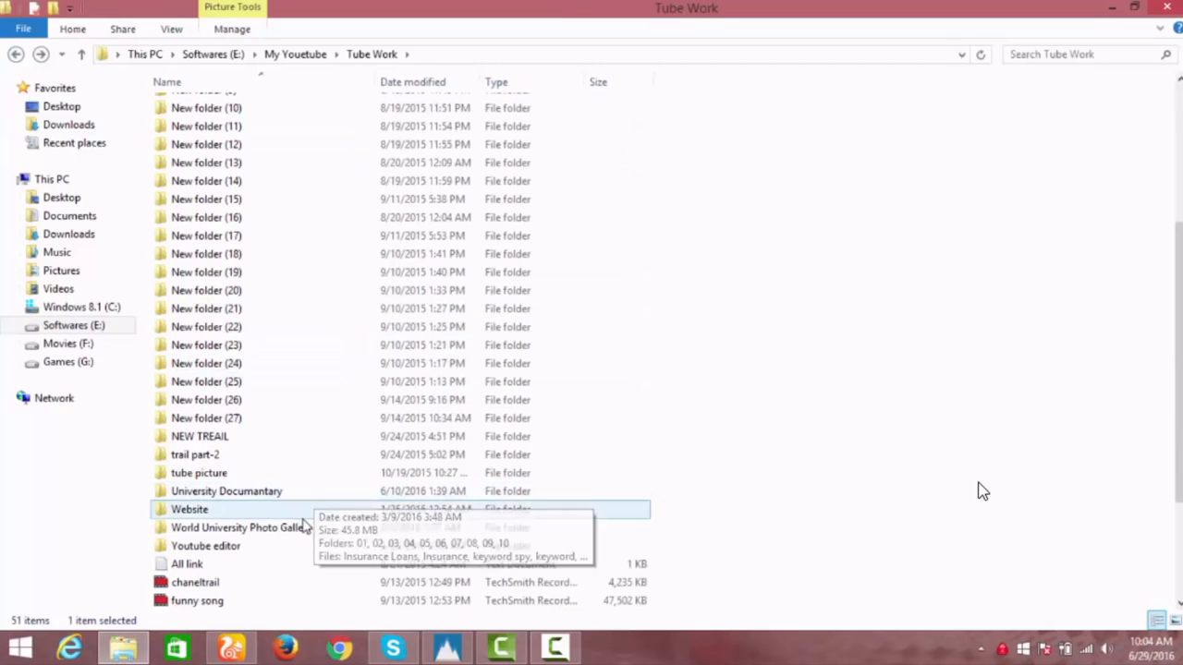
double_click(298, 496)
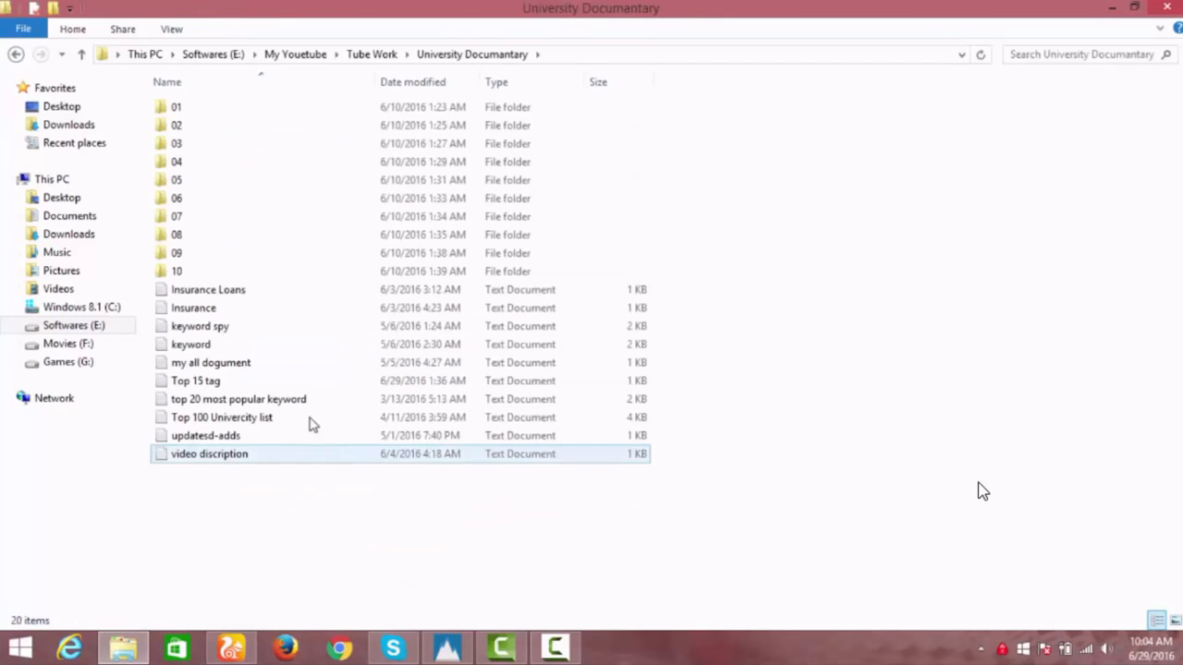
click(274, 391)
double_click(273, 390)
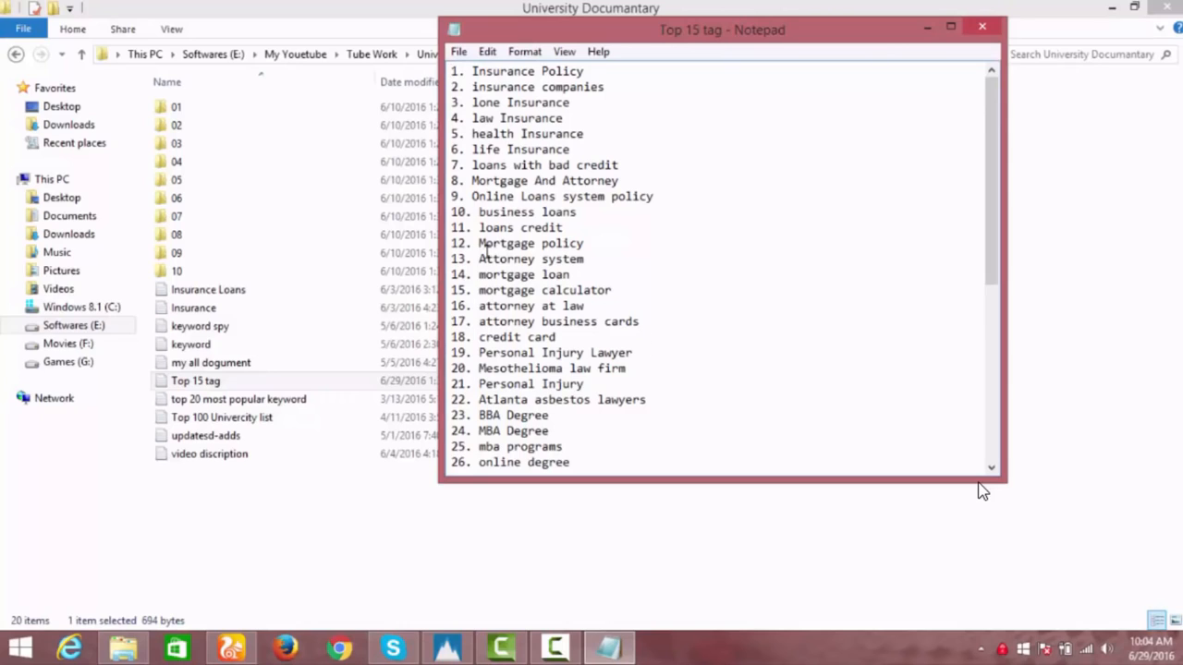
Step: Select the keyword 'Insurance Policy' on line 1 of the tag list
scroll(507, 284, down, 1)
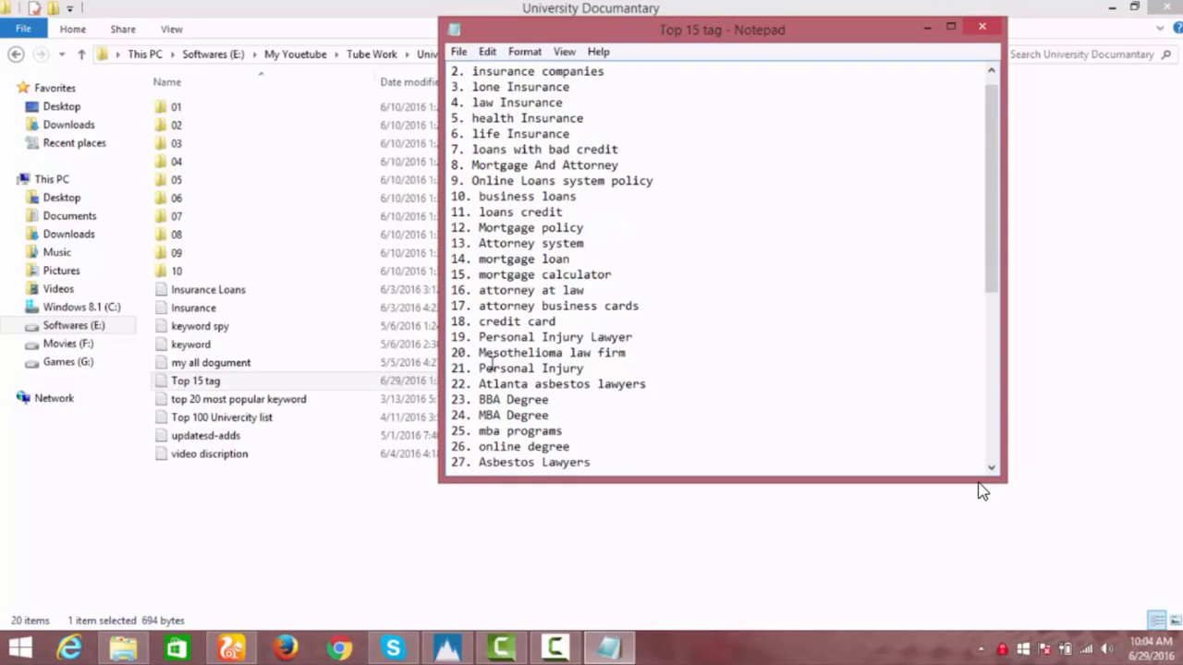
drag(481, 367, 665, 364)
click(592, 369)
scroll(588, 367, up, 1)
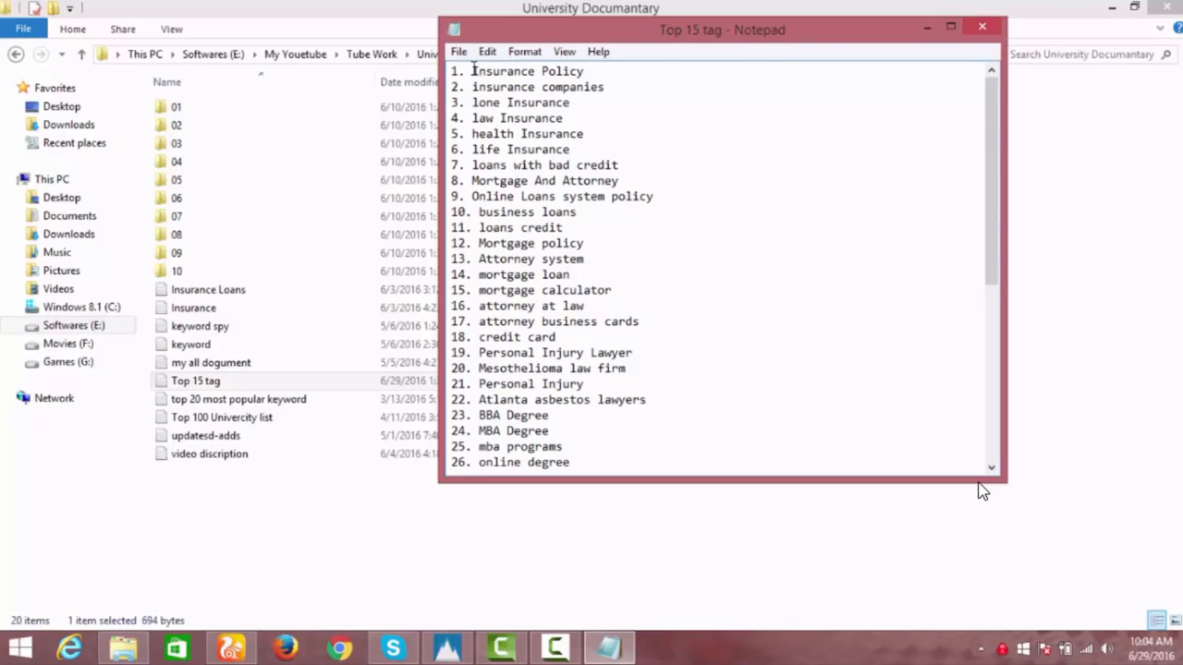
drag(473, 71, 612, 74)
key(ctrl+c)
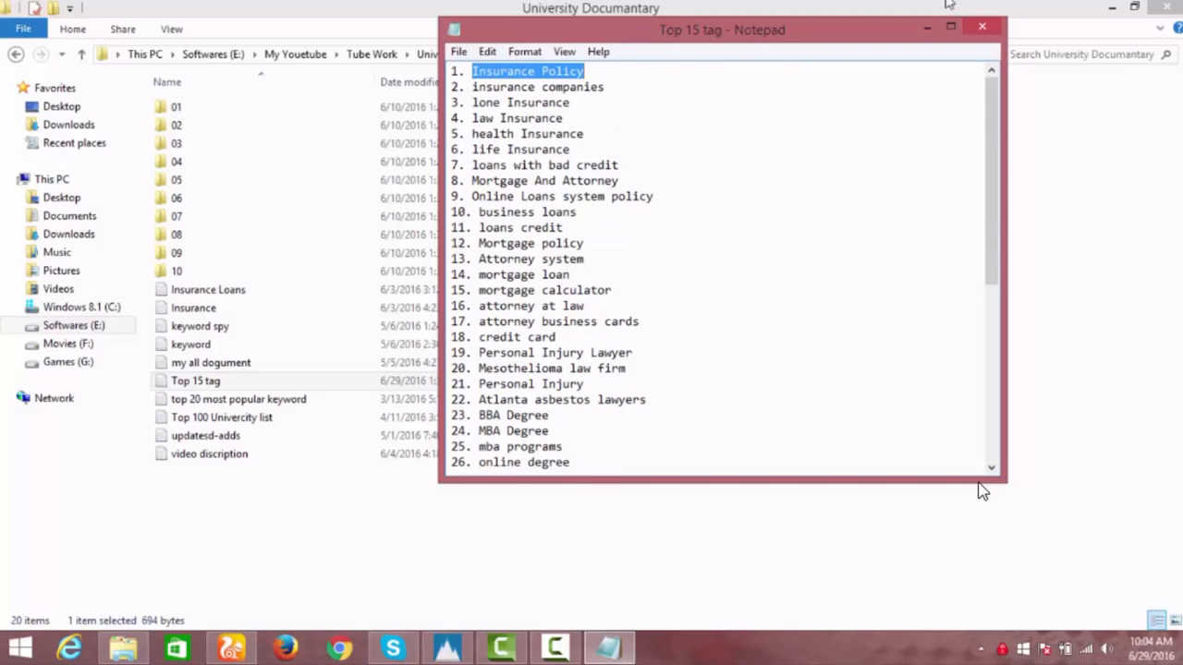
Step: Replace the video title '02' with 'Insurance Policy'
click(1111, 7)
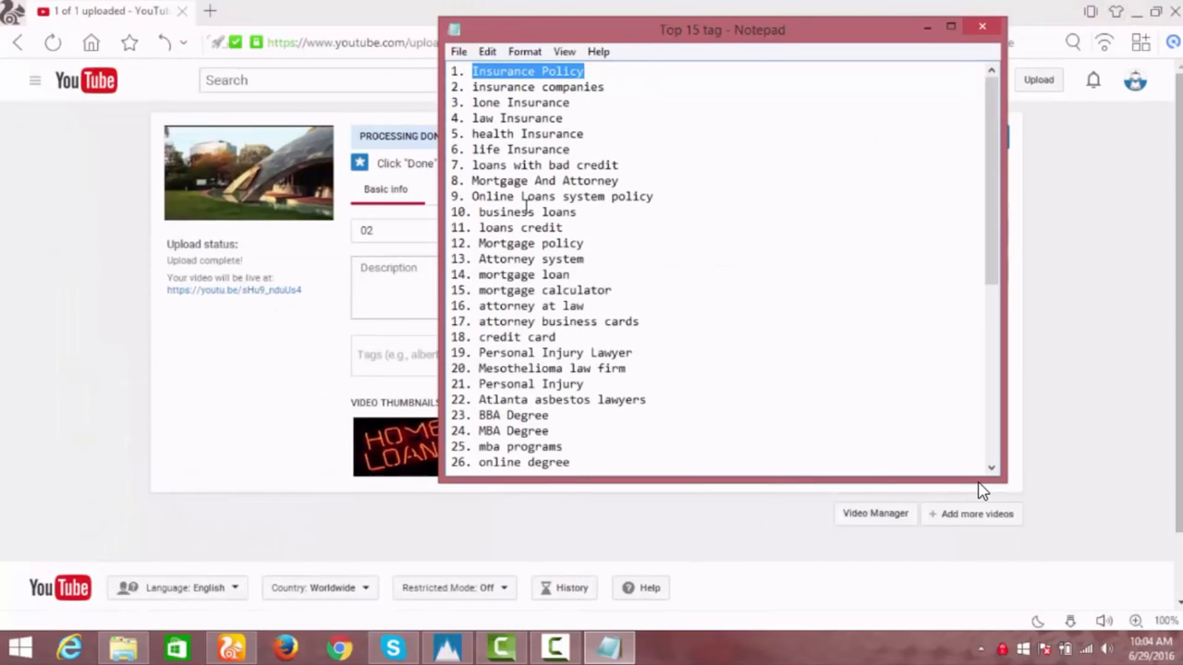
drag(691, 37, 1023, 279)
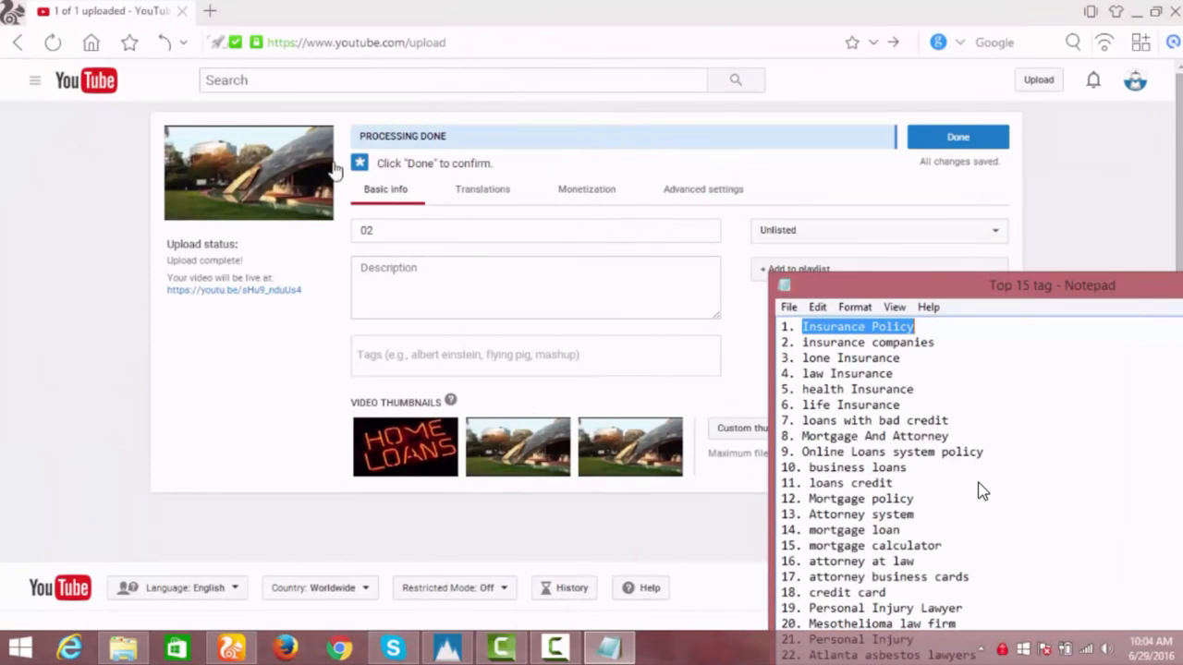
click(481, 236)
drag(481, 236, 3, 244)
key(ctrl+v)
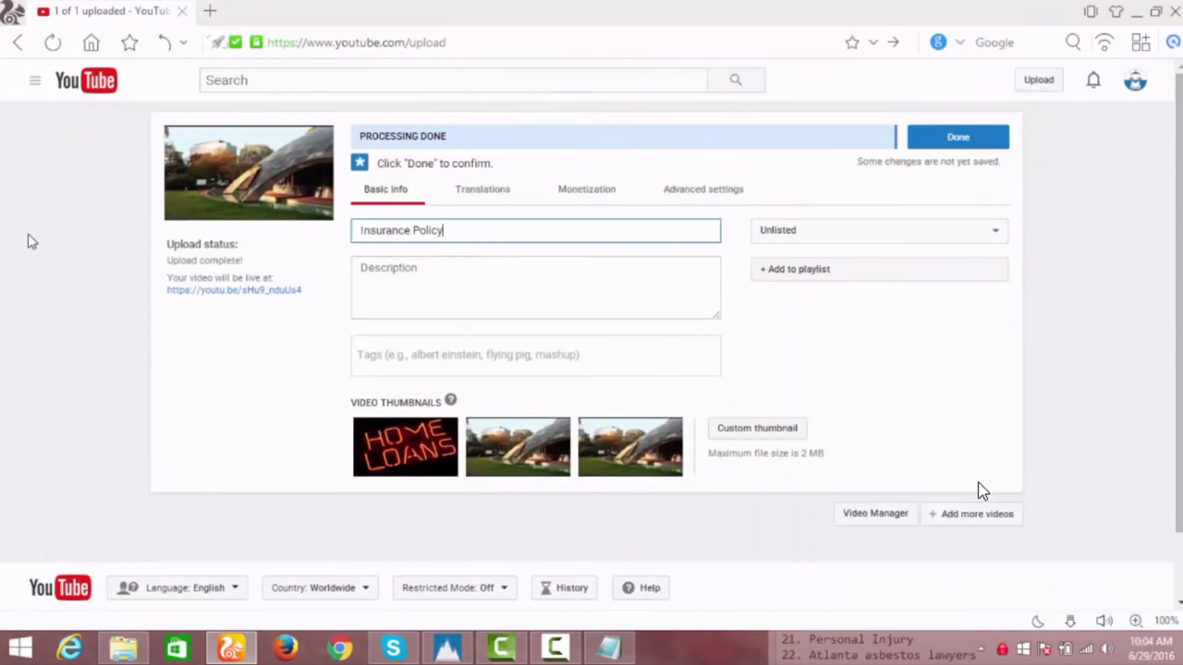
Step: Move the keyword list to the top of the screen and bring back the text-file folder
click(608, 647)
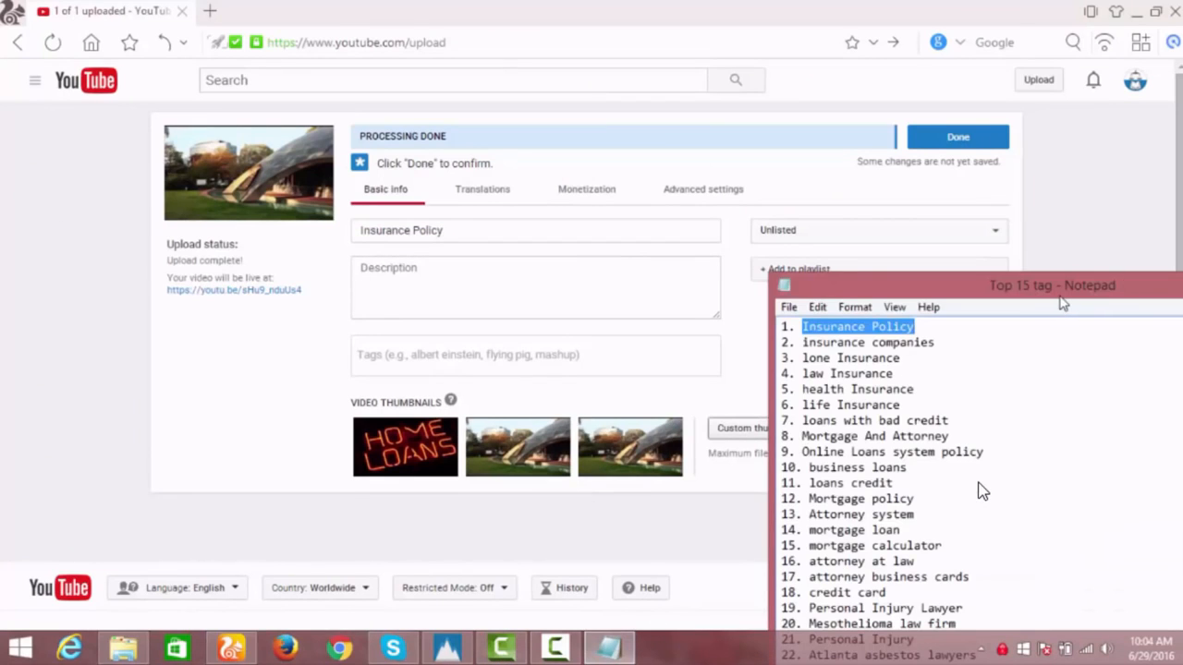
drag(1063, 303, 984, 214)
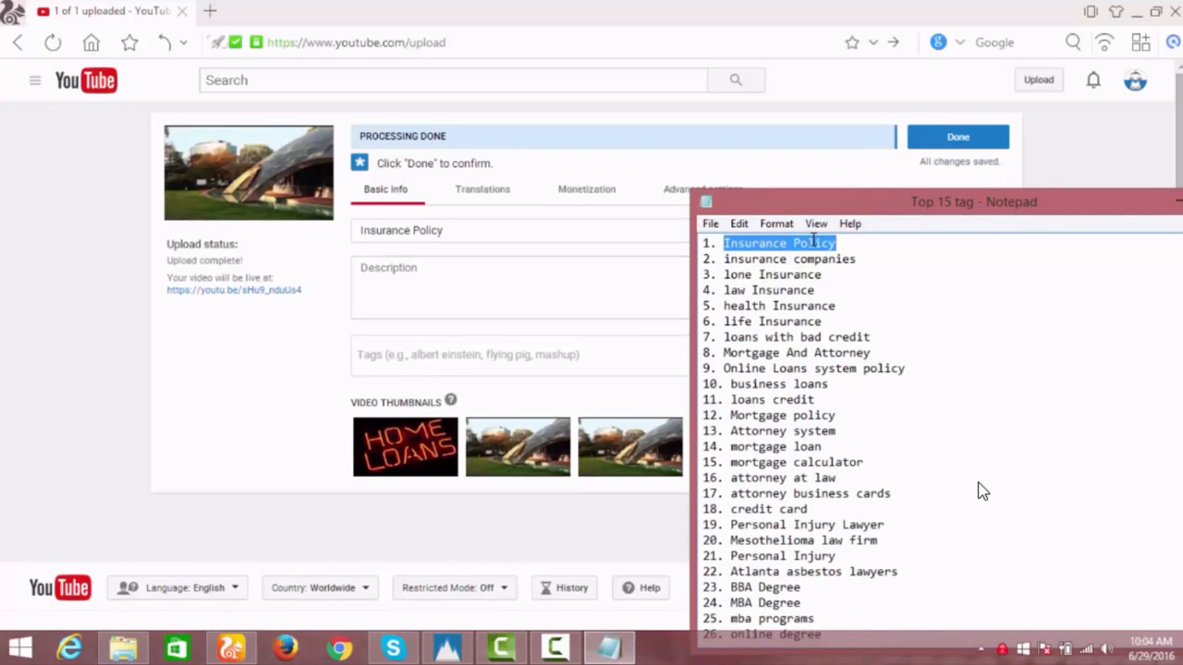
drag(891, 211, 755, 95)
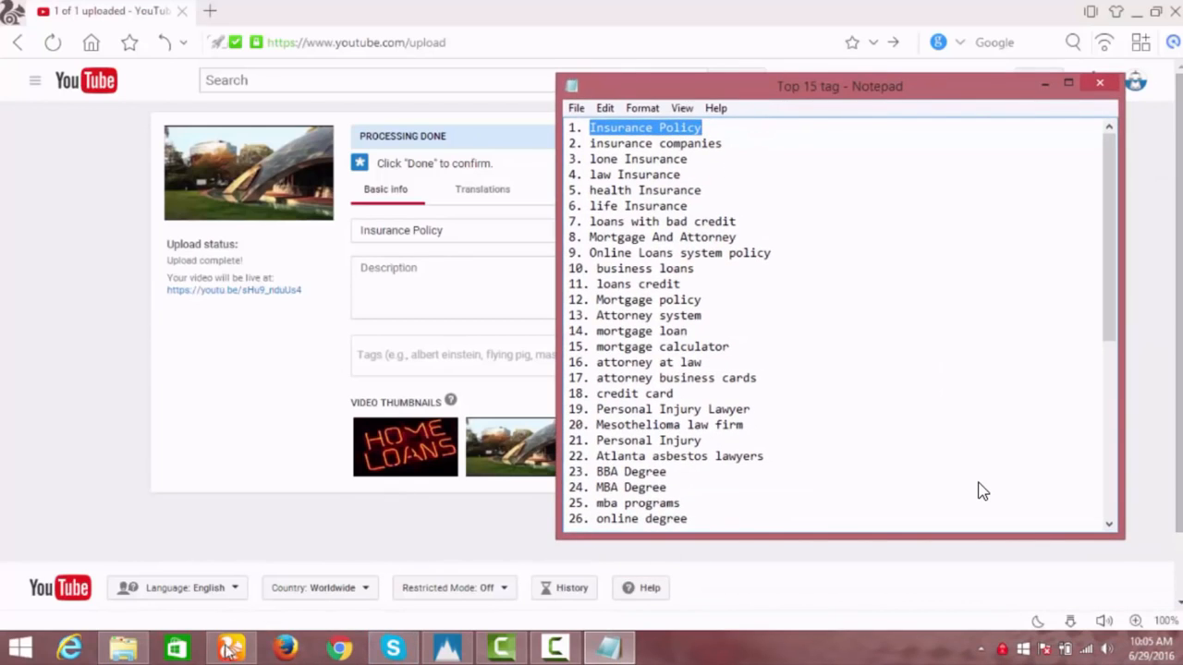
click(141, 644)
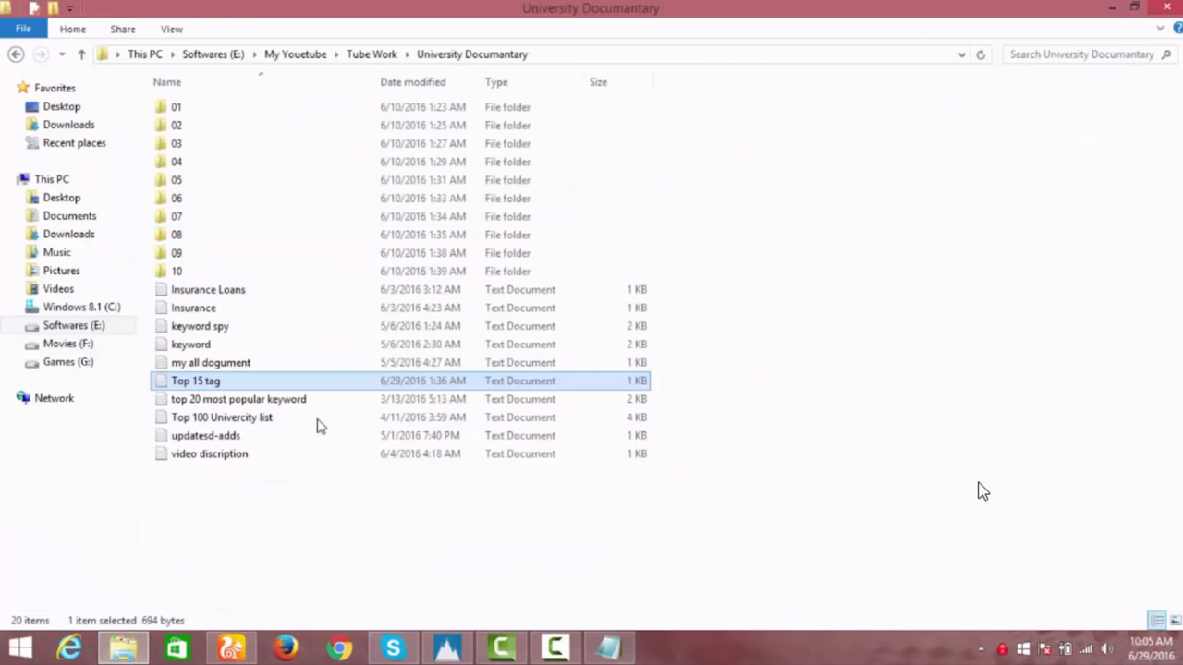
Step: Paste the keyword text from the 'video discription' file into the video's description
double_click(282, 458)
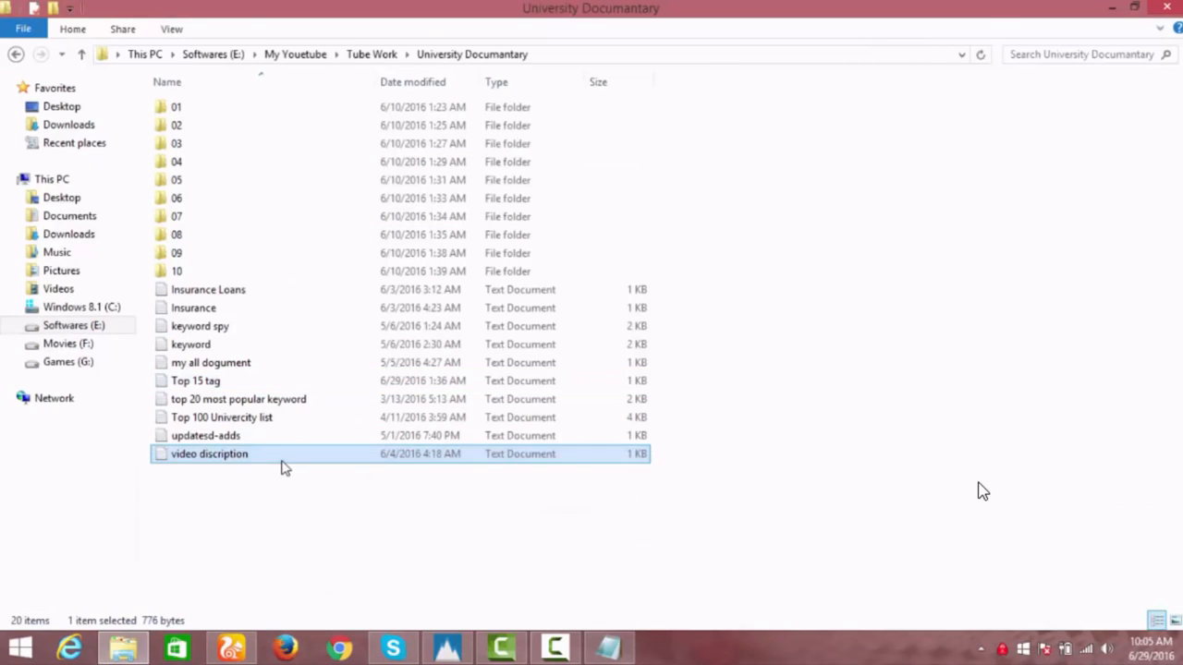
click(1114, 8)
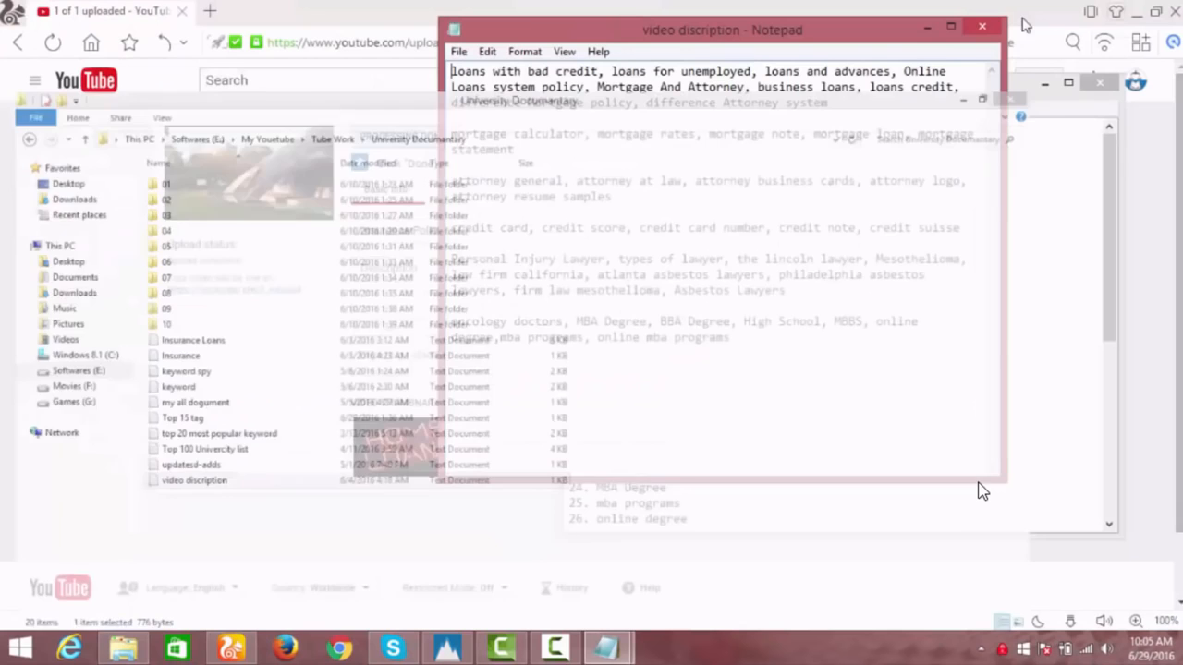
drag(785, 30, 883, 54)
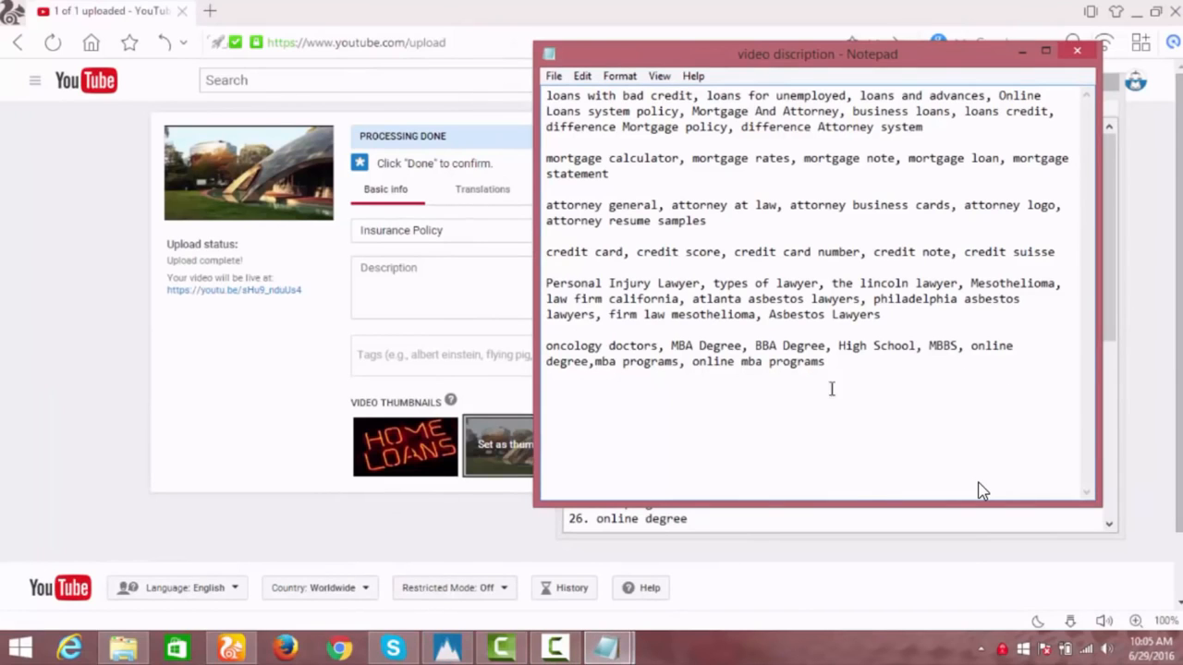
drag(834, 371, 516, 100)
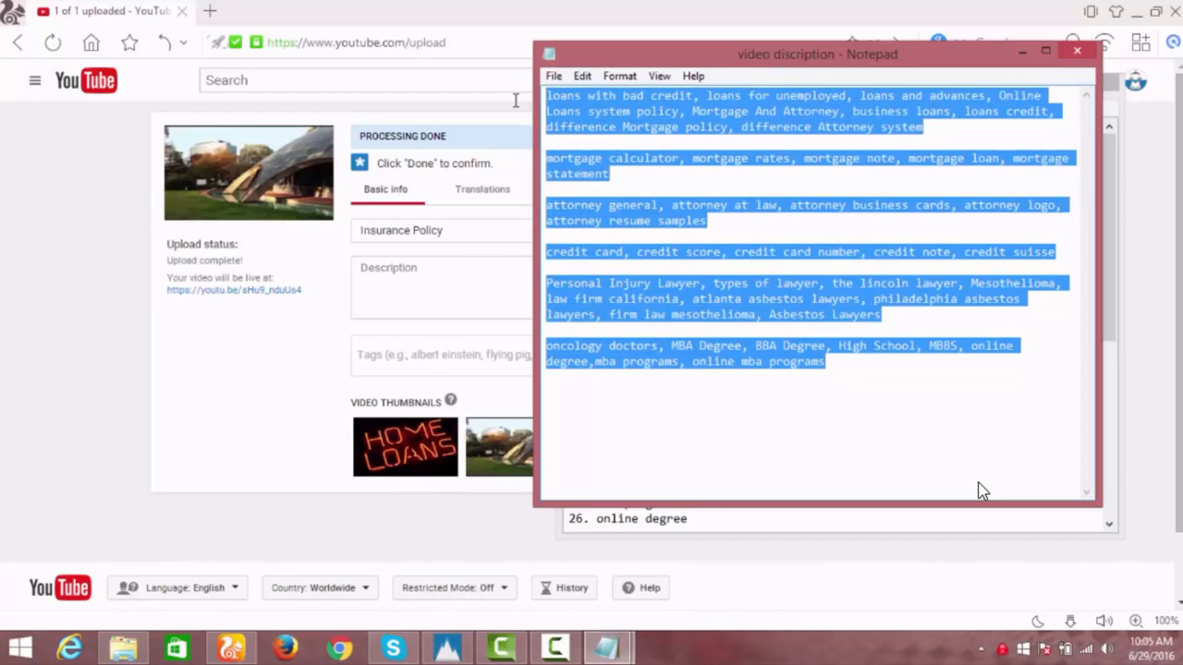
click(452, 286)
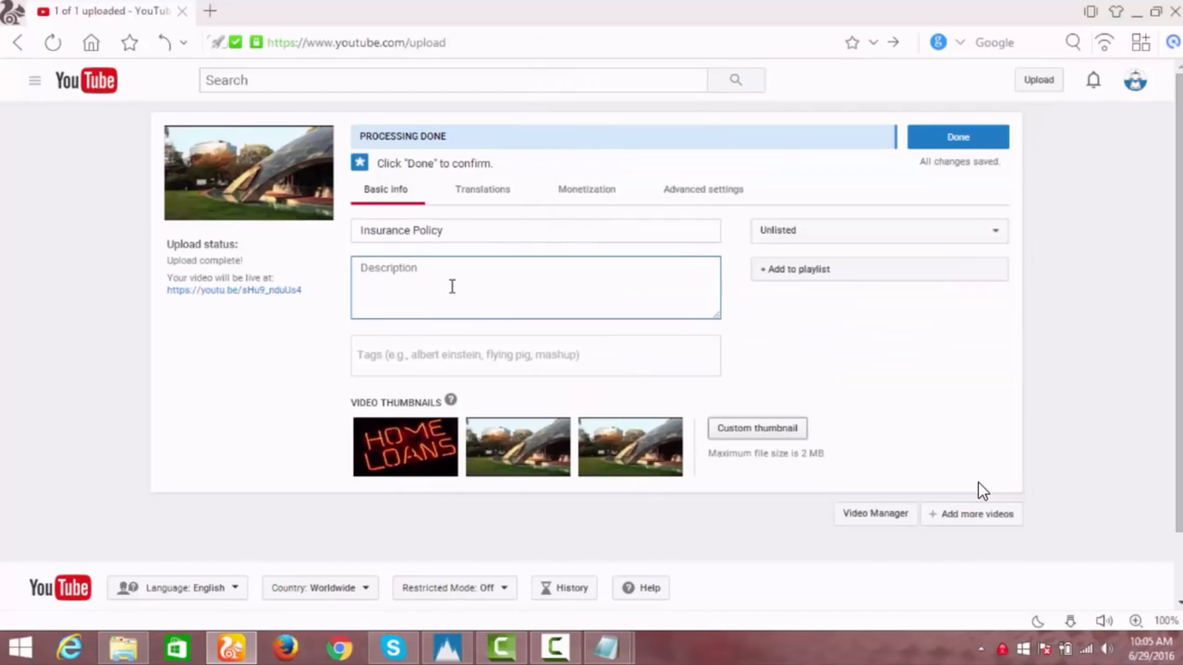
key(ctrl+v)
Step: Add 'Insurance Policy' as the first tag
scroll(480, 267, up, 3)
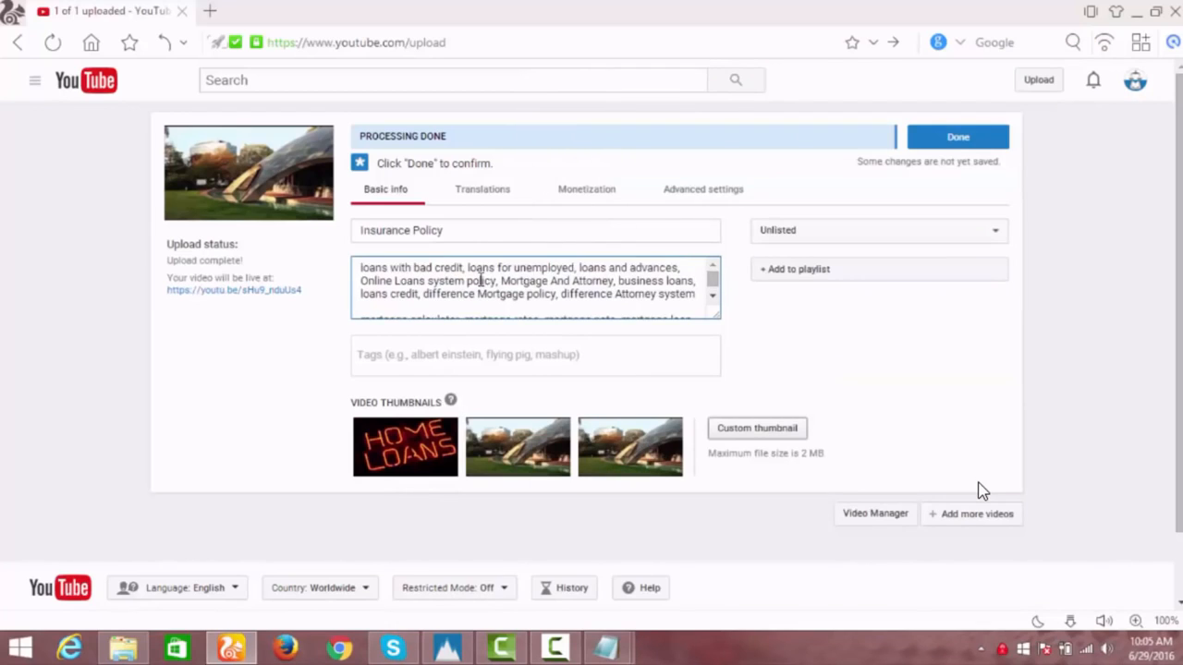
drag(449, 230, 237, 209)
key(ctrl+c)
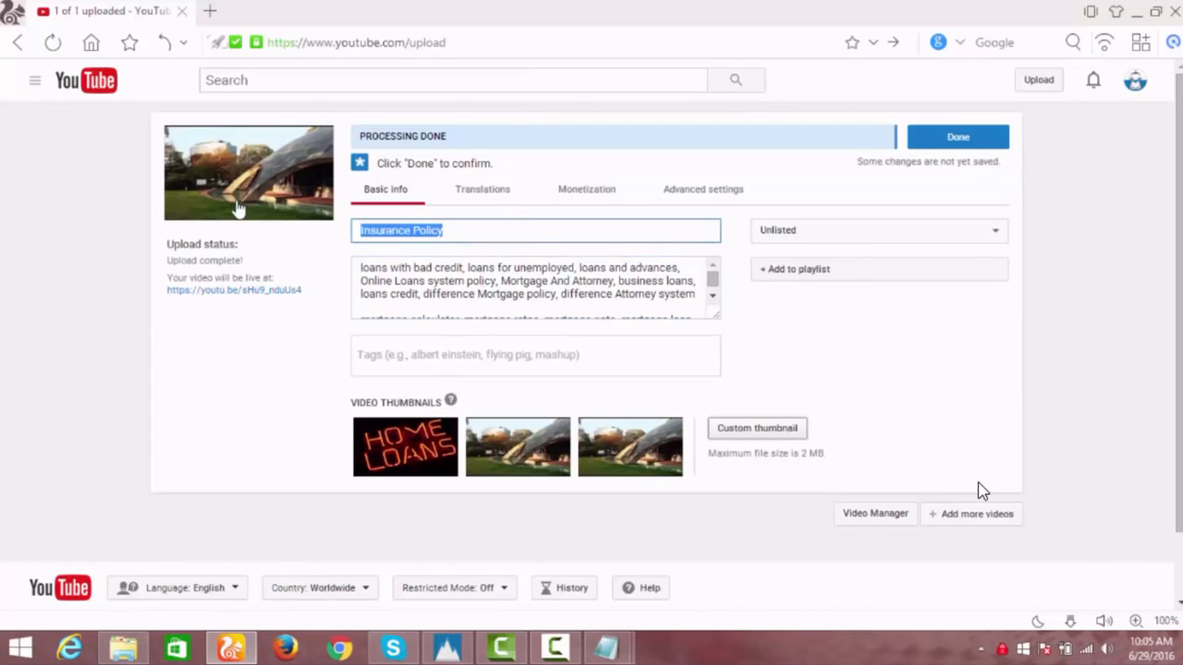
click(452, 346)
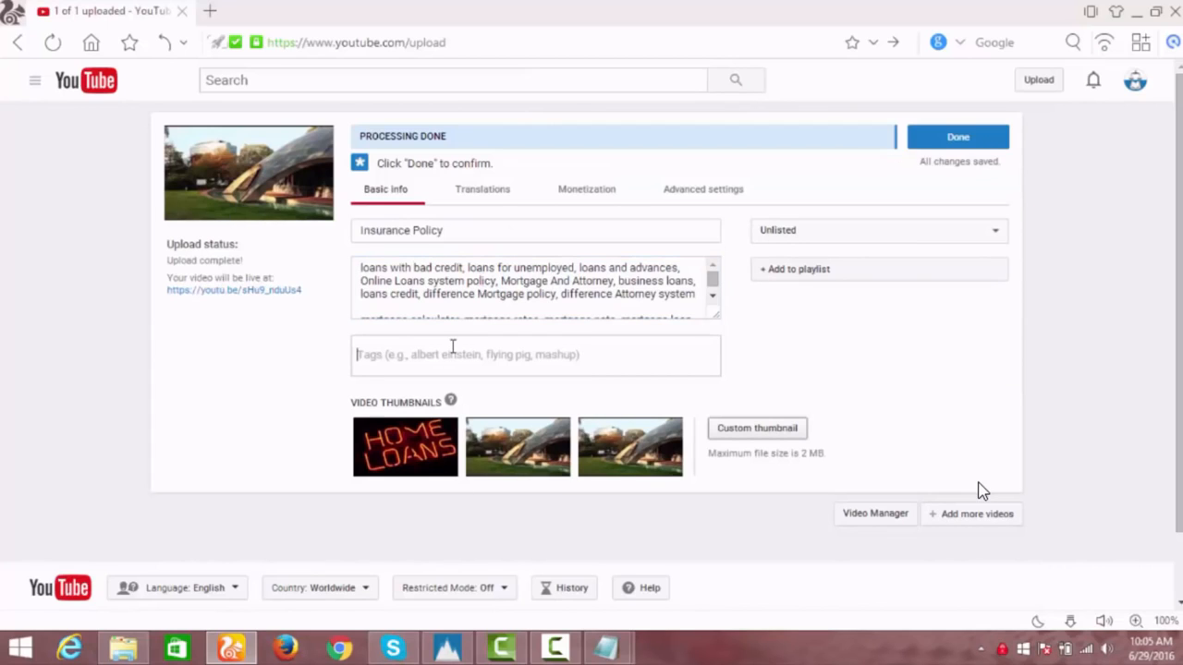
key(ctrl+v)
key(Return)
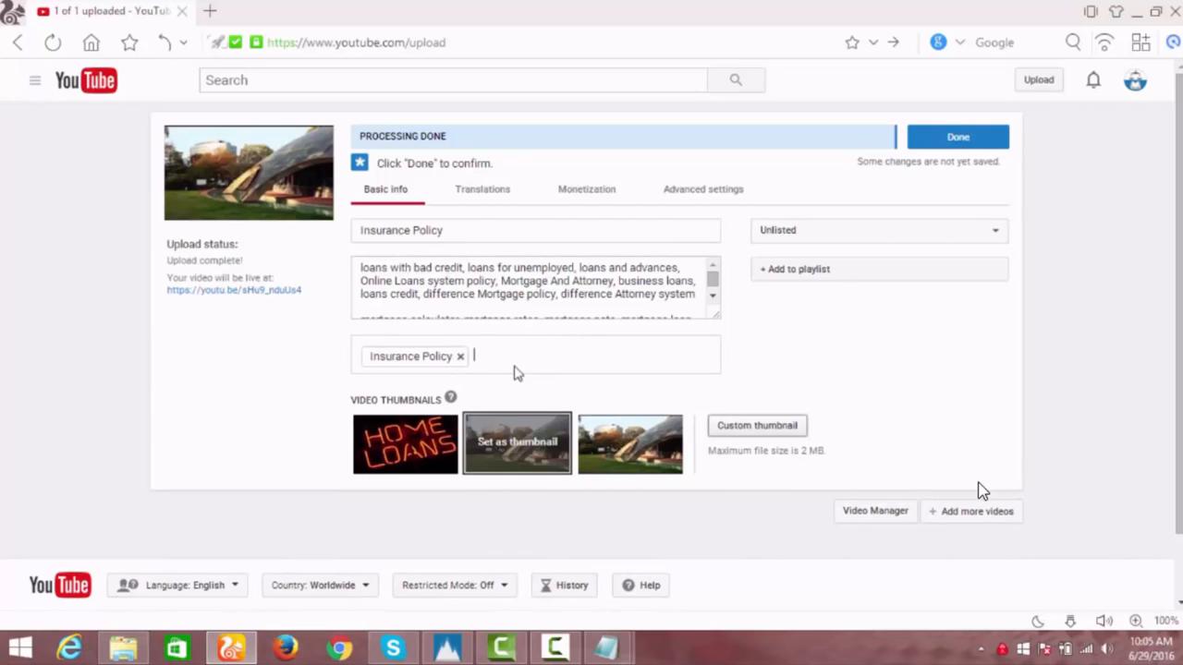
Step: Add 'insurance companies' from the Top 15 tag list as a tag
mouse_move(605, 647)
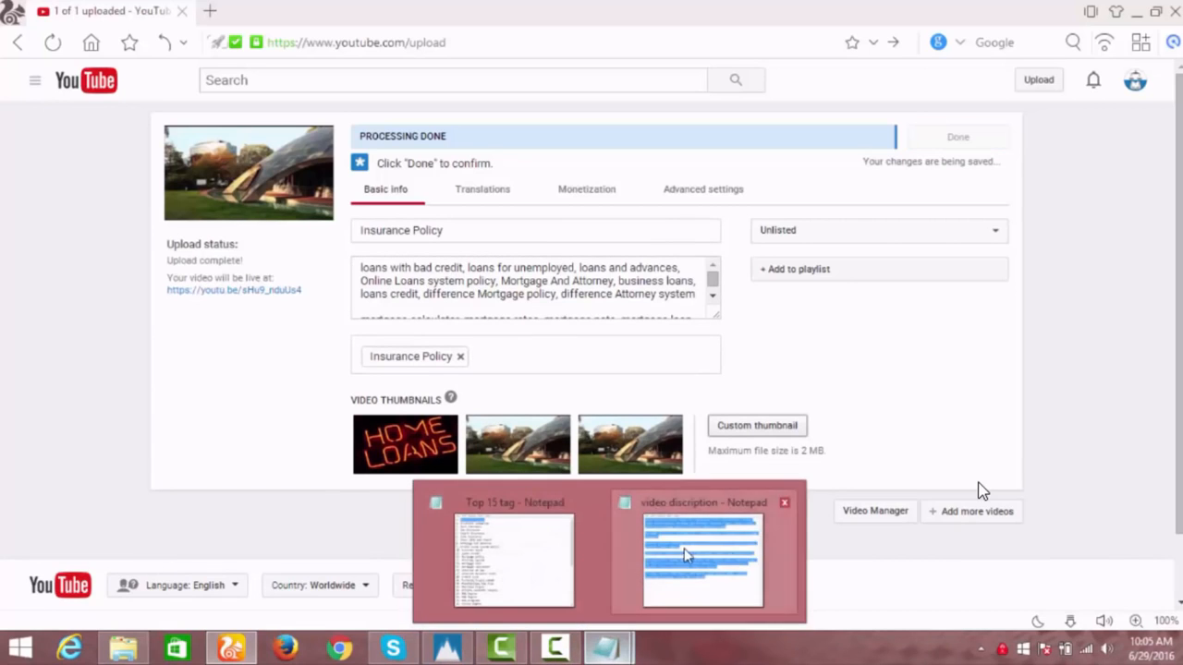
click(560, 554)
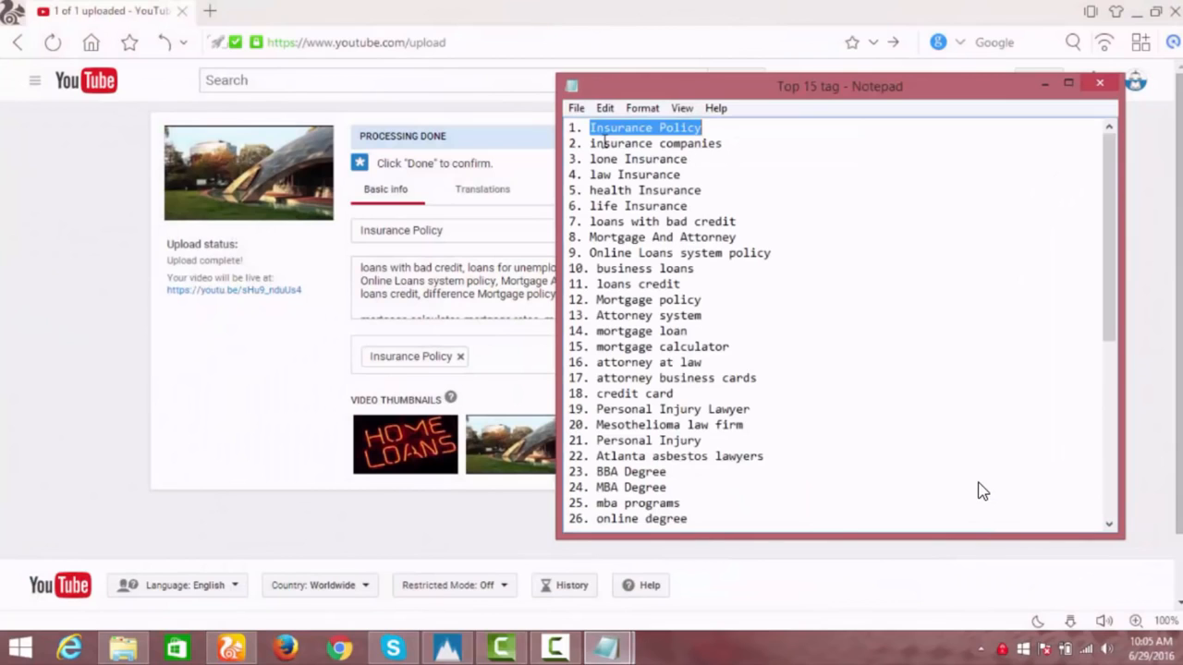
drag(699, 97, 796, 136)
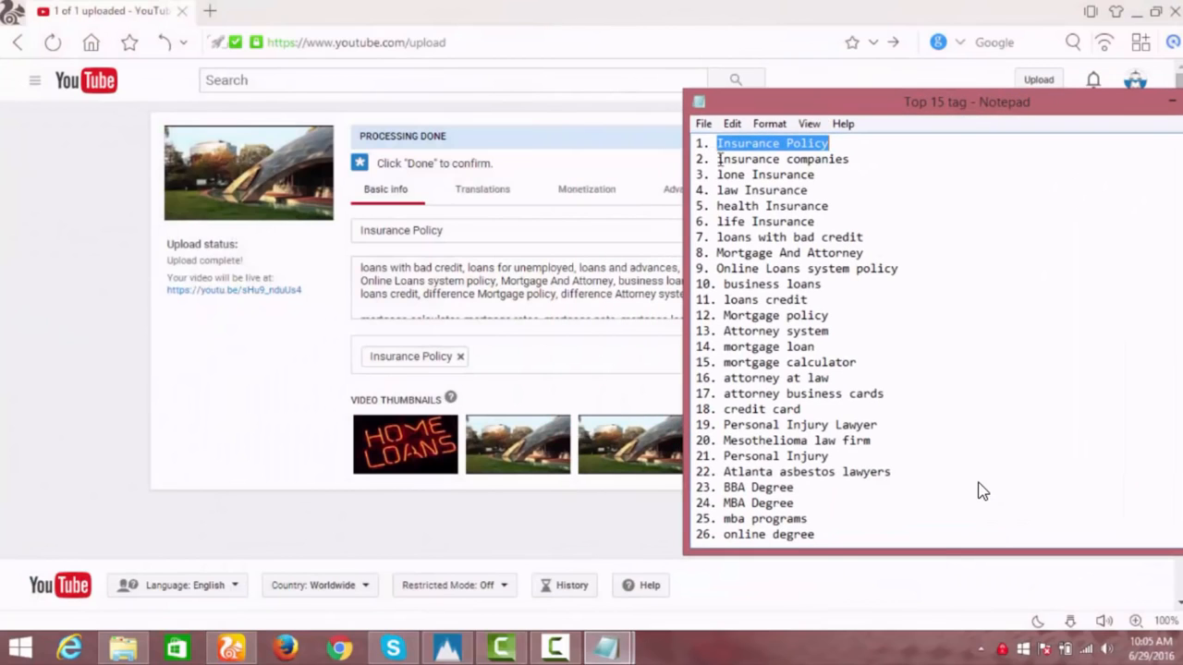
drag(720, 159, 863, 160)
key(ctrl+c)
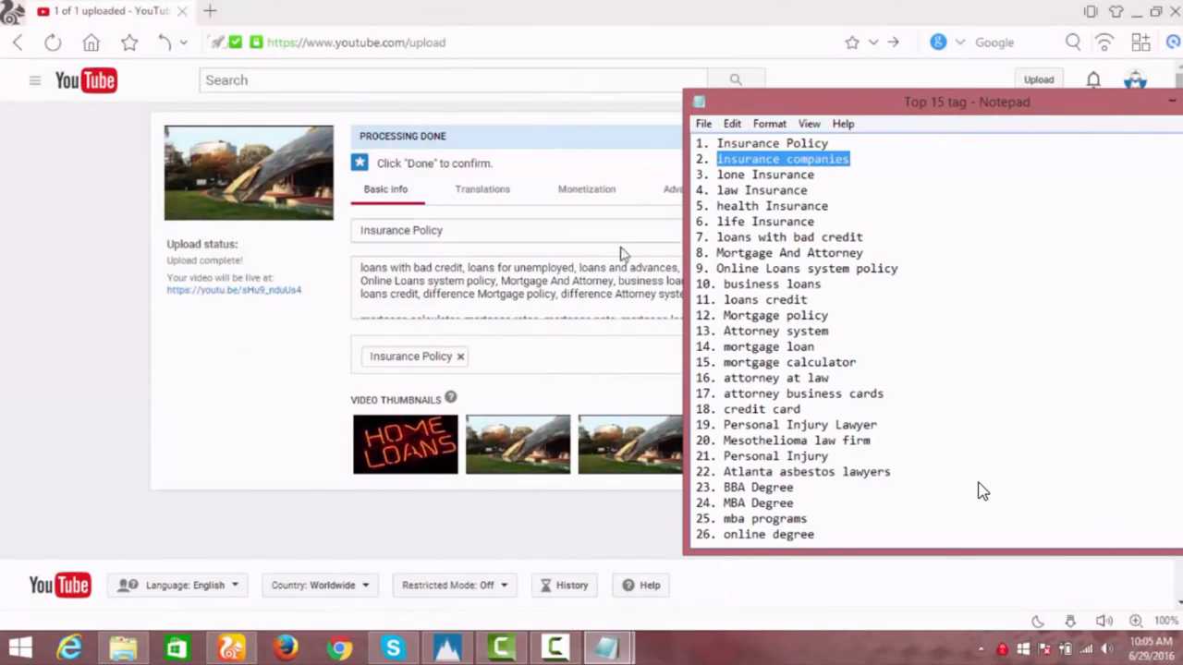
click(527, 362)
key(ctrl+v)
key(Return)
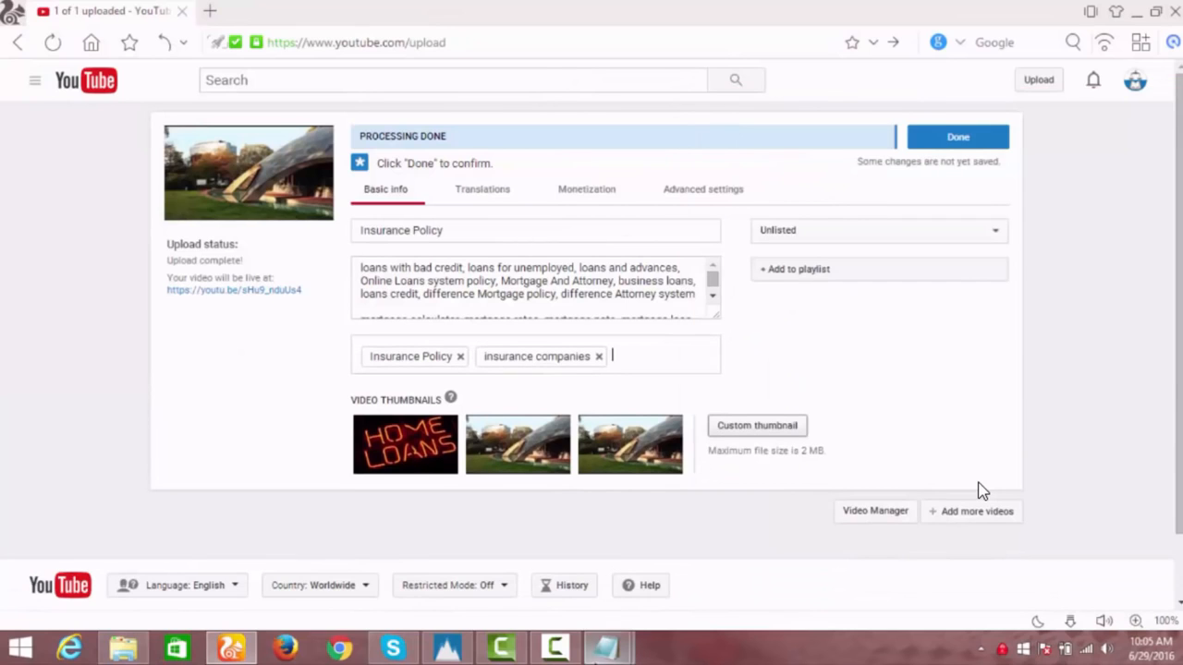
Step: Add 'lone Insurance' from the tag list as a tag
mouse_move(606, 646)
click(702, 563)
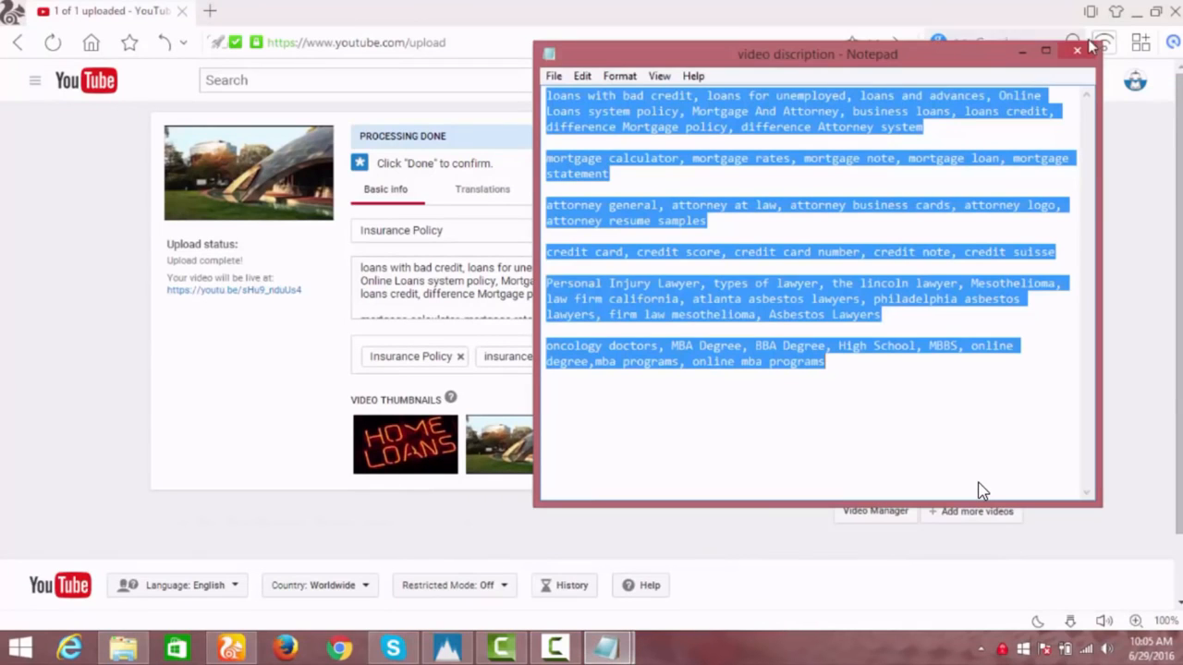
click(610, 647)
click(636, 644)
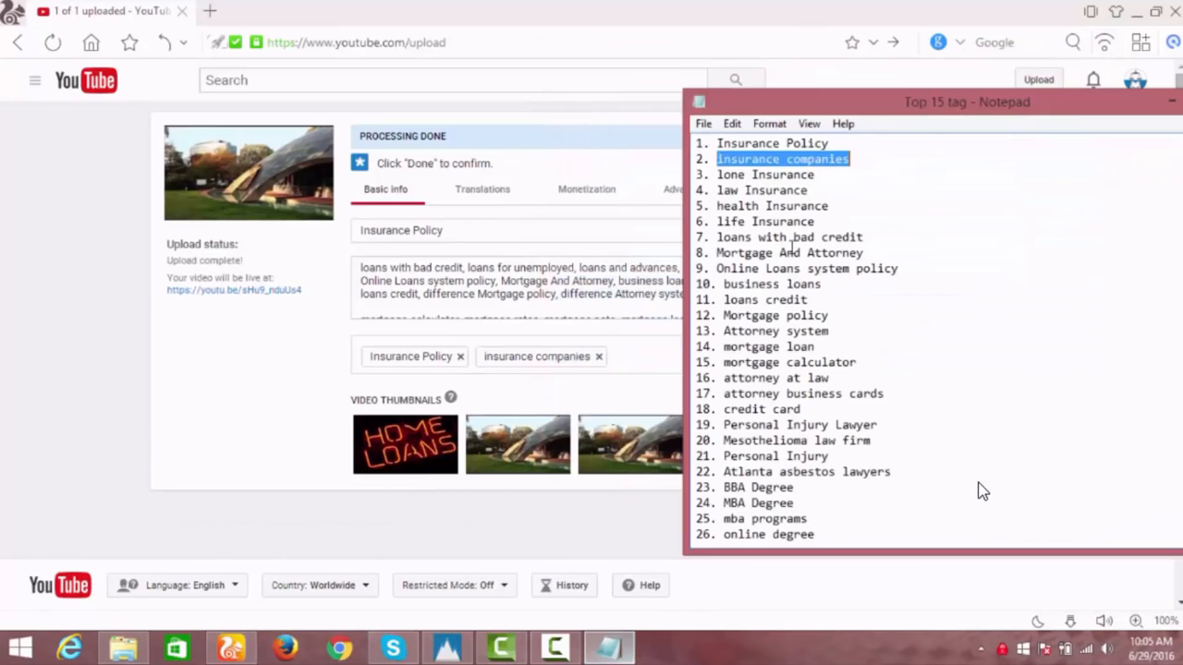
drag(719, 176, 871, 178)
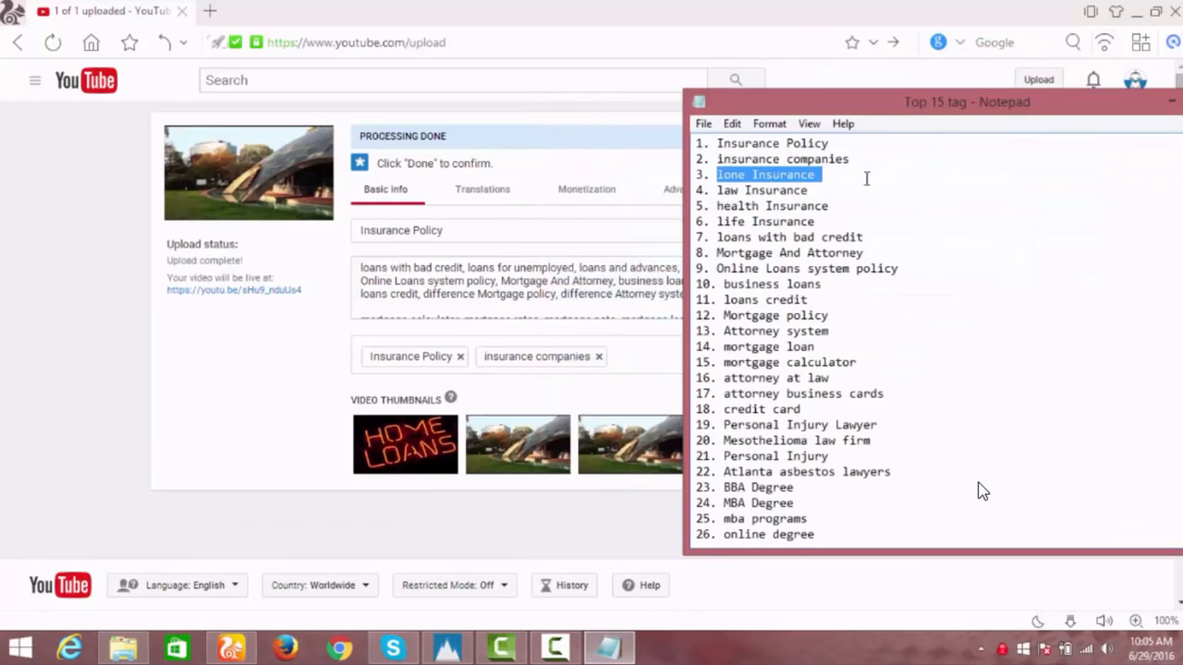
click(658, 351)
key(ctrl+v)
key(Return)
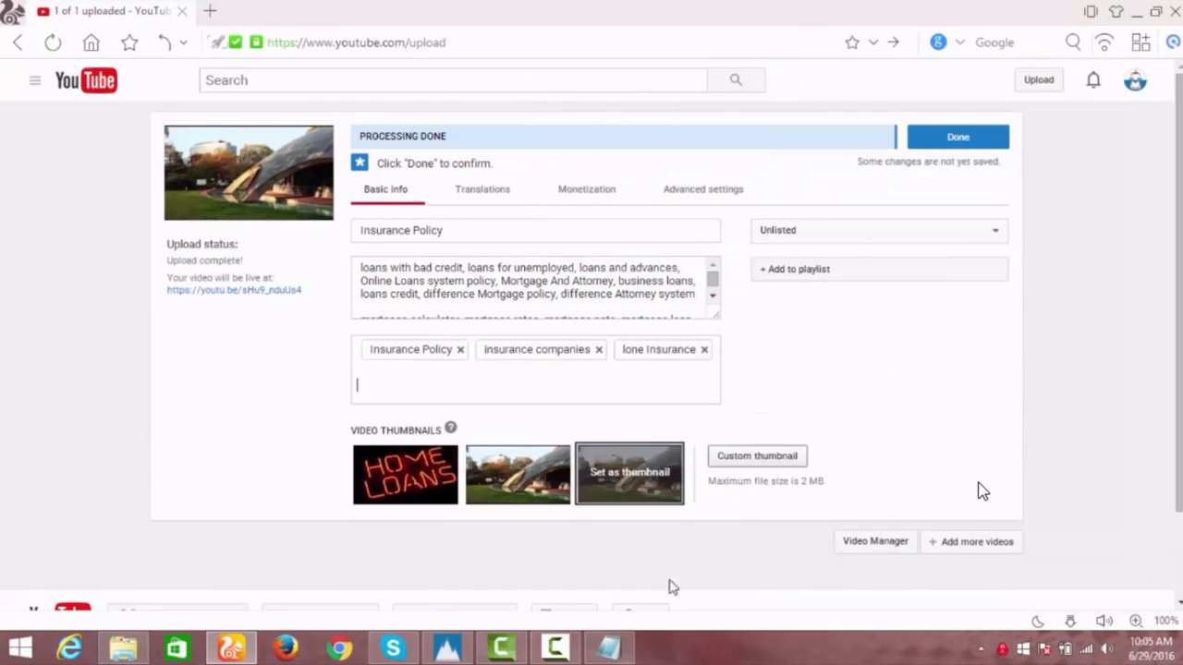
Step: Add 'business loans' as a tag
key(alt+Tab)
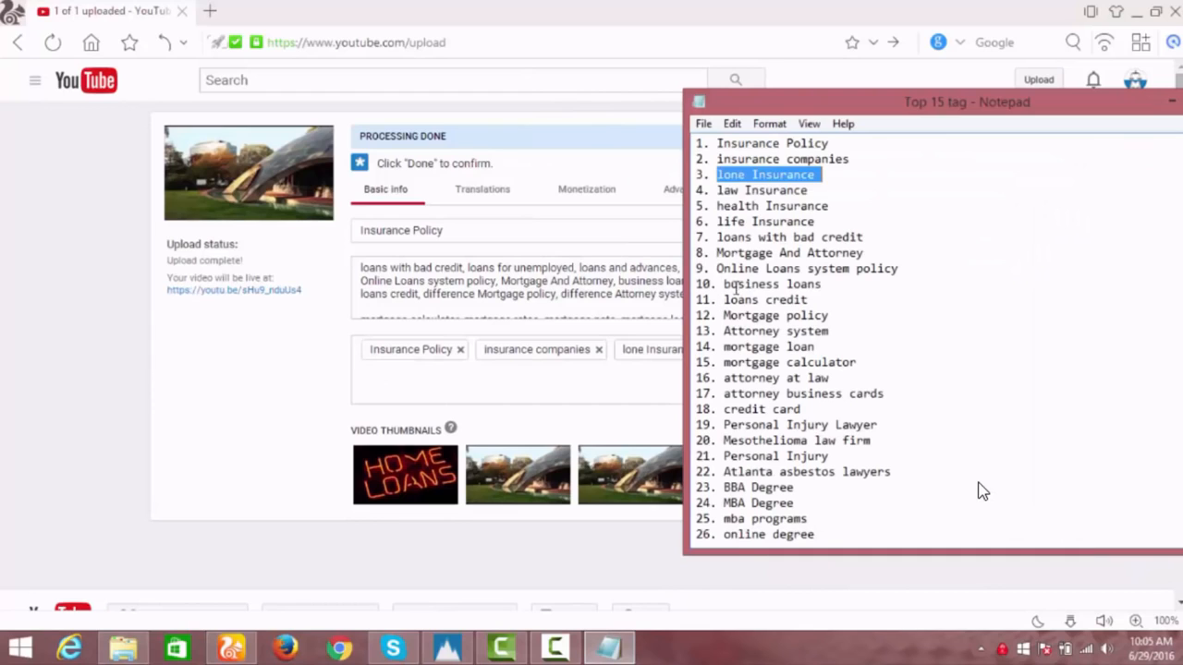
drag(724, 286, 832, 284)
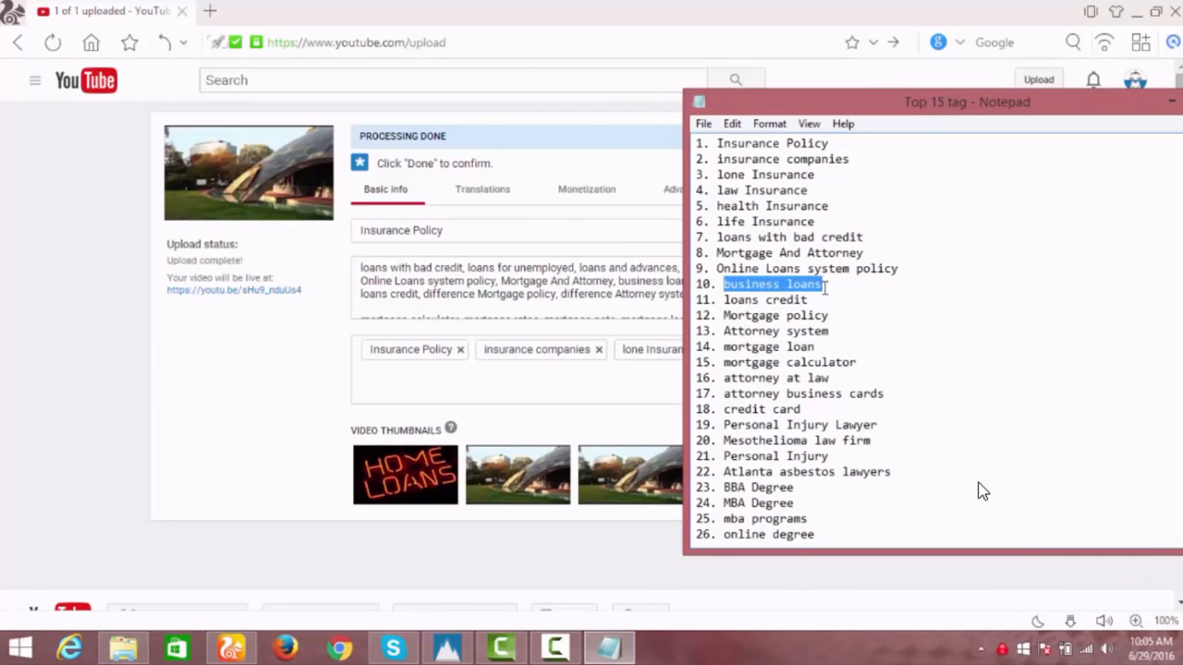
key(alt+Tab)
key(ctrl+v)
key(Return)
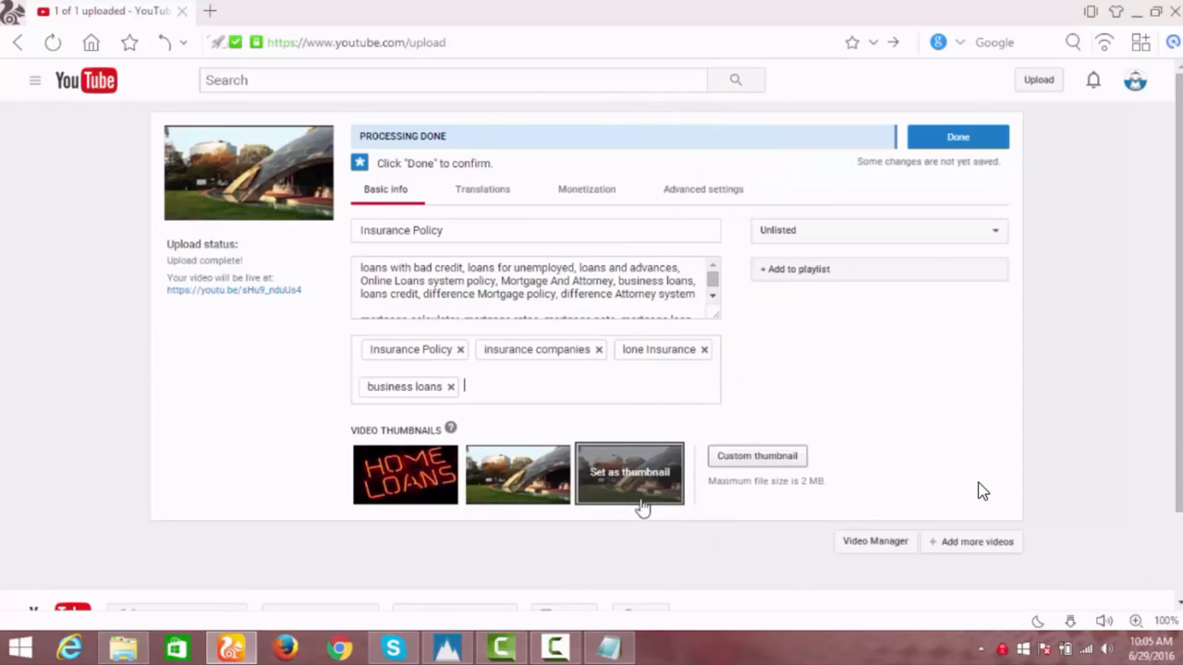
key(alt+Tab)
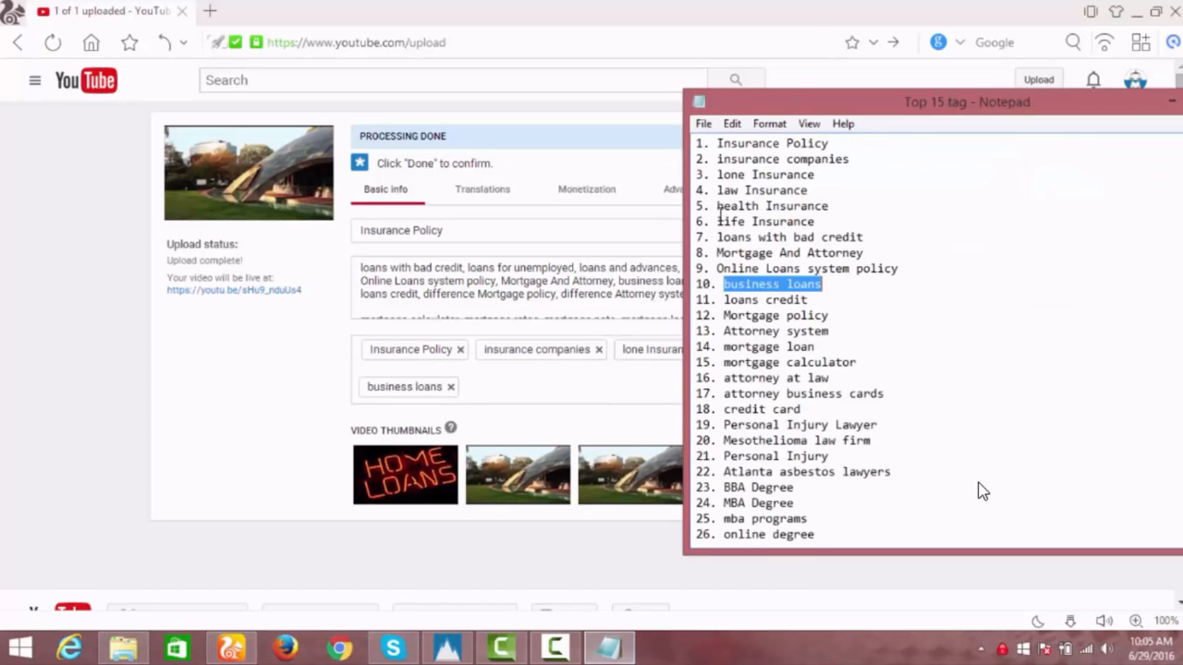
Step: Add 'health insurance' and 'law insurance' as tags
mouse_move(719, 213)
mouse_down()
mouse_move(853, 198)
mouse_move(842, 207)
mouse_up()
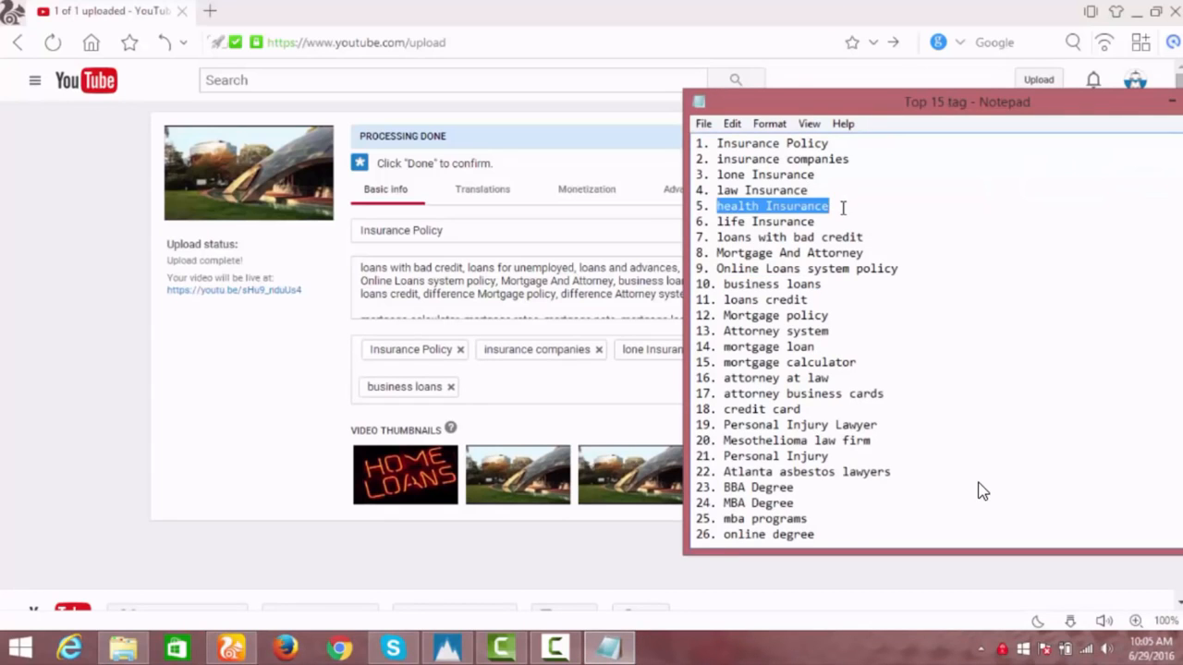
key(alt+Tab)
key(ctrl+v)
key(Return)
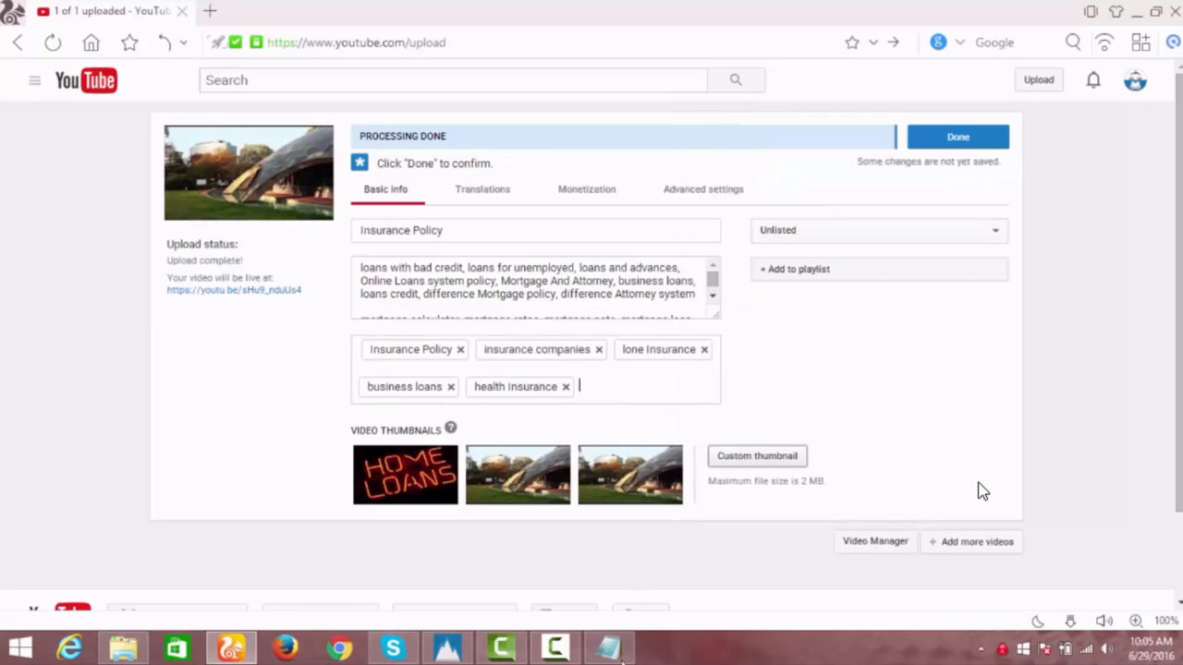
key(alt+Tab)
drag(718, 189, 816, 190)
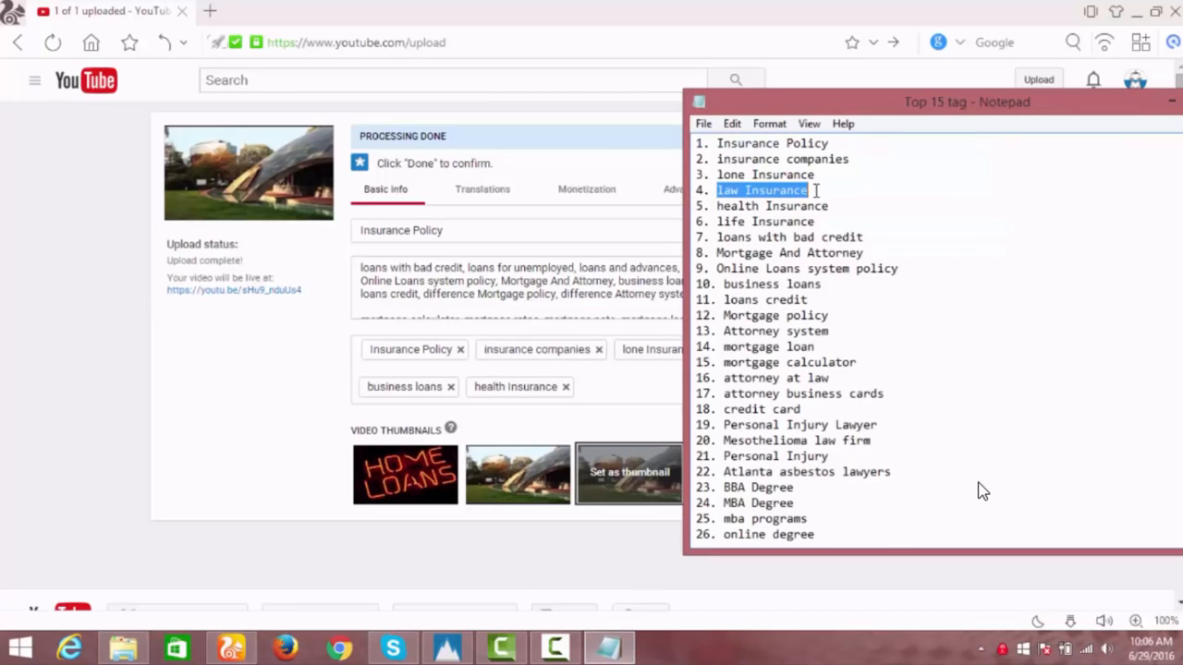
key(ctrl+c)
key(alt+Tab)
key(ctrl+v)
key(Return)
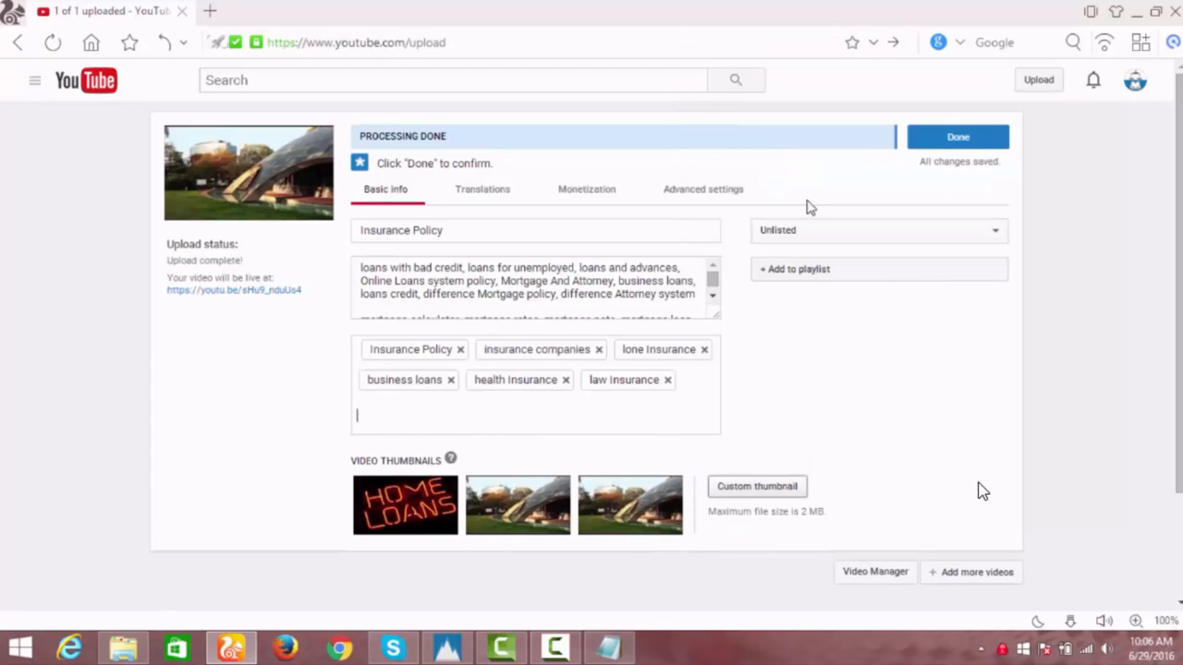
Step: In Advanced settings, set the recording date to today (June 29, 2016) and language to English
click(584, 187)
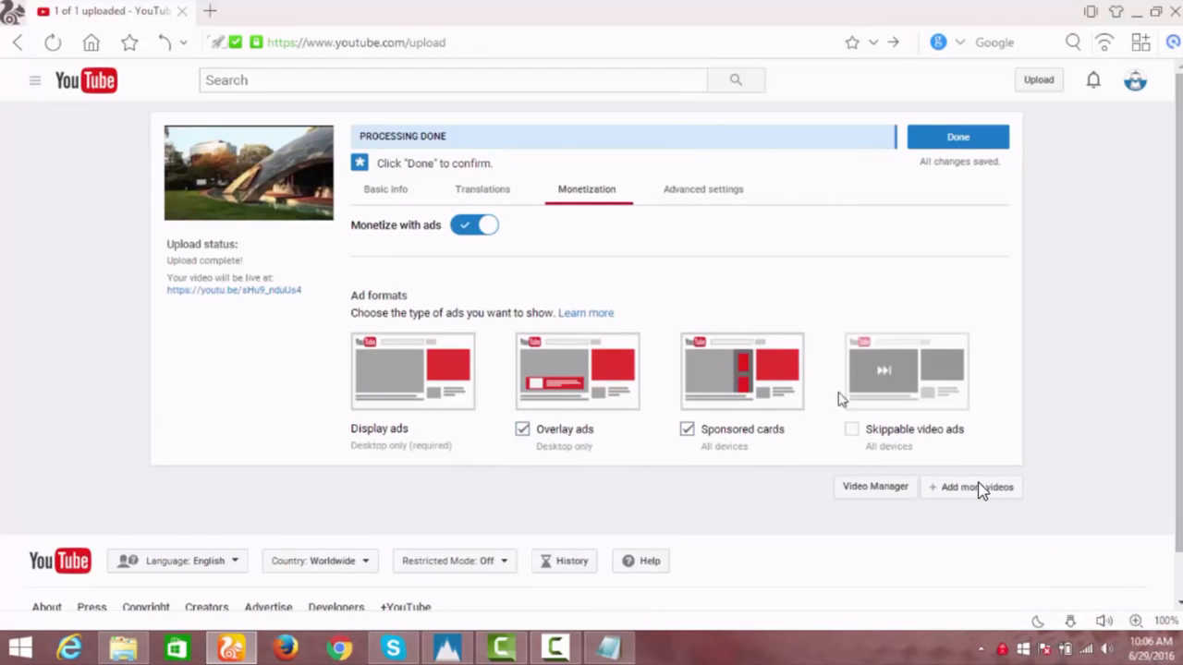
click(689, 191)
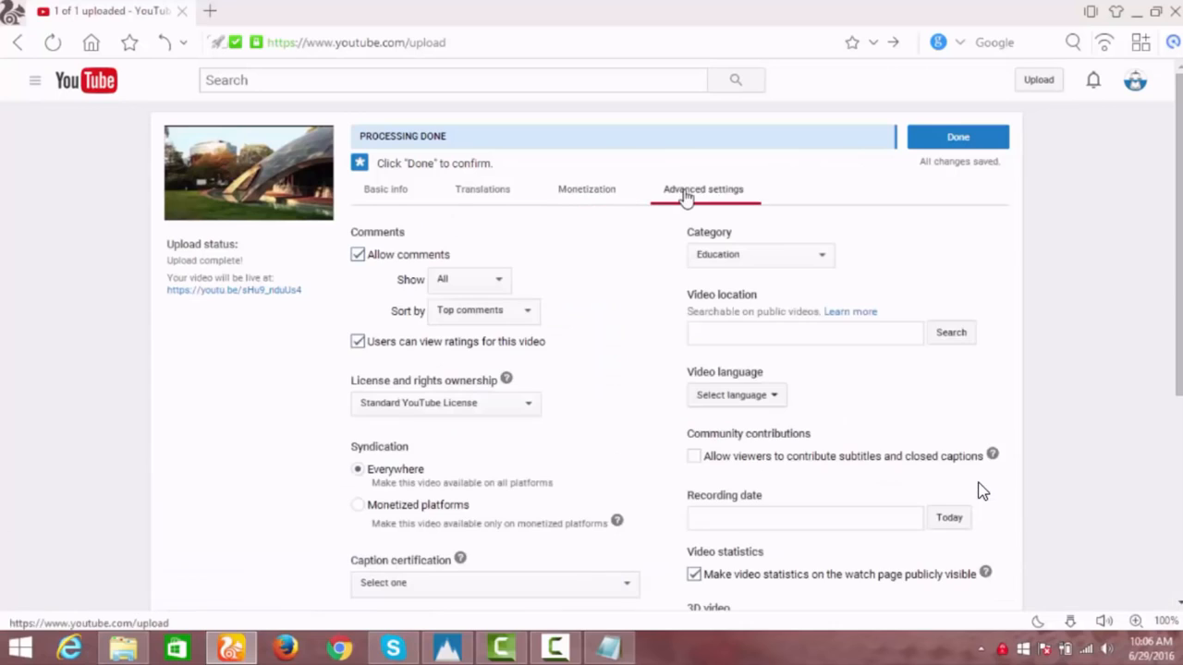
click(956, 524)
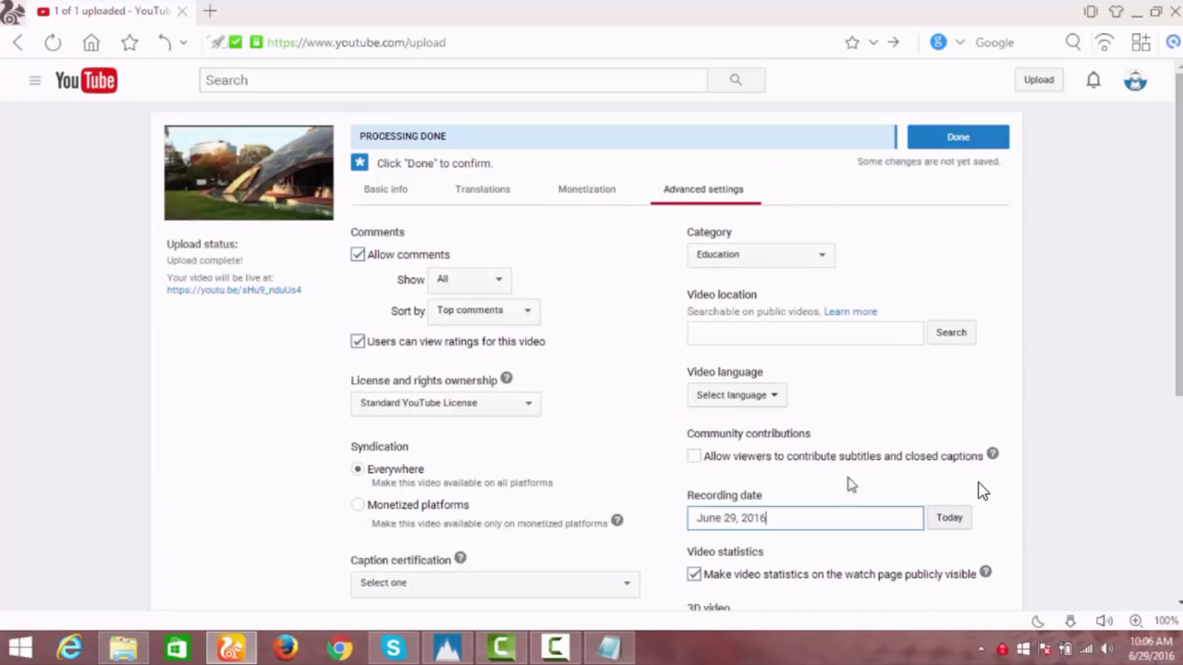
click(756, 395)
click(755, 423)
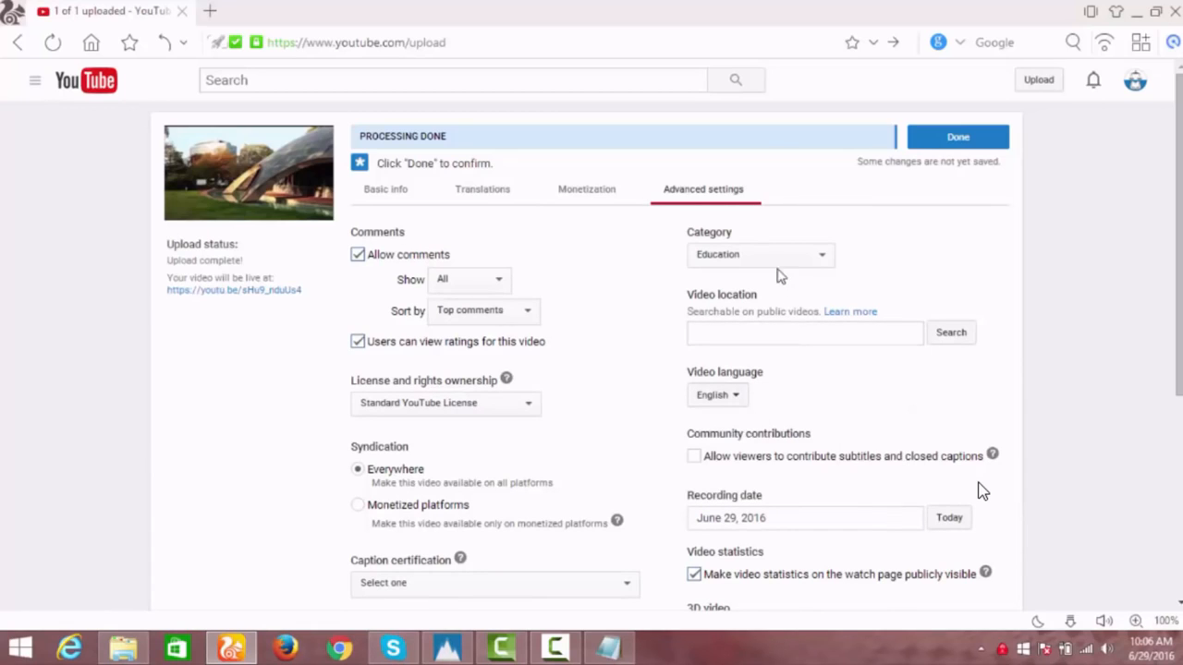
click(398, 194)
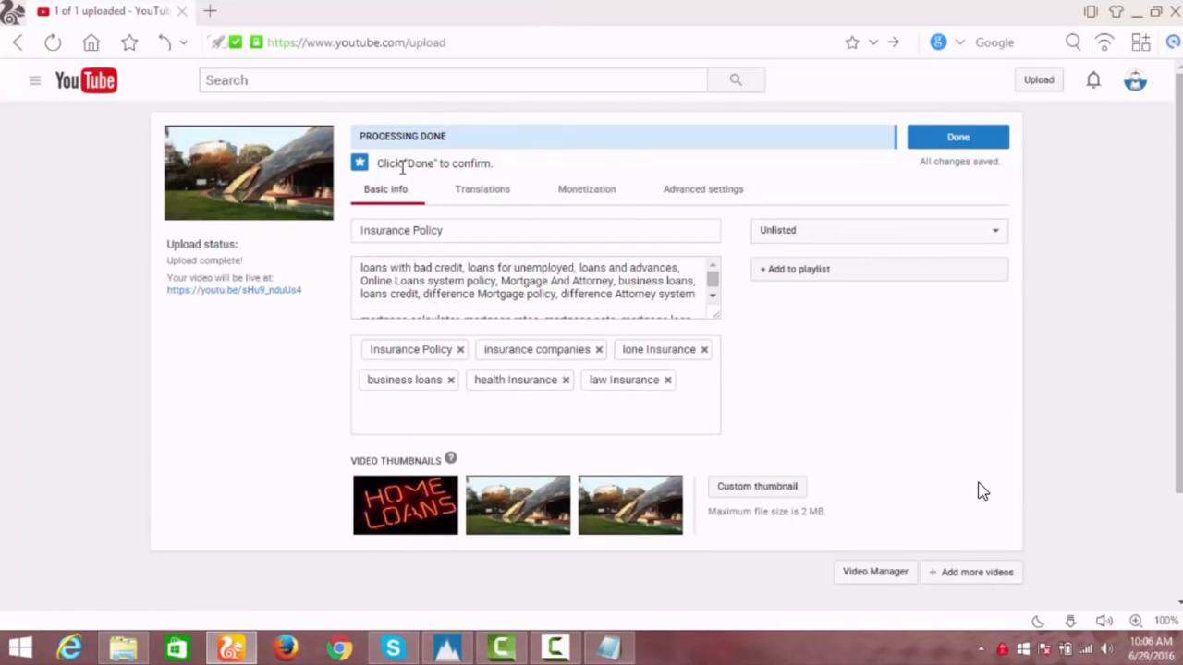
Step: Change the video's privacy from Unlisted to Public and publish it
click(947, 238)
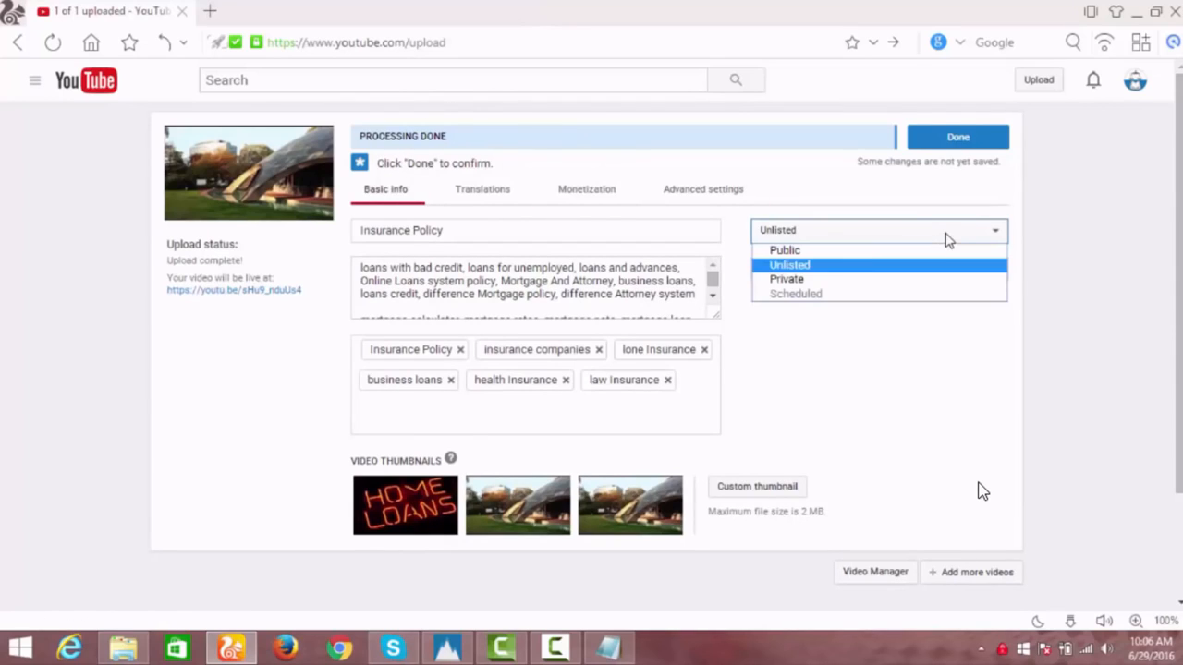
click(861, 251)
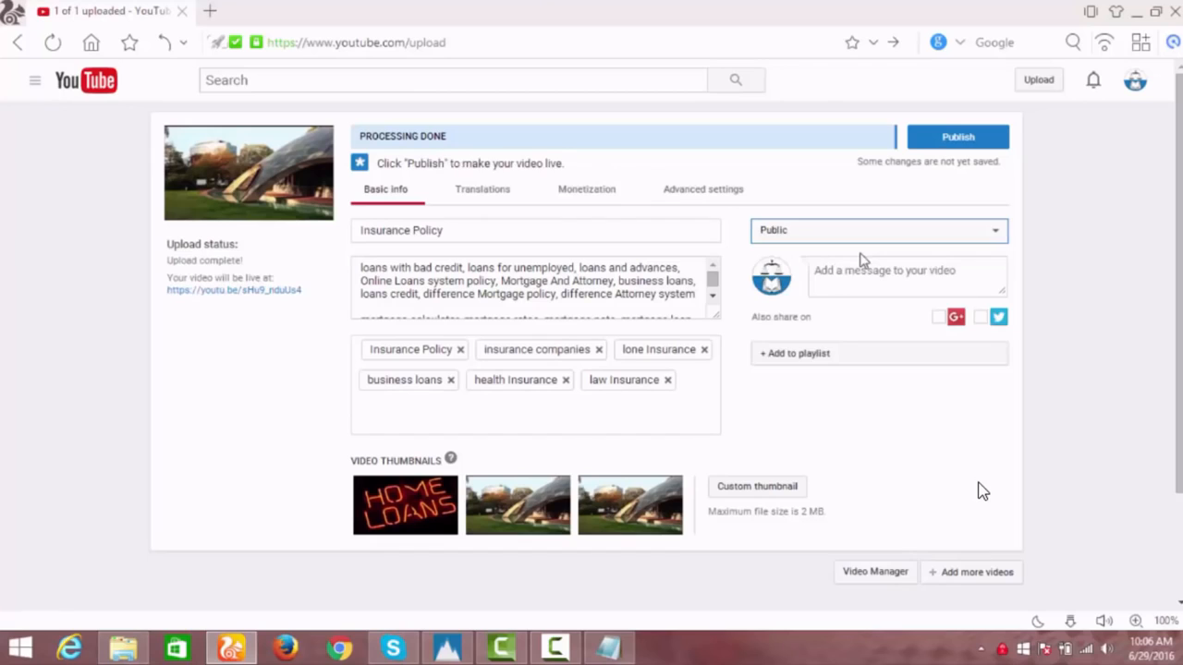
click(980, 146)
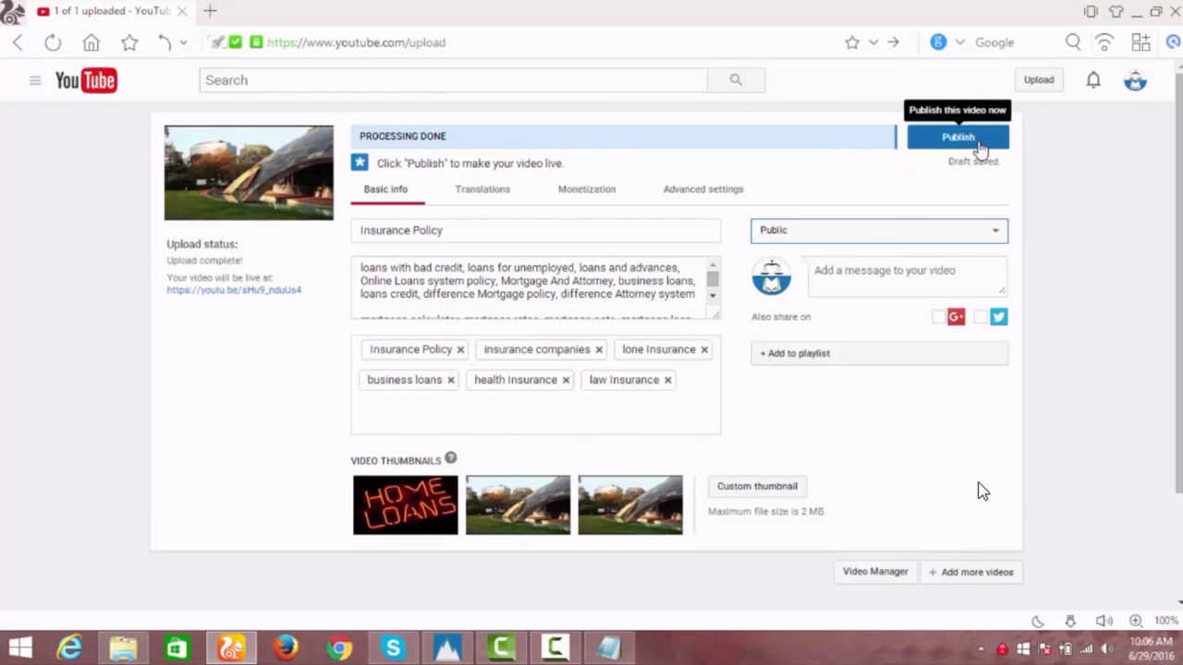
click(979, 146)
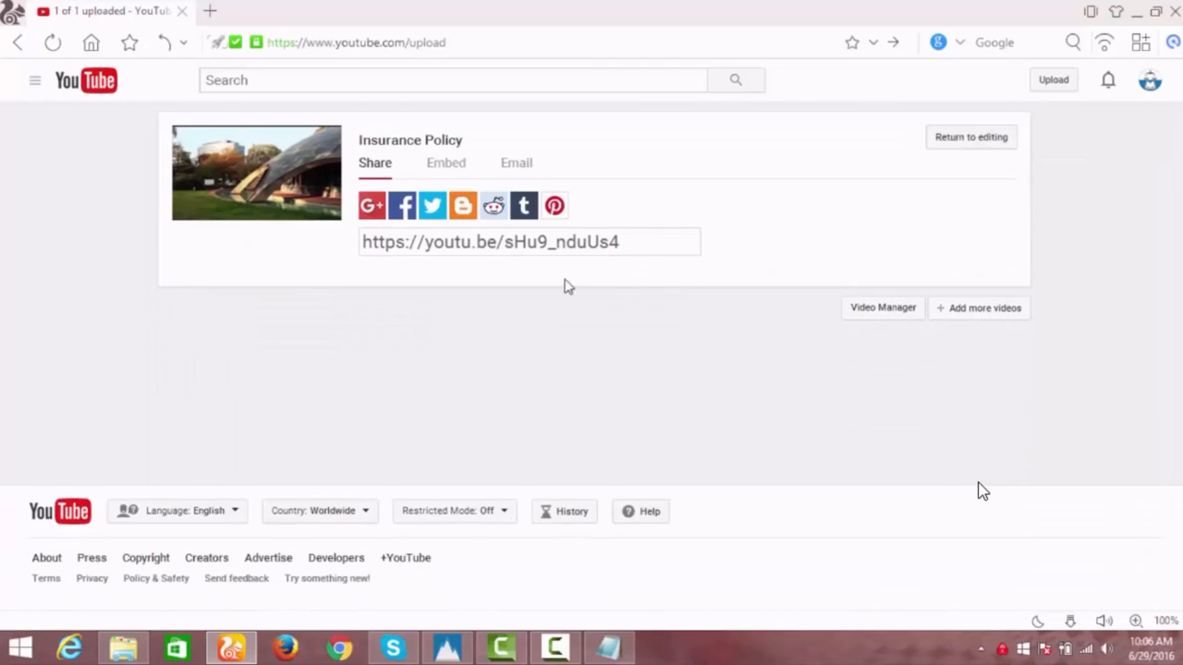
Step: Post the video's short link publicly to Google+ as the comment
click(566, 241)
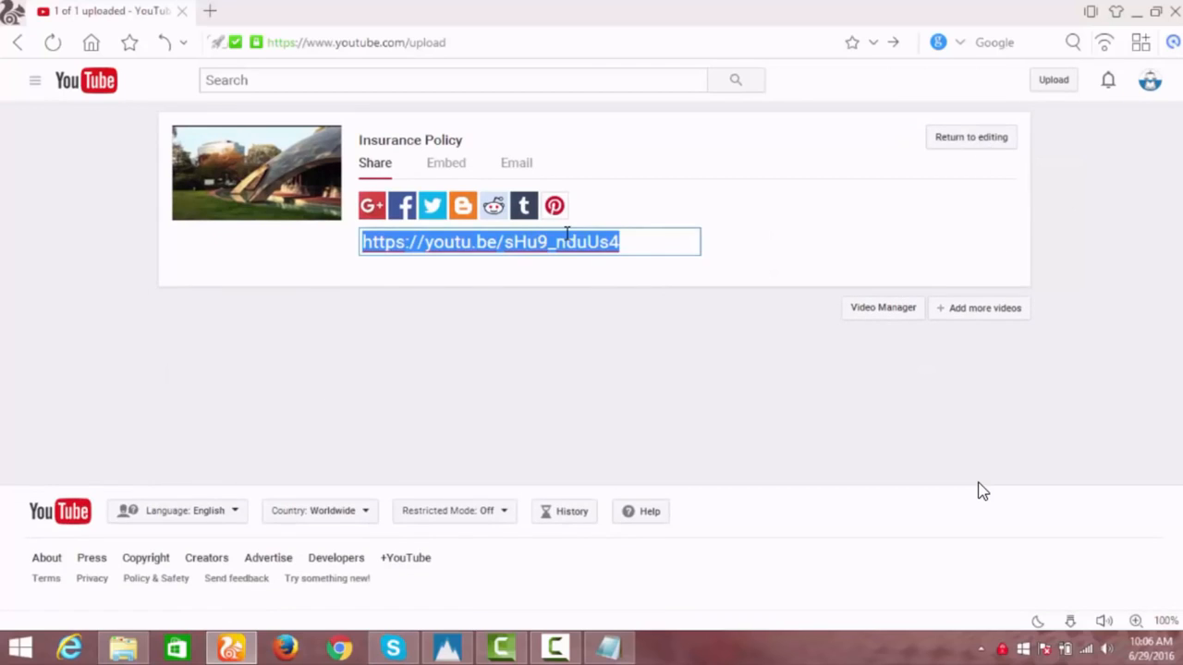
click(373, 207)
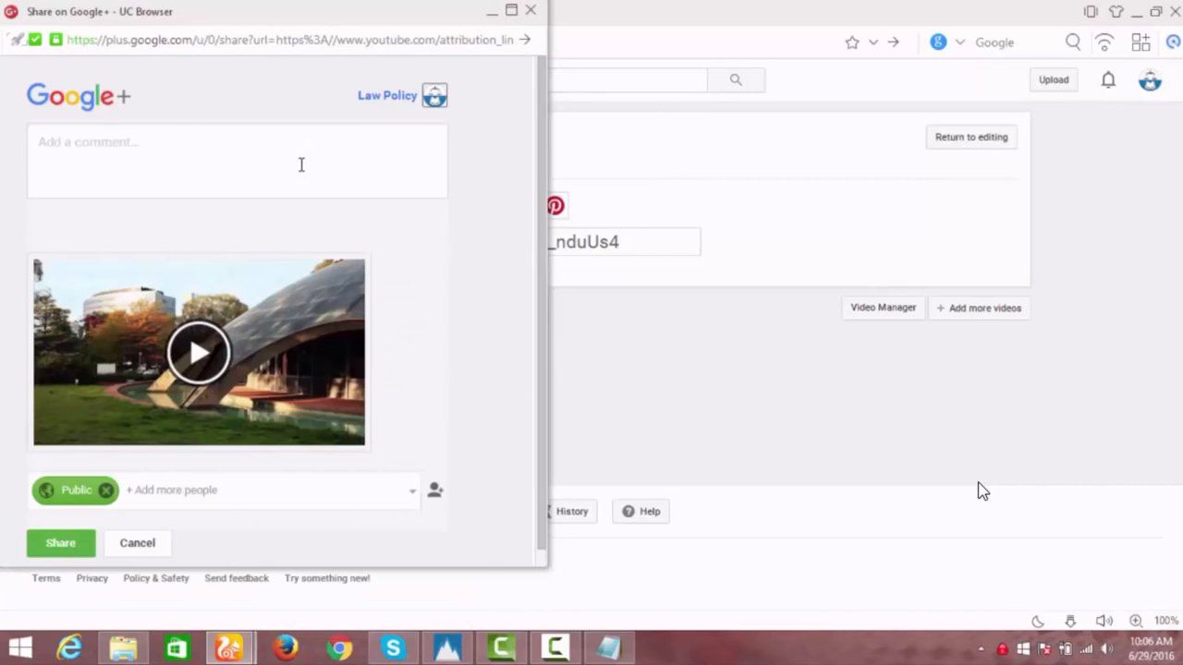
key(ctrl+v)
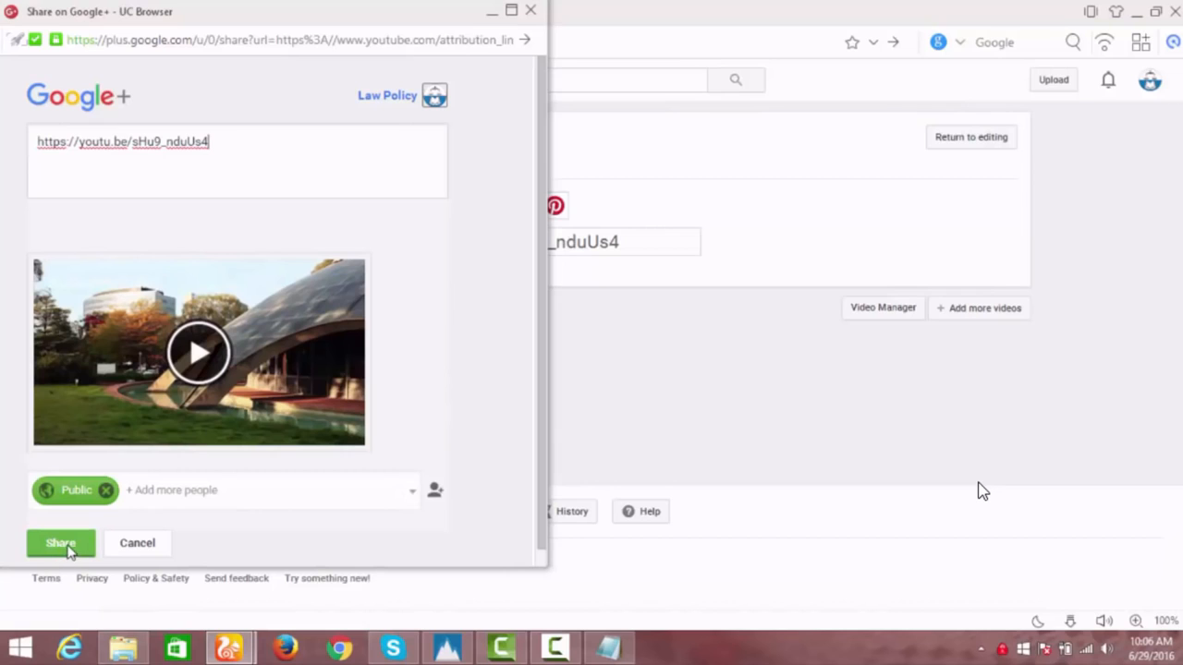
click(61, 545)
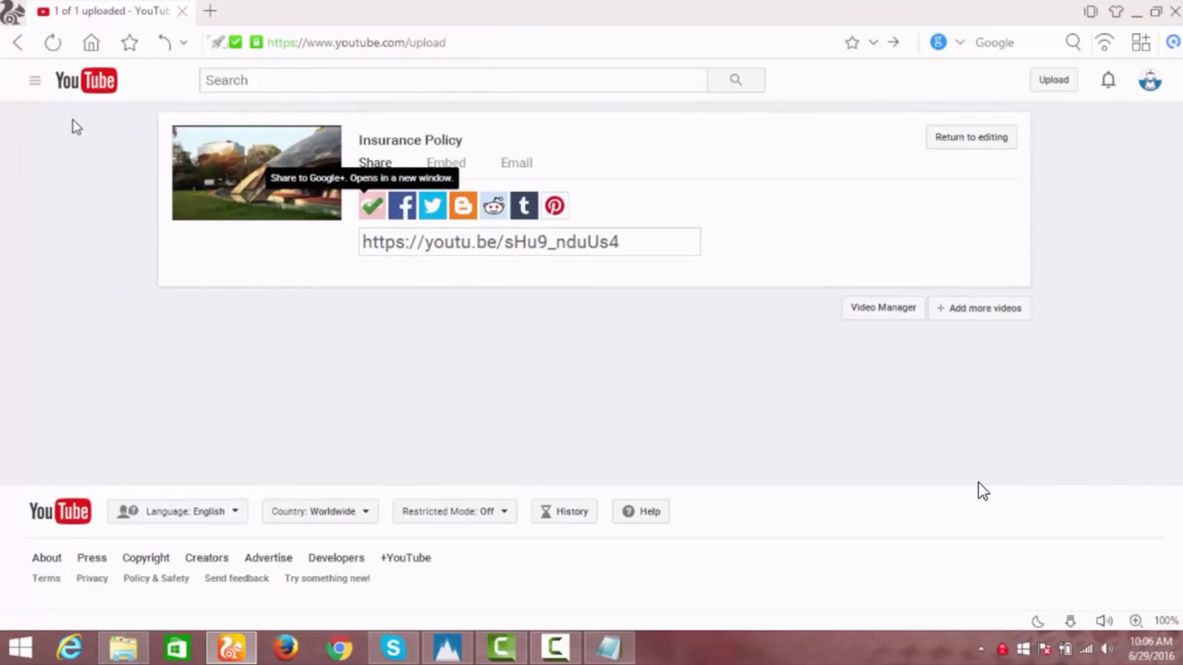
Step: Go to My Channel, view the Insurance Policy video in a new tab, then return
click(34, 83)
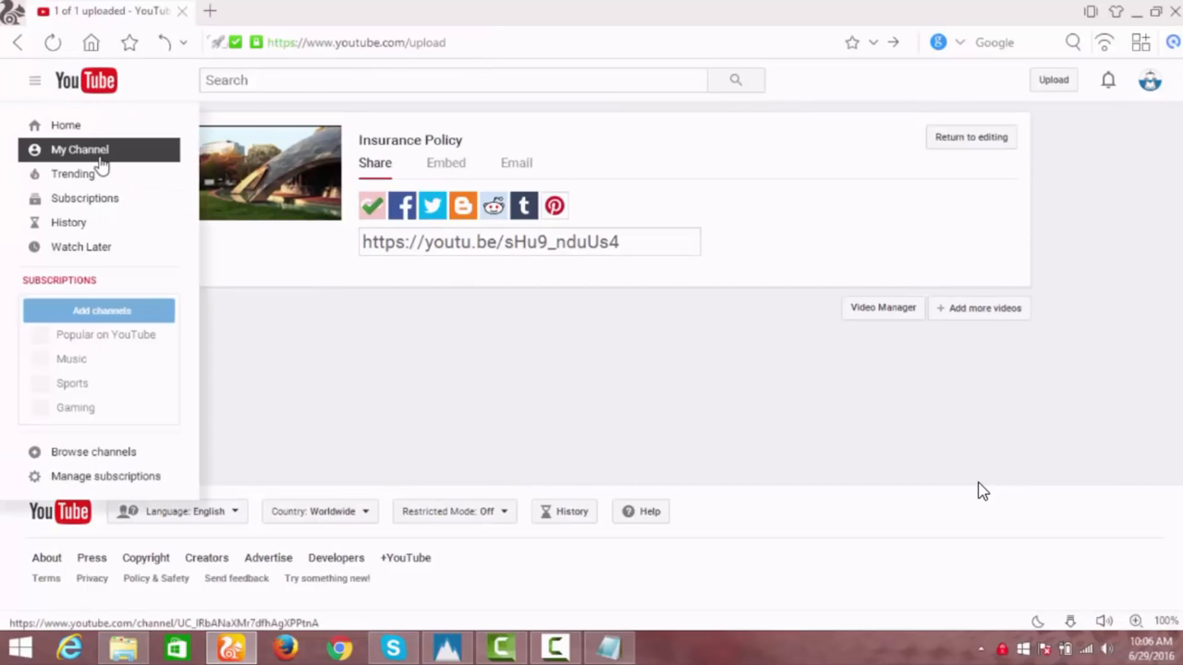
click(99, 159)
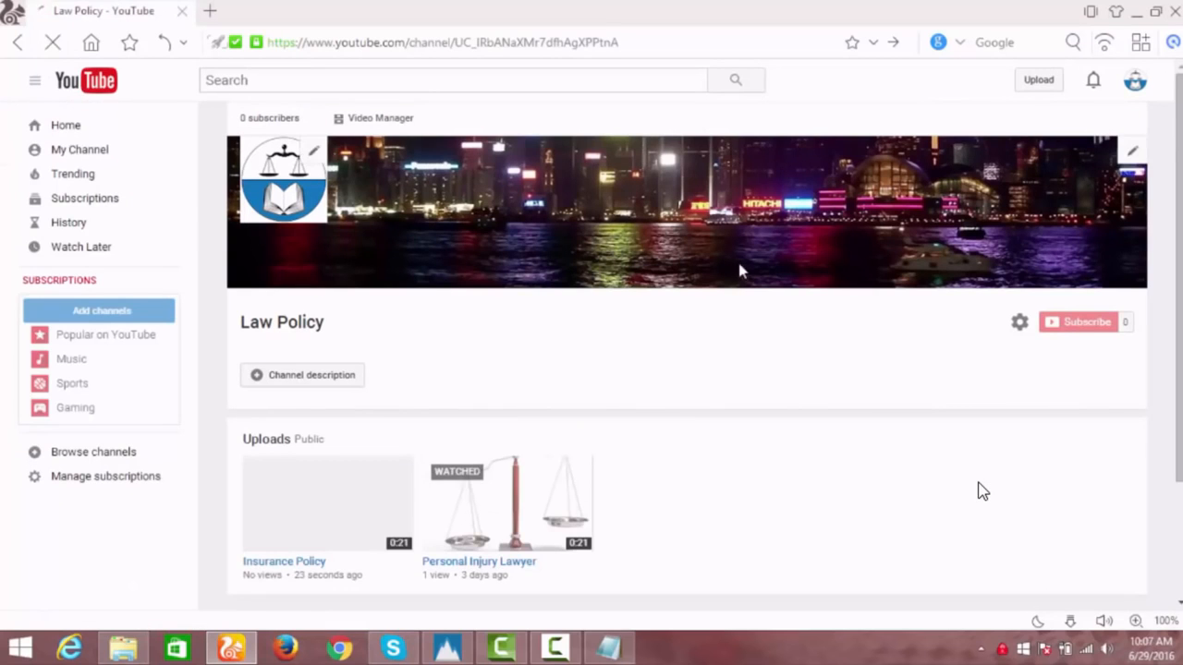
click(314, 525)
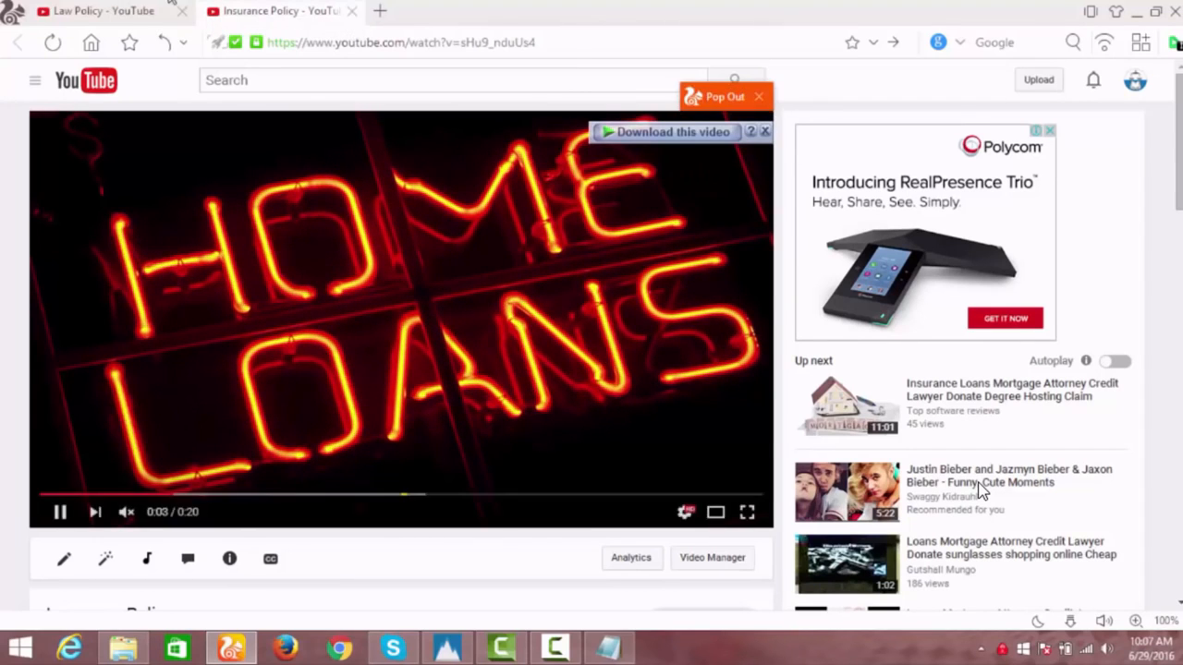
click(103, 12)
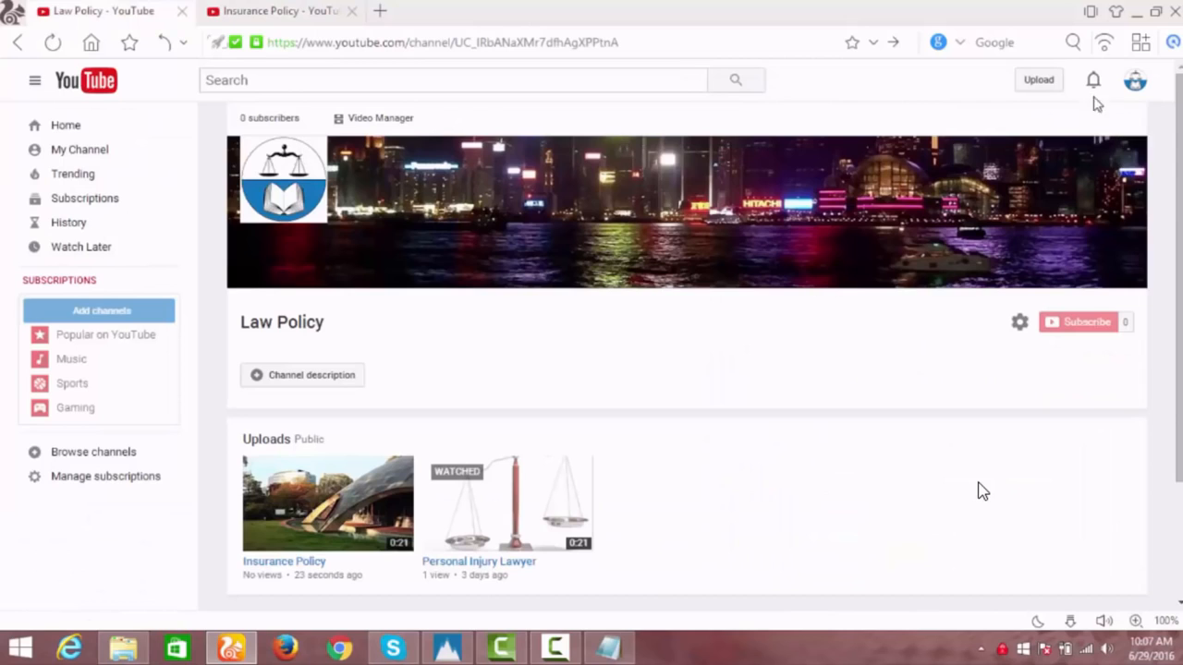
click(1137, 83)
Step: Go through Creator Studio to Video Manager and check both Insurance Policy and Personal Injury Lawyer are listed
click(1034, 196)
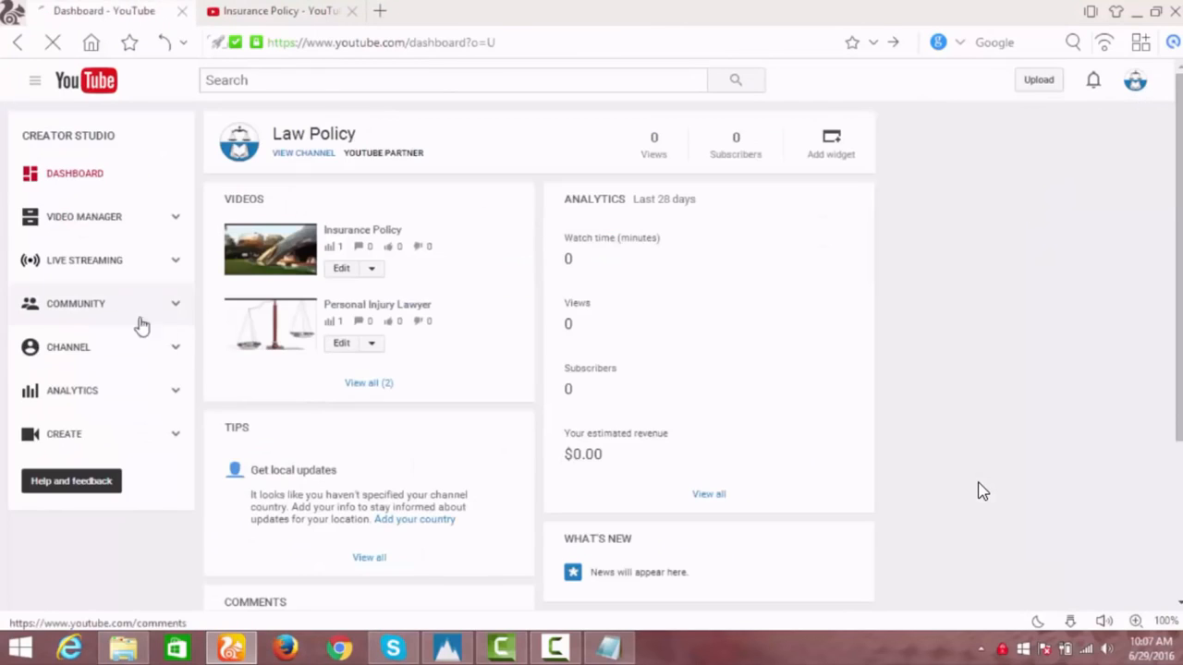
click(120, 231)
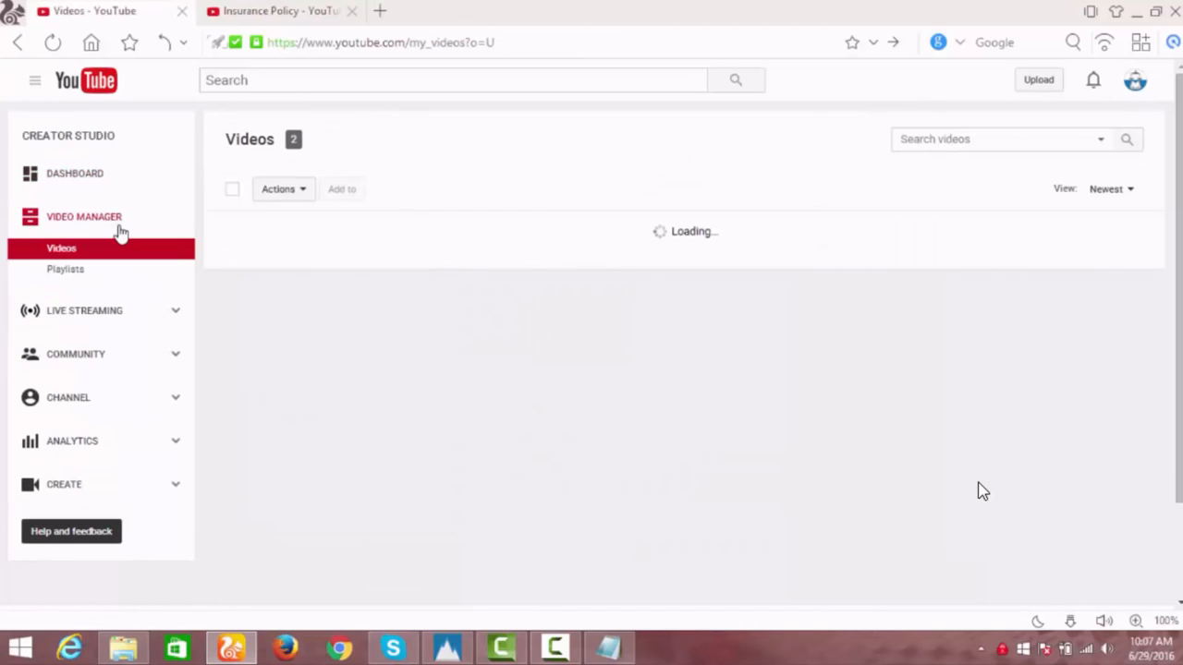
scroll(813, 359, down, 3)
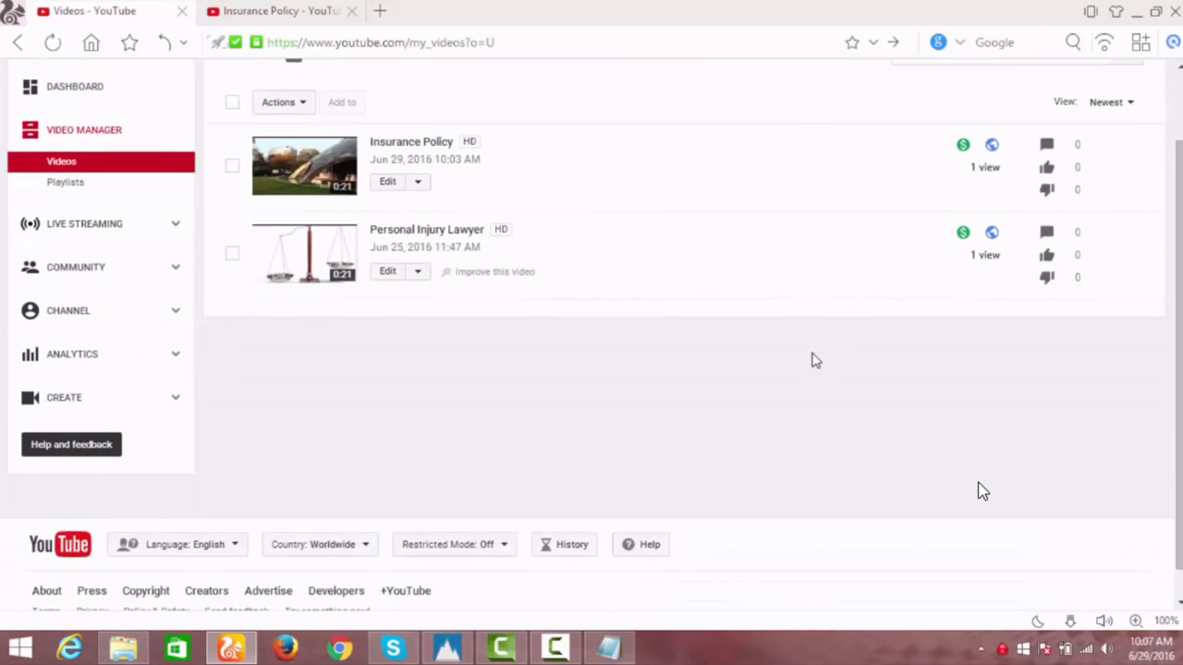
scroll(828, 370, up, 3)
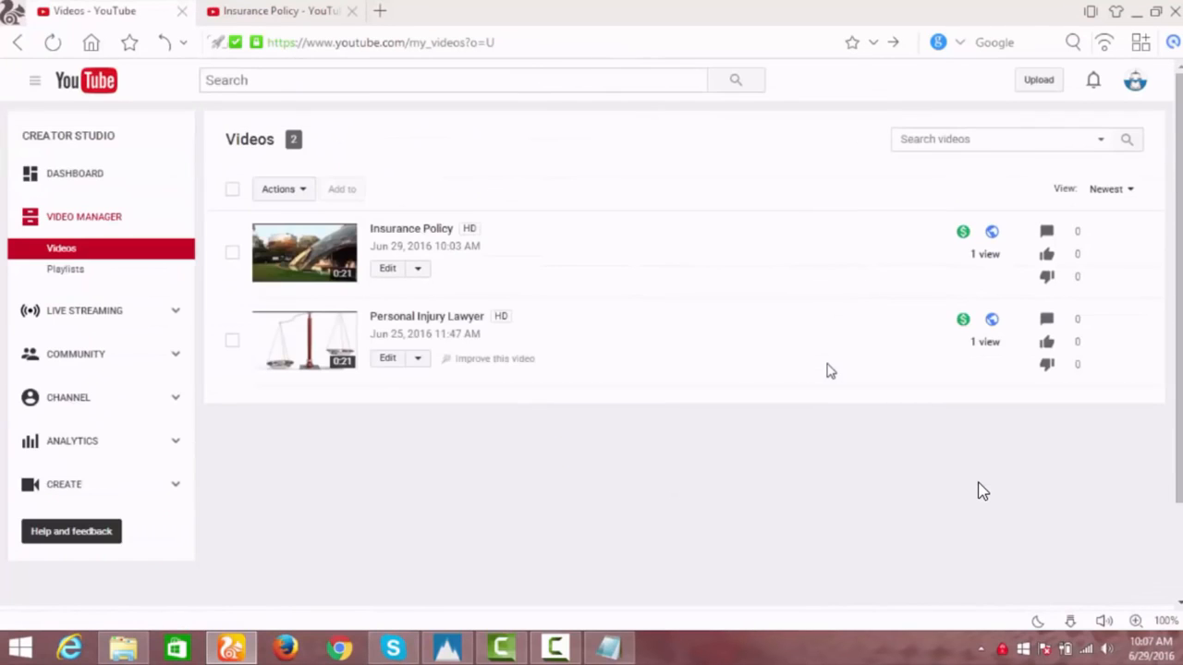